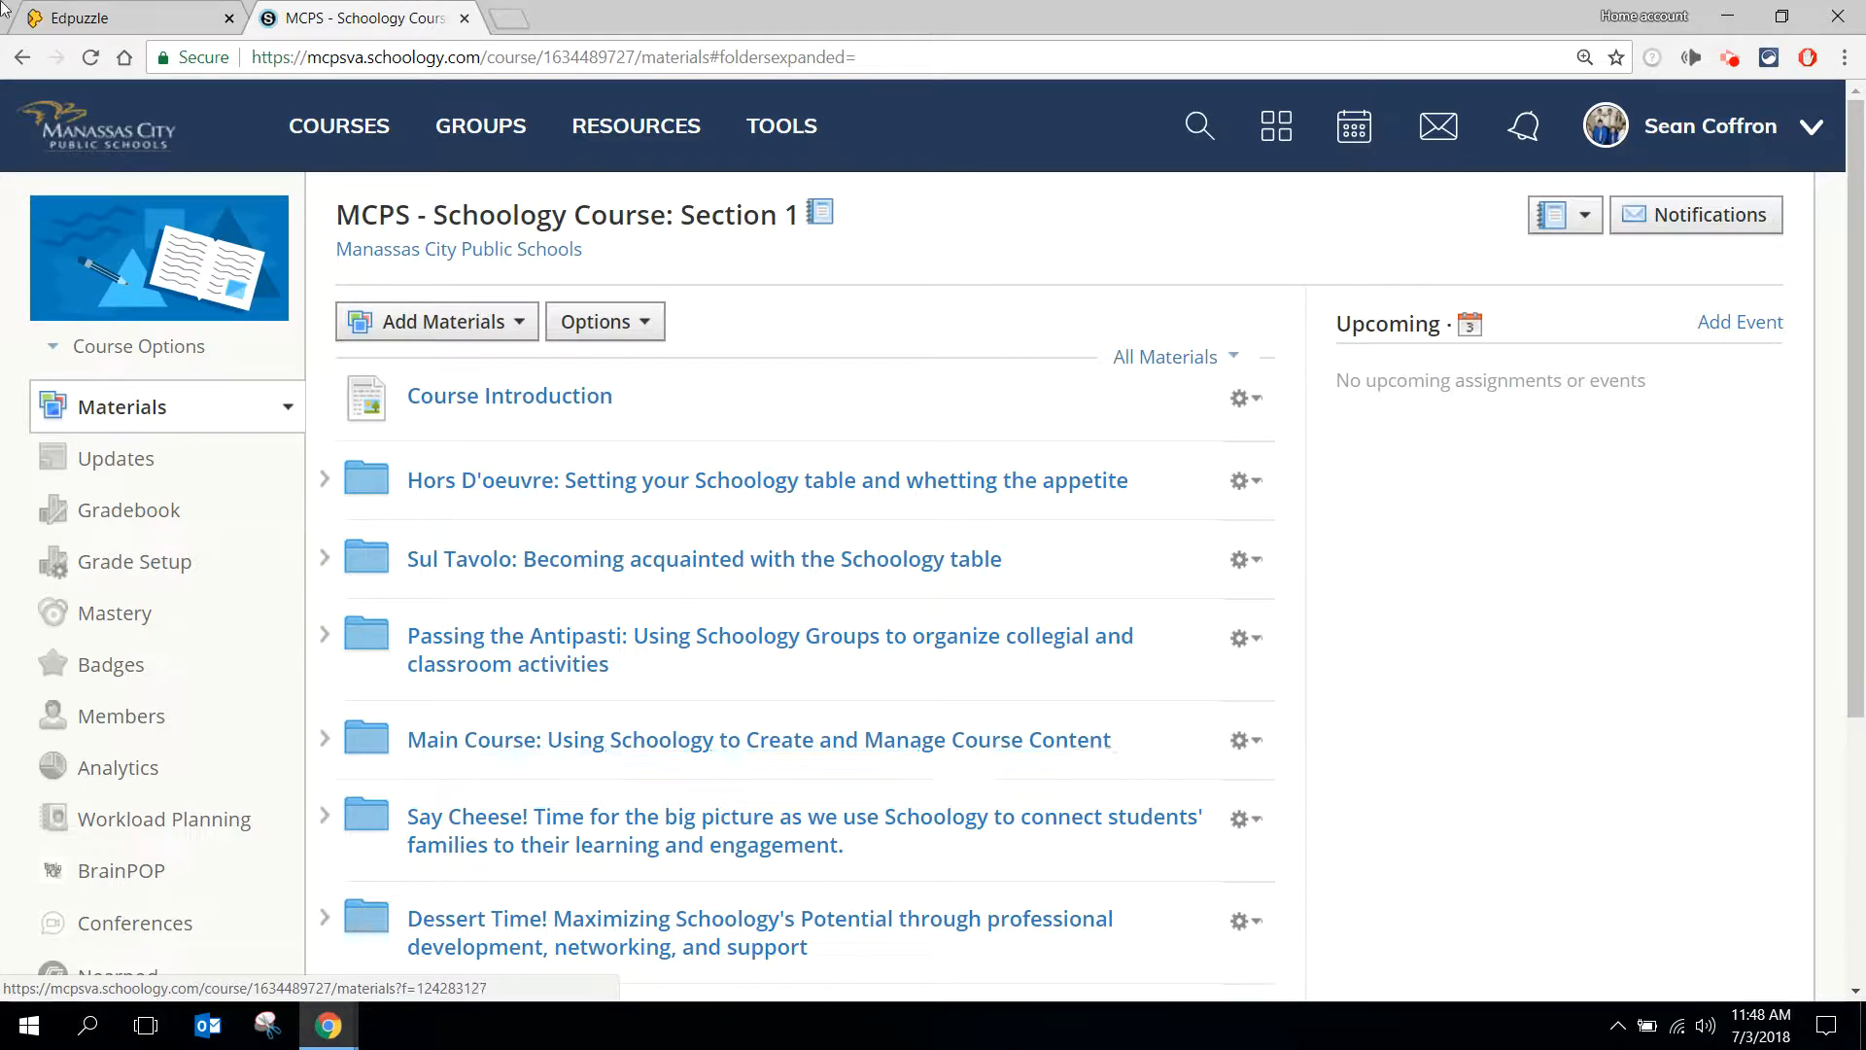
- Switch to Edpuzzle, reopen the sharing options for the Commonly confused words assignment, and set the embed size to Large
click(83, 17)
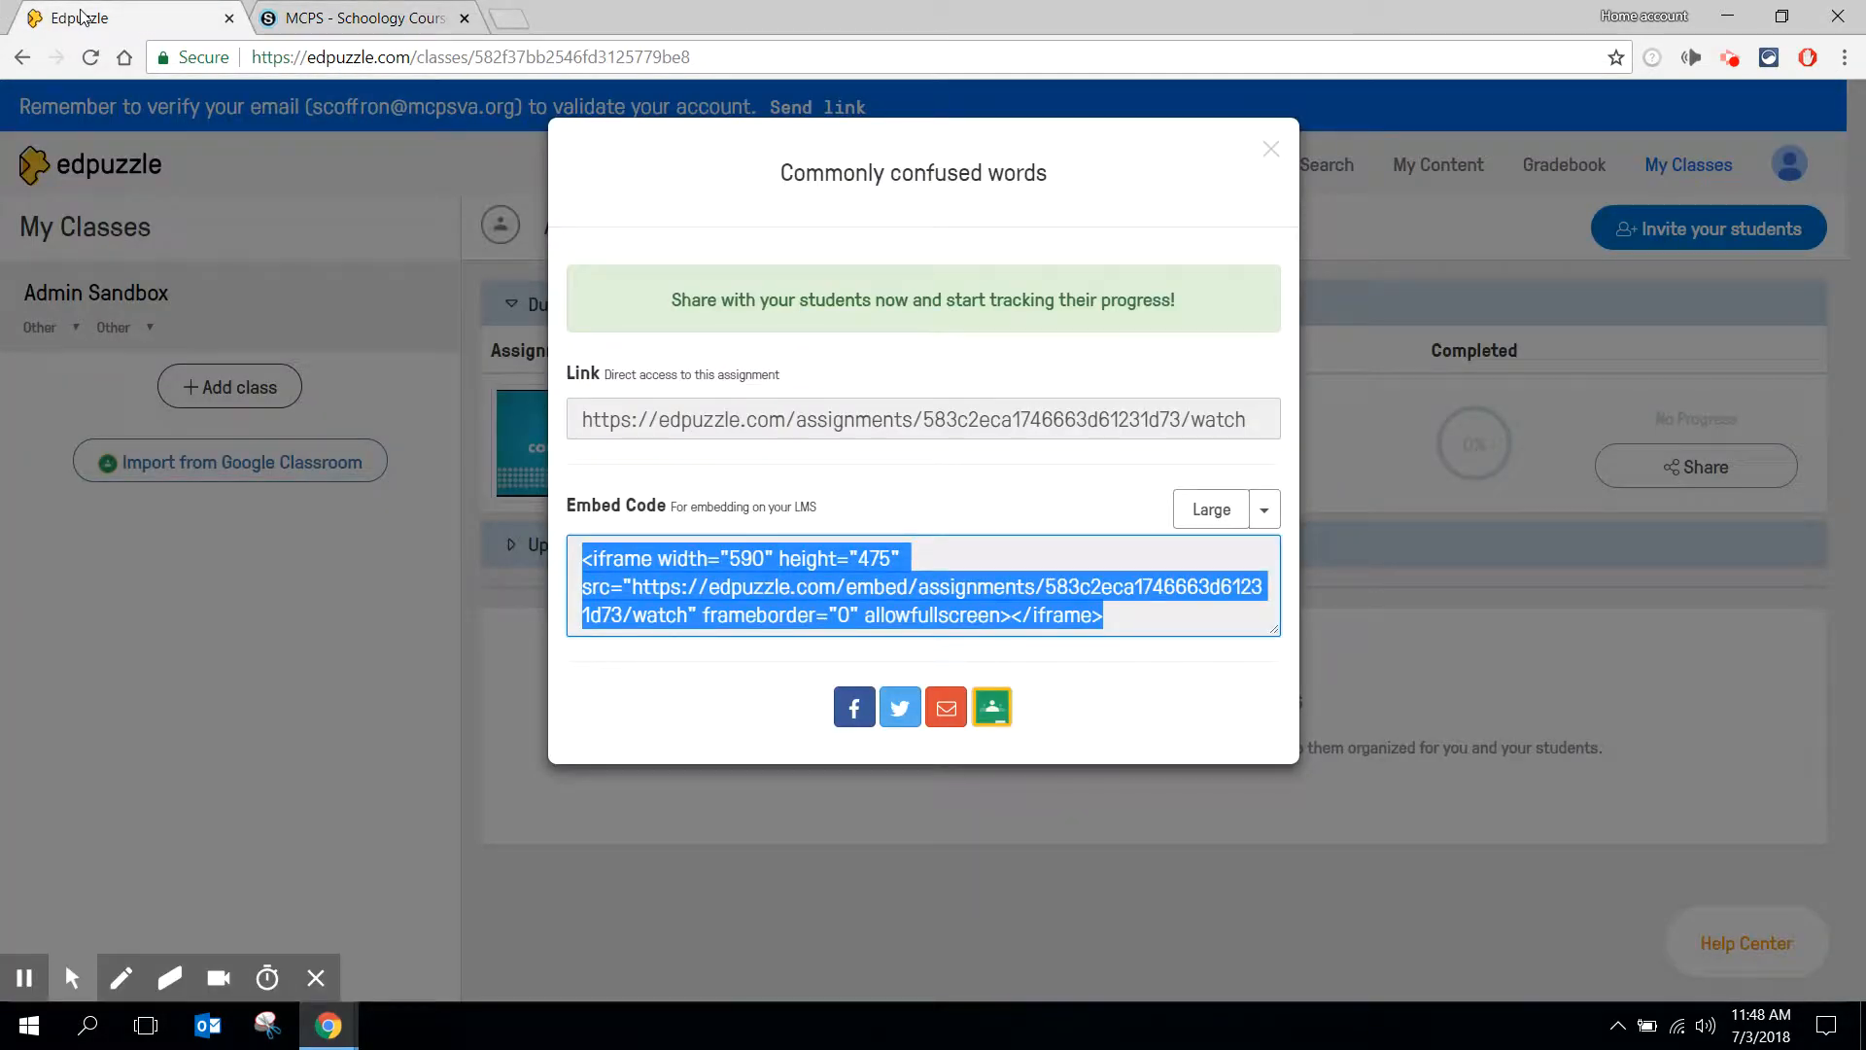
click(1269, 150)
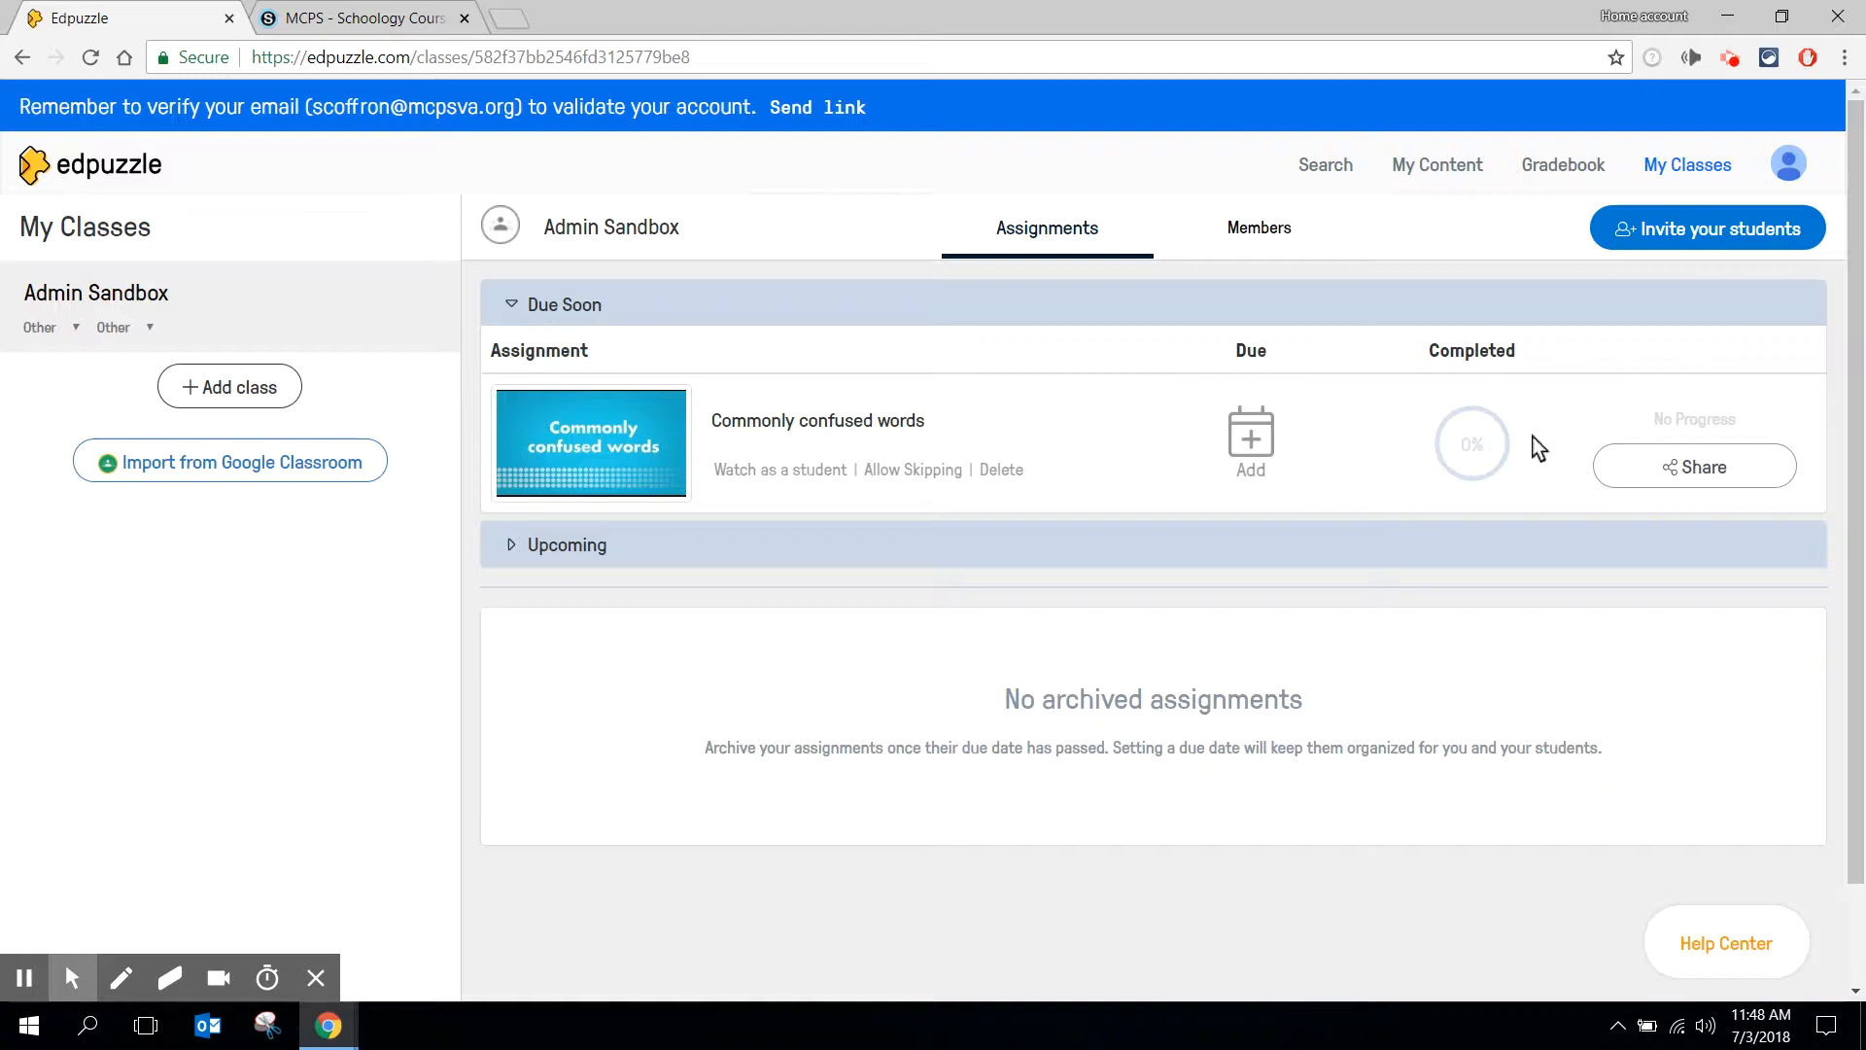
click(1737, 485)
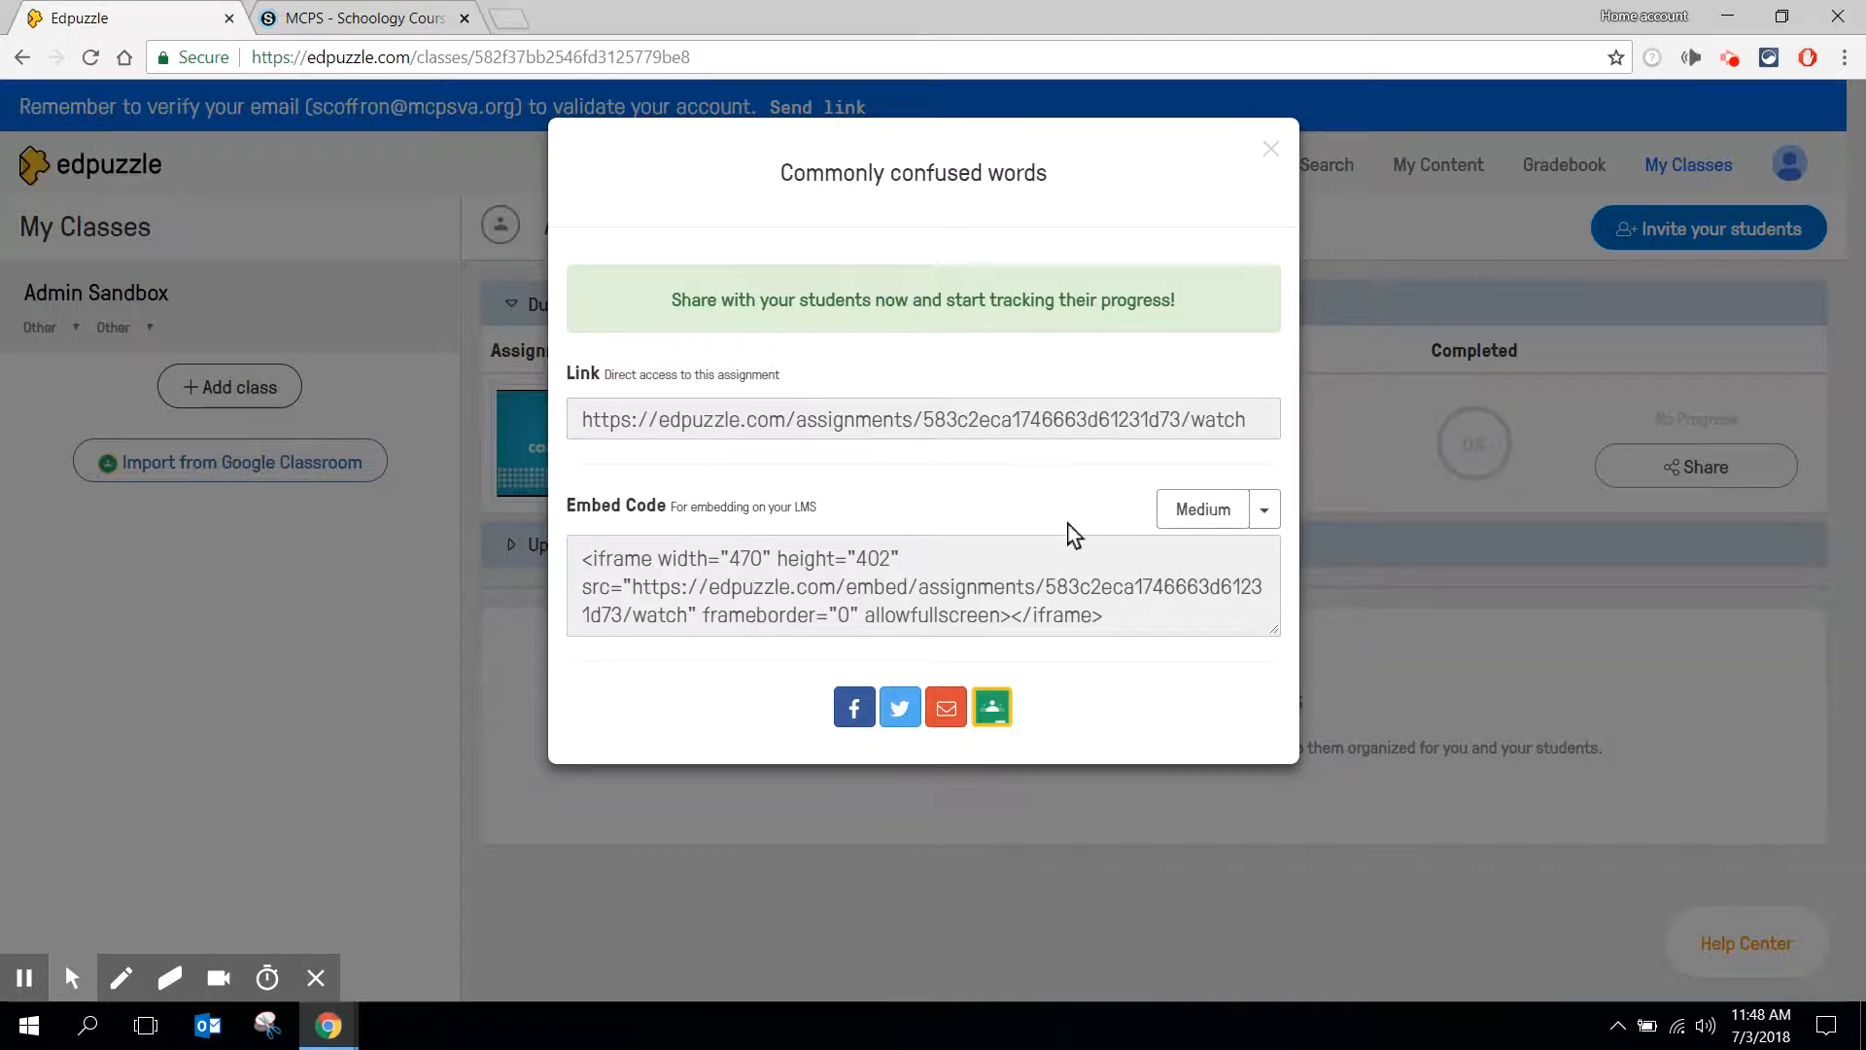
click(1264, 515)
click(1185, 616)
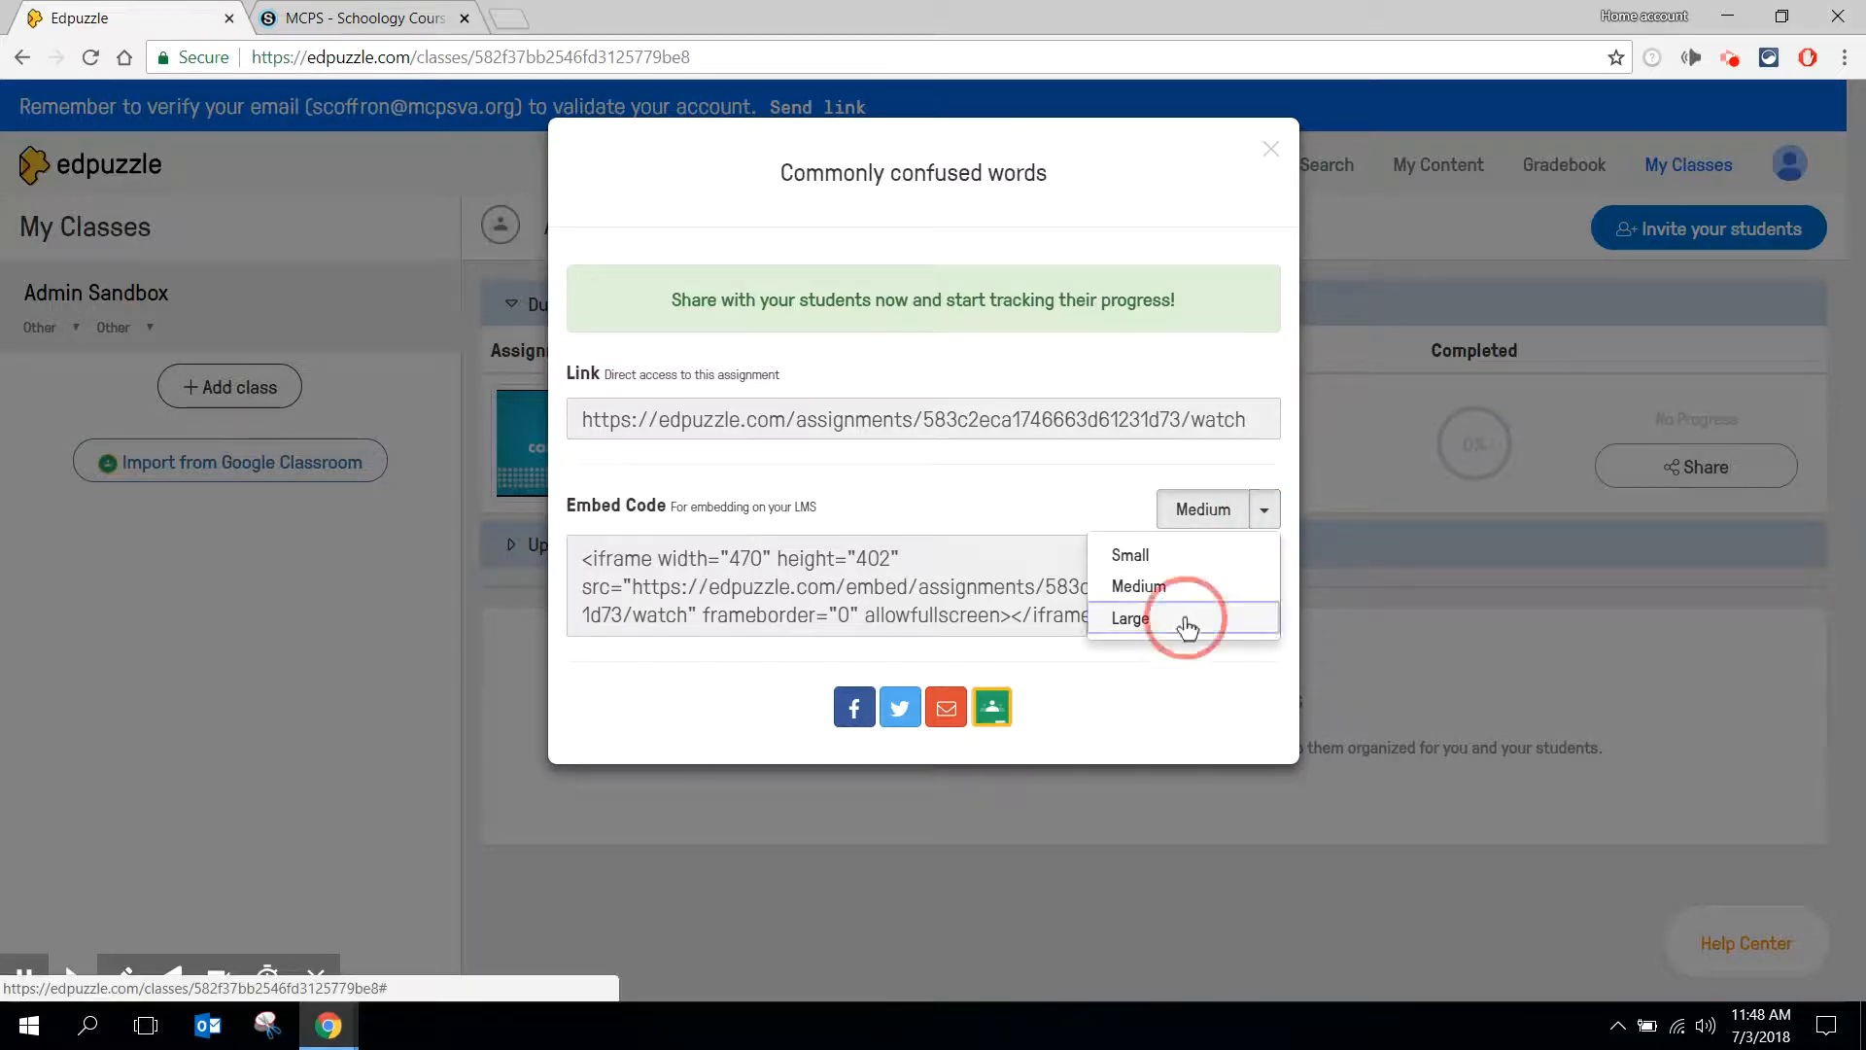
- Copy the full embed code of the Commonly confused words assignment
drag(1157, 619, 512, 567)
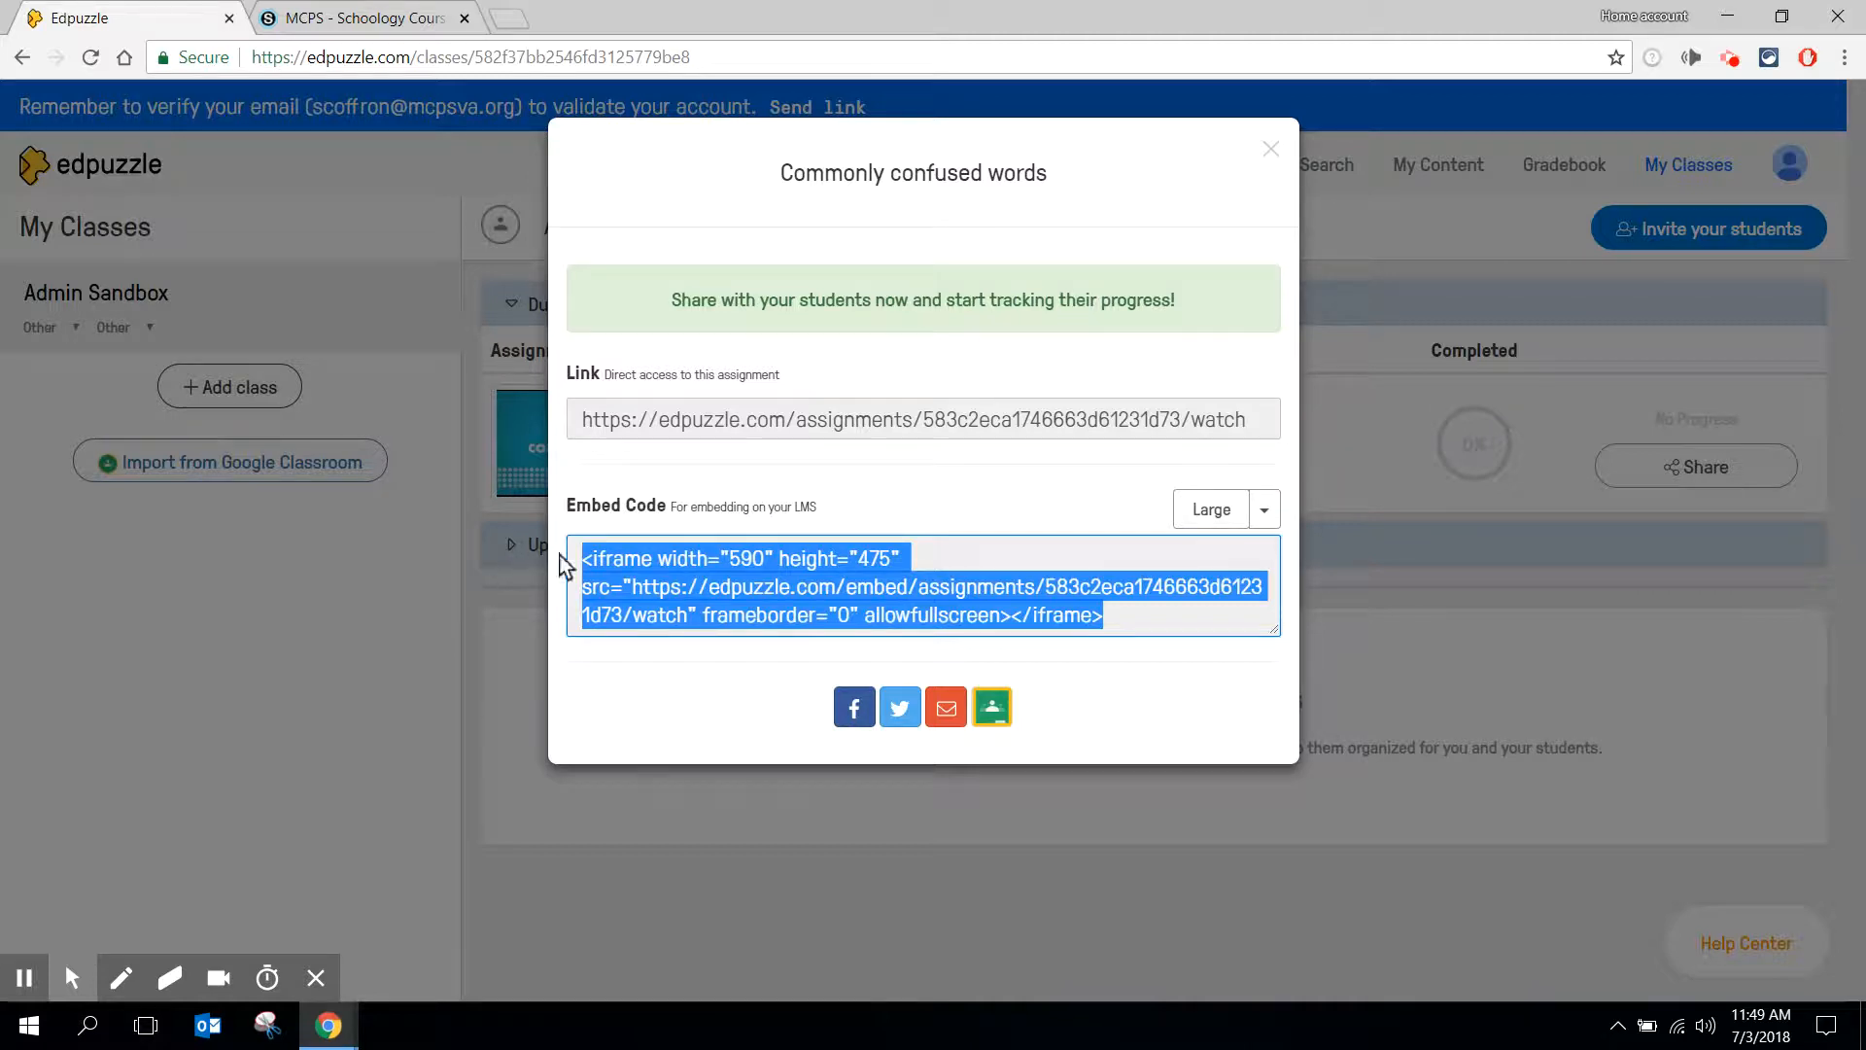
click(607, 566)
right_click(608, 566)
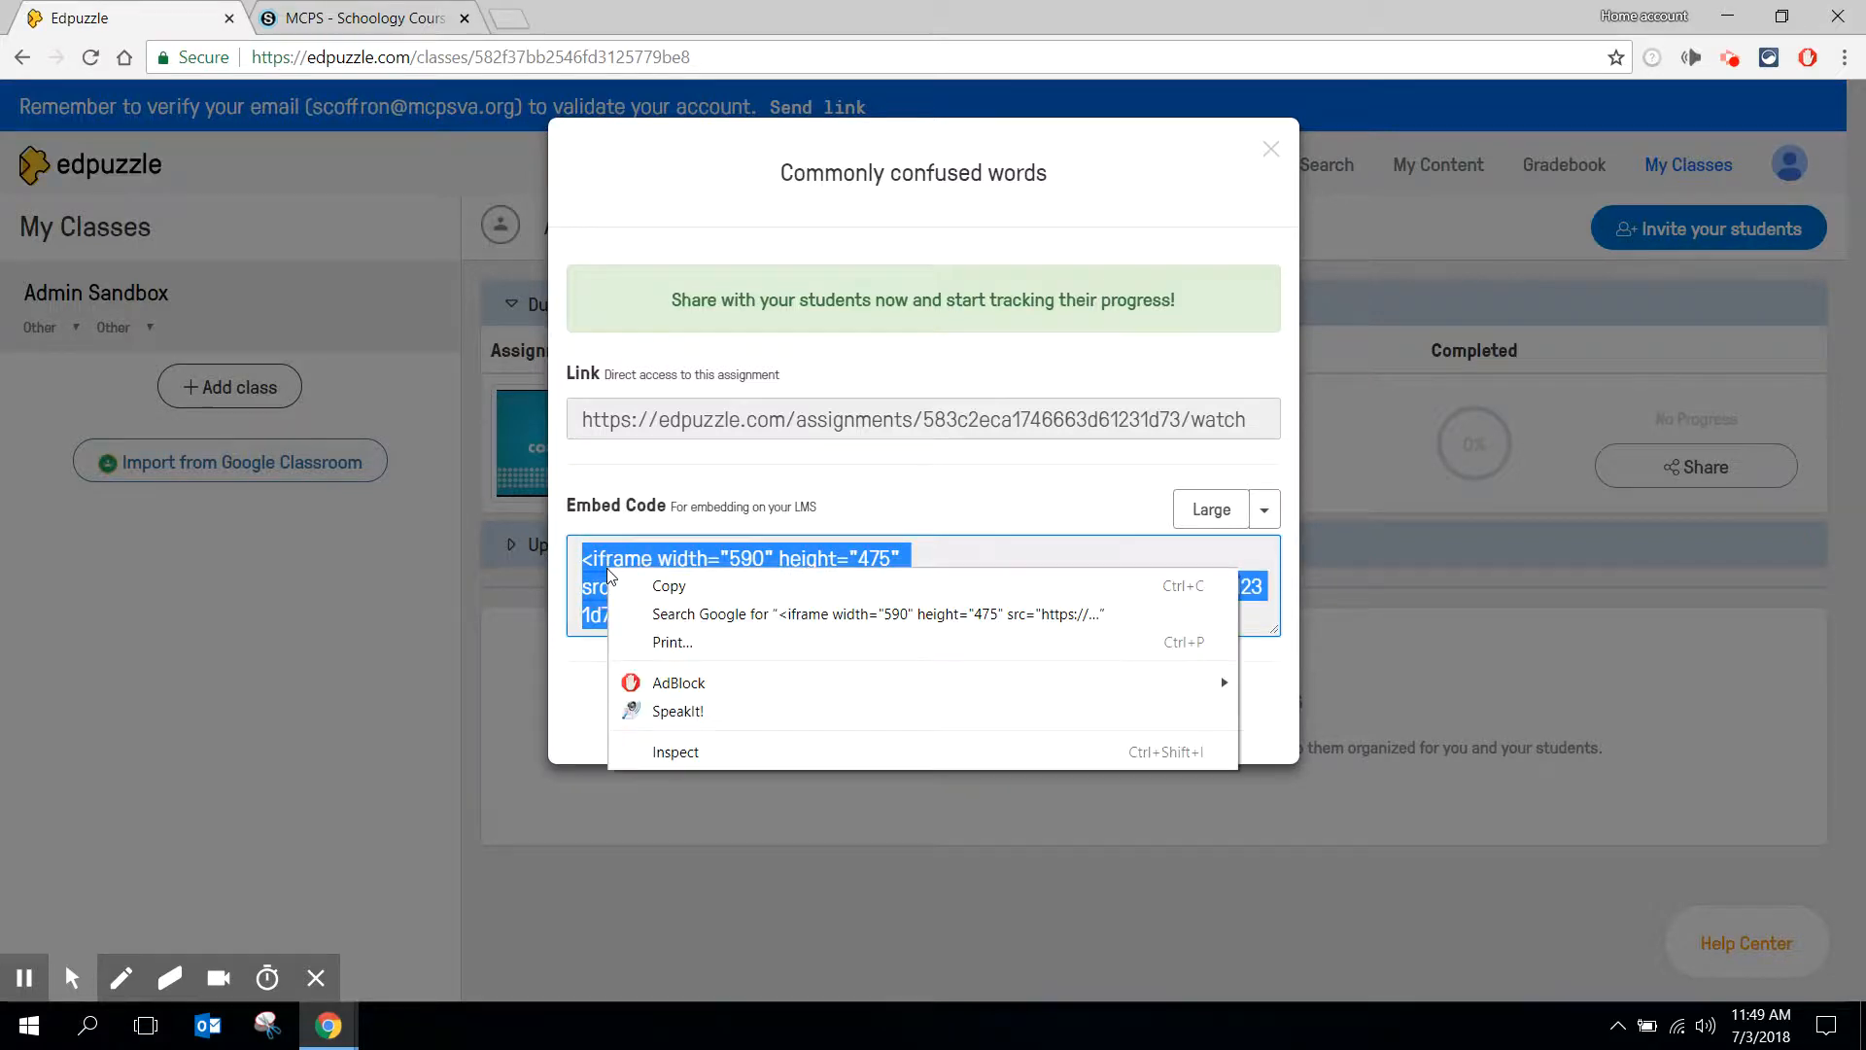
click(668, 586)
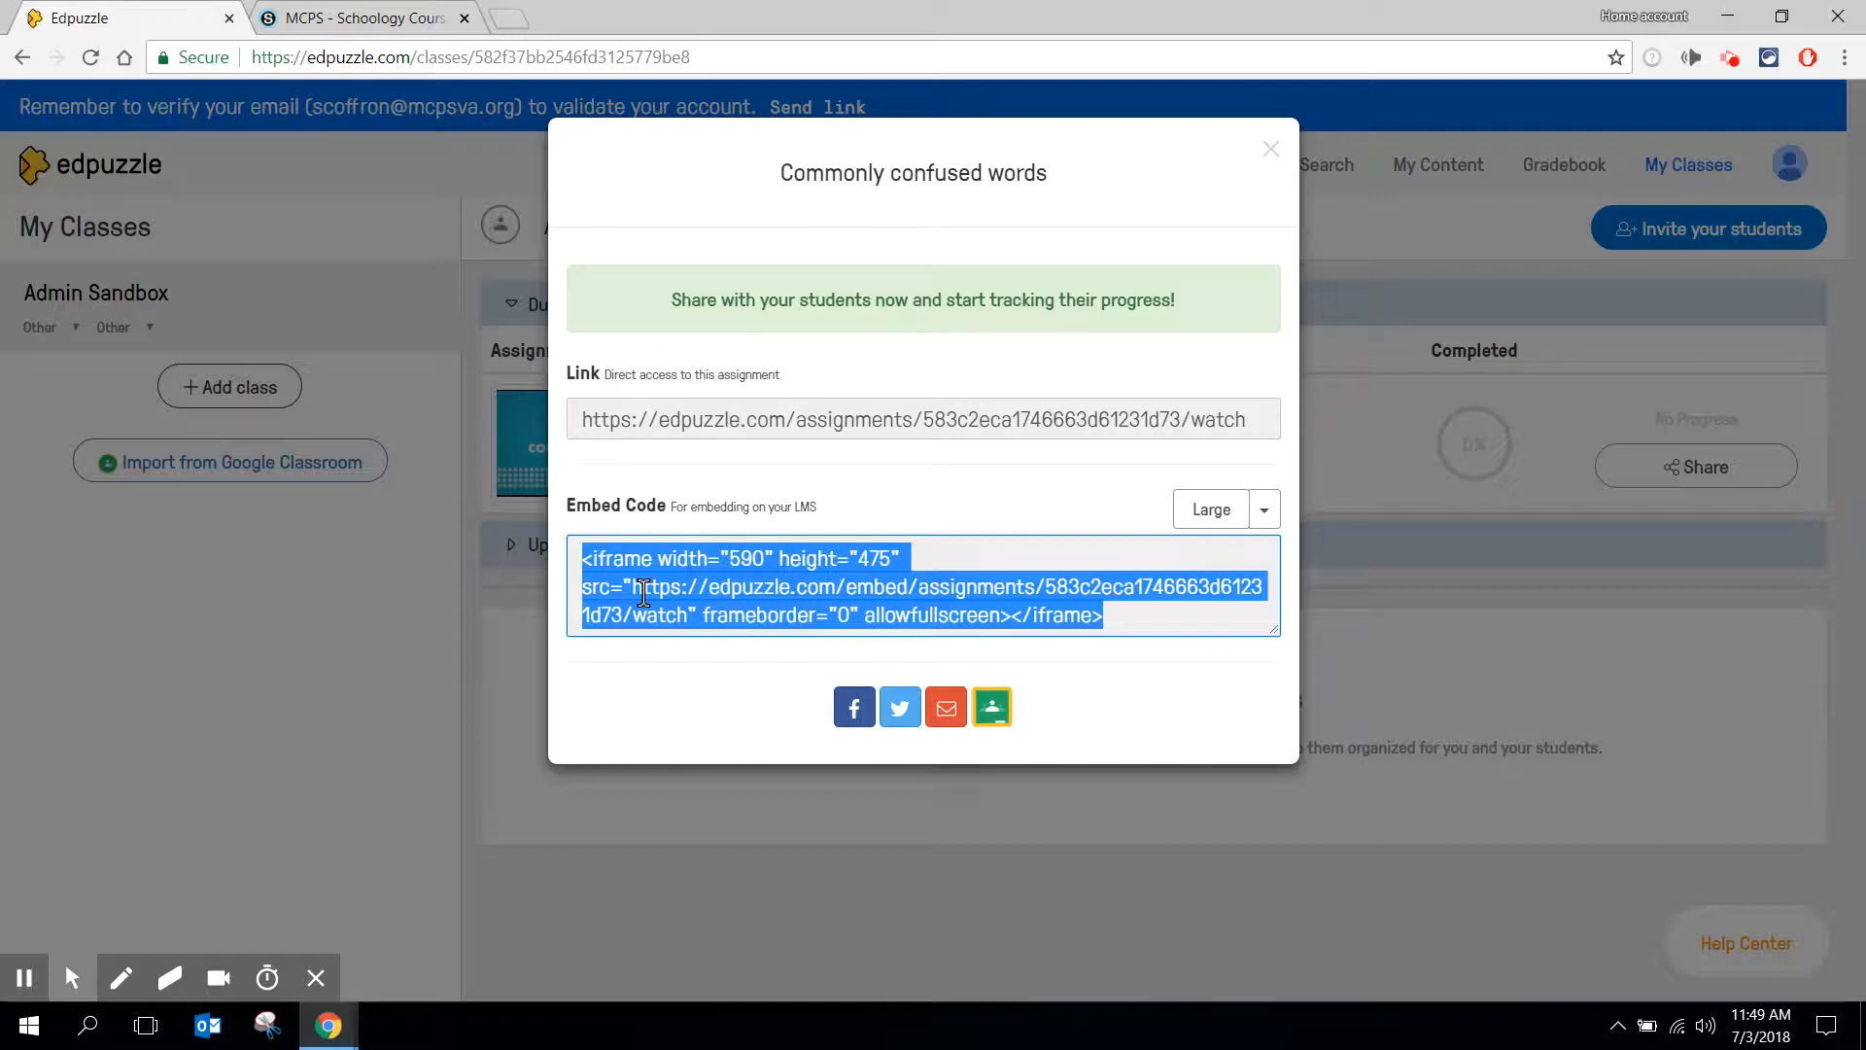
- Switch to the Schoology course and start a new page titled "Commonly Confused Words"
click(398, 22)
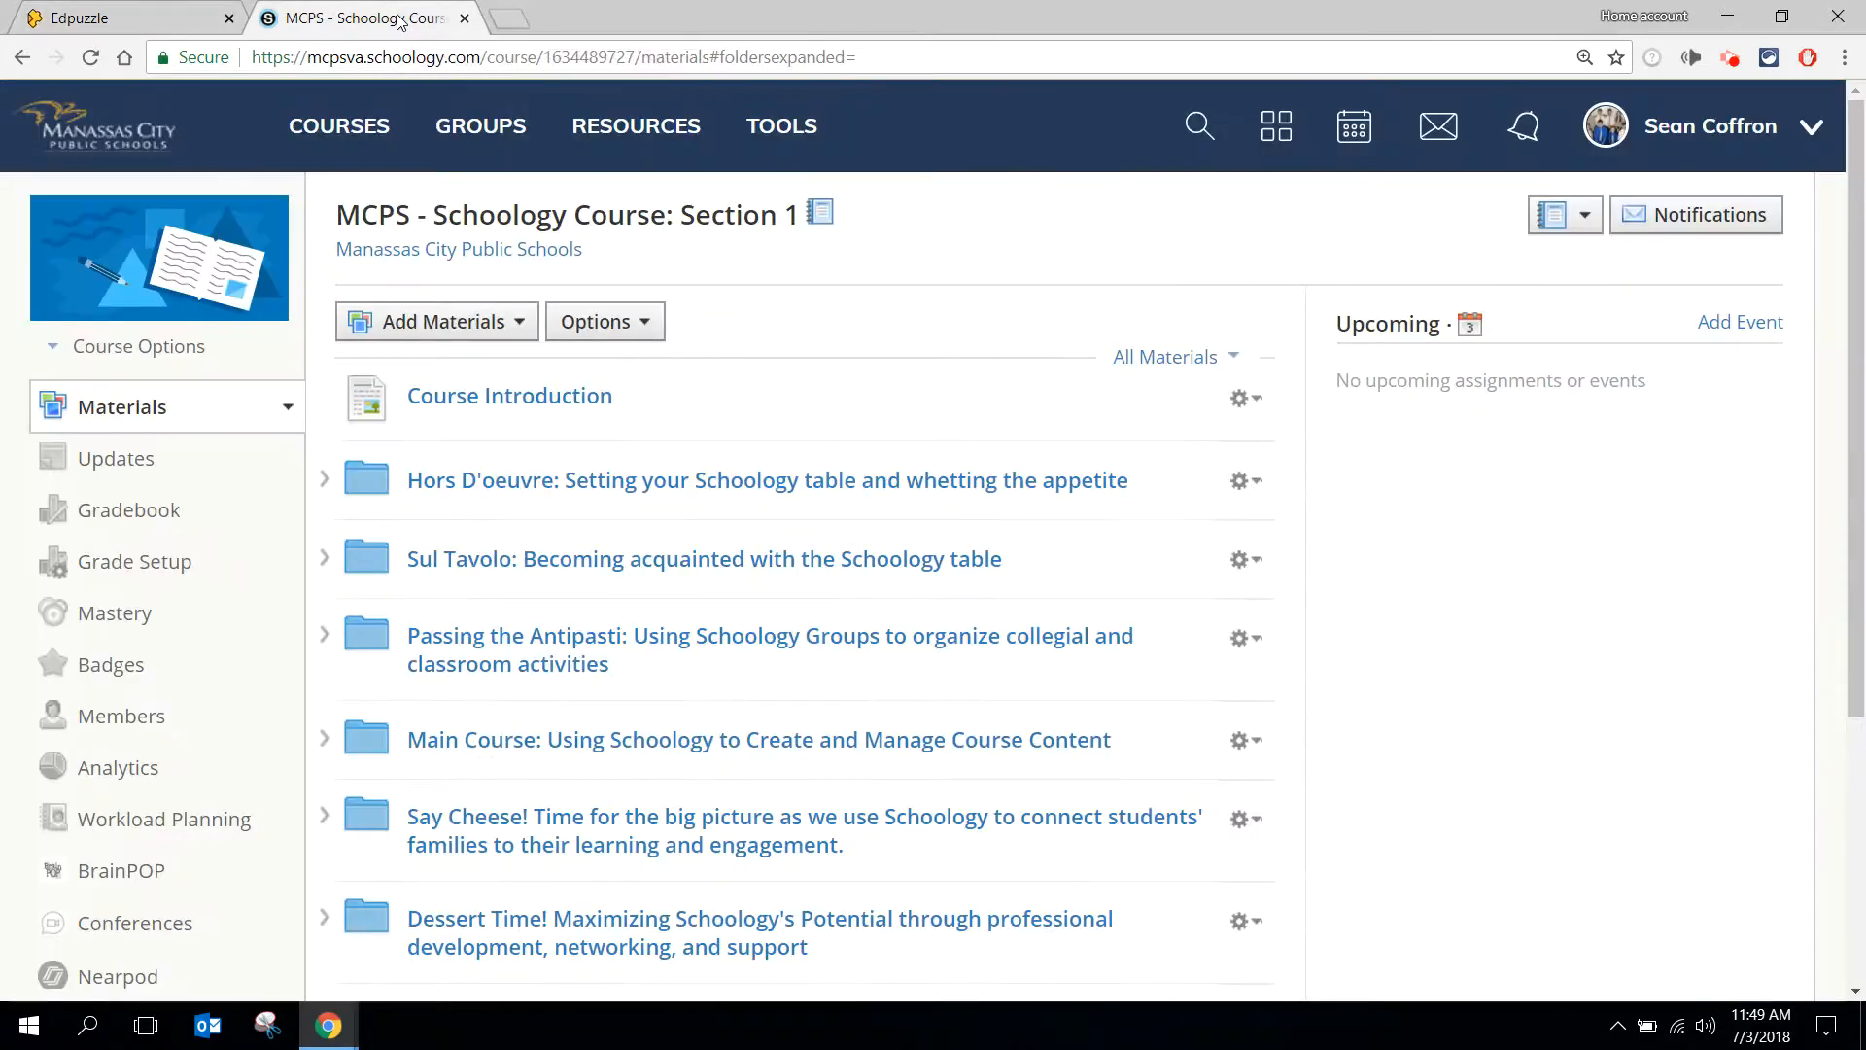
click(483, 324)
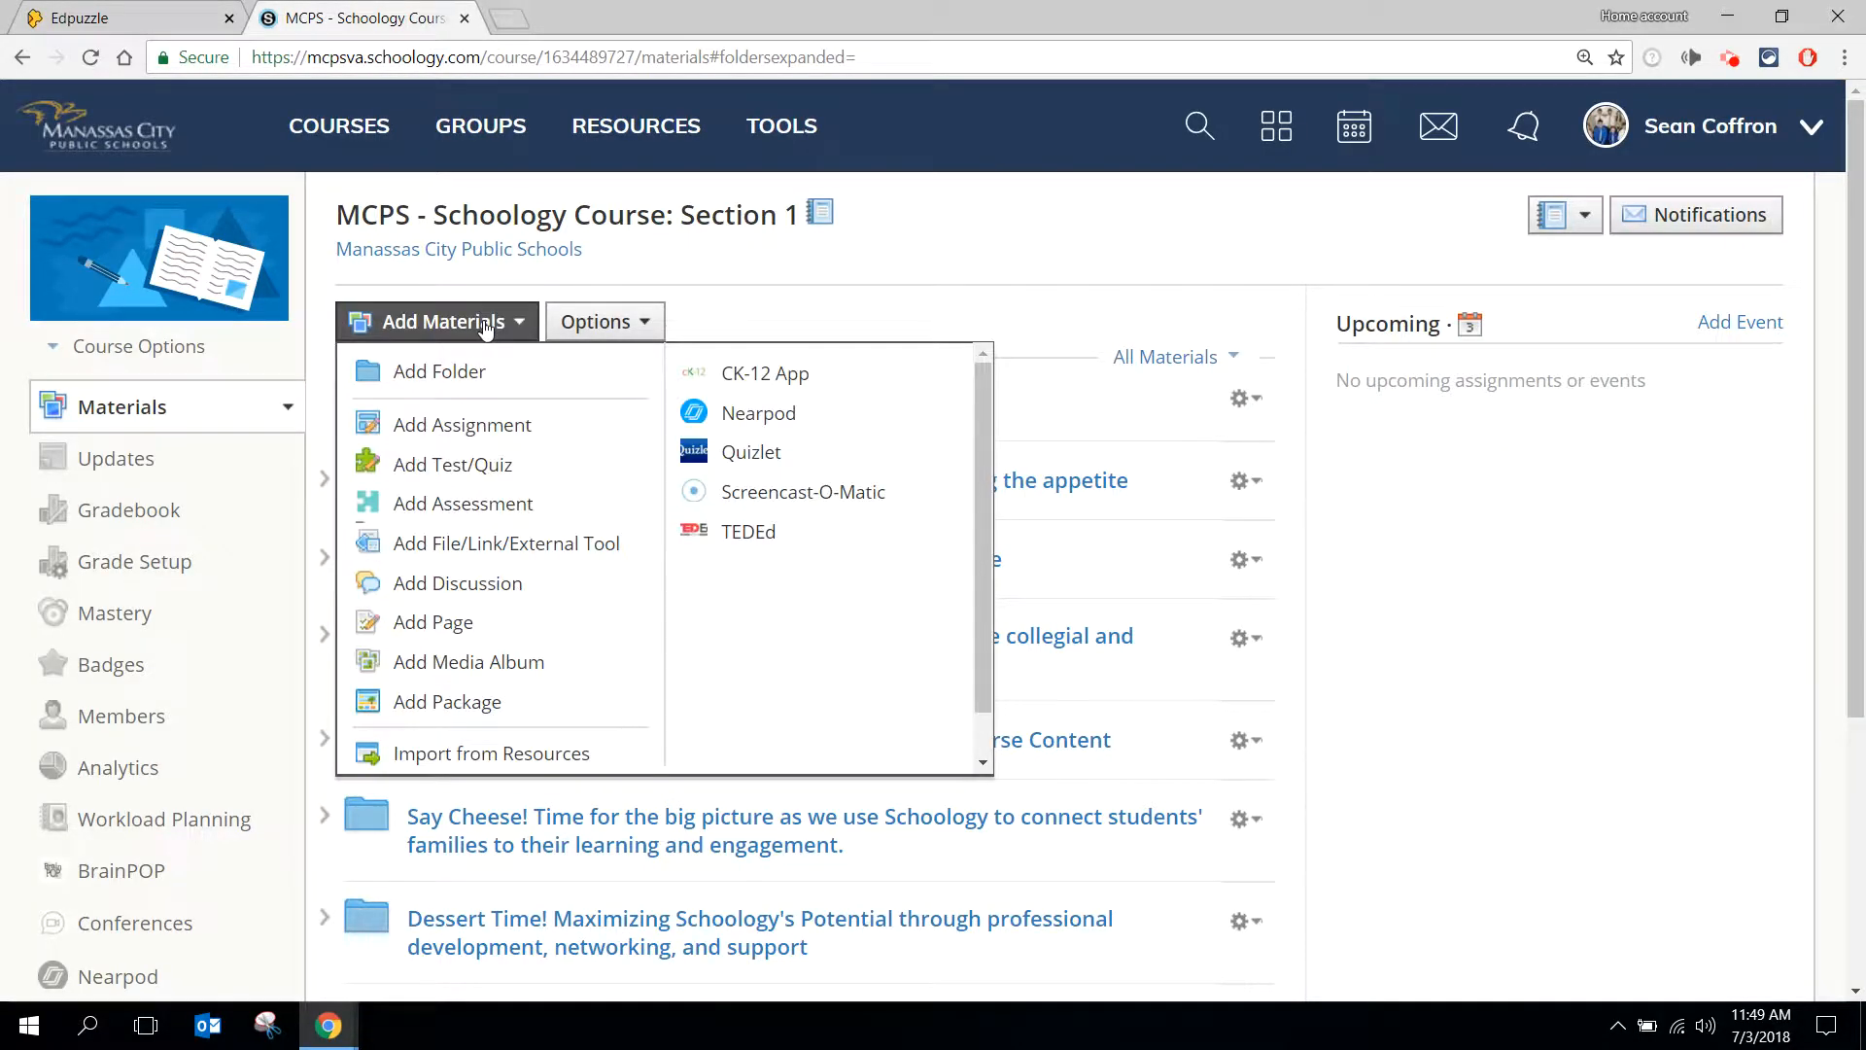
click(457, 620)
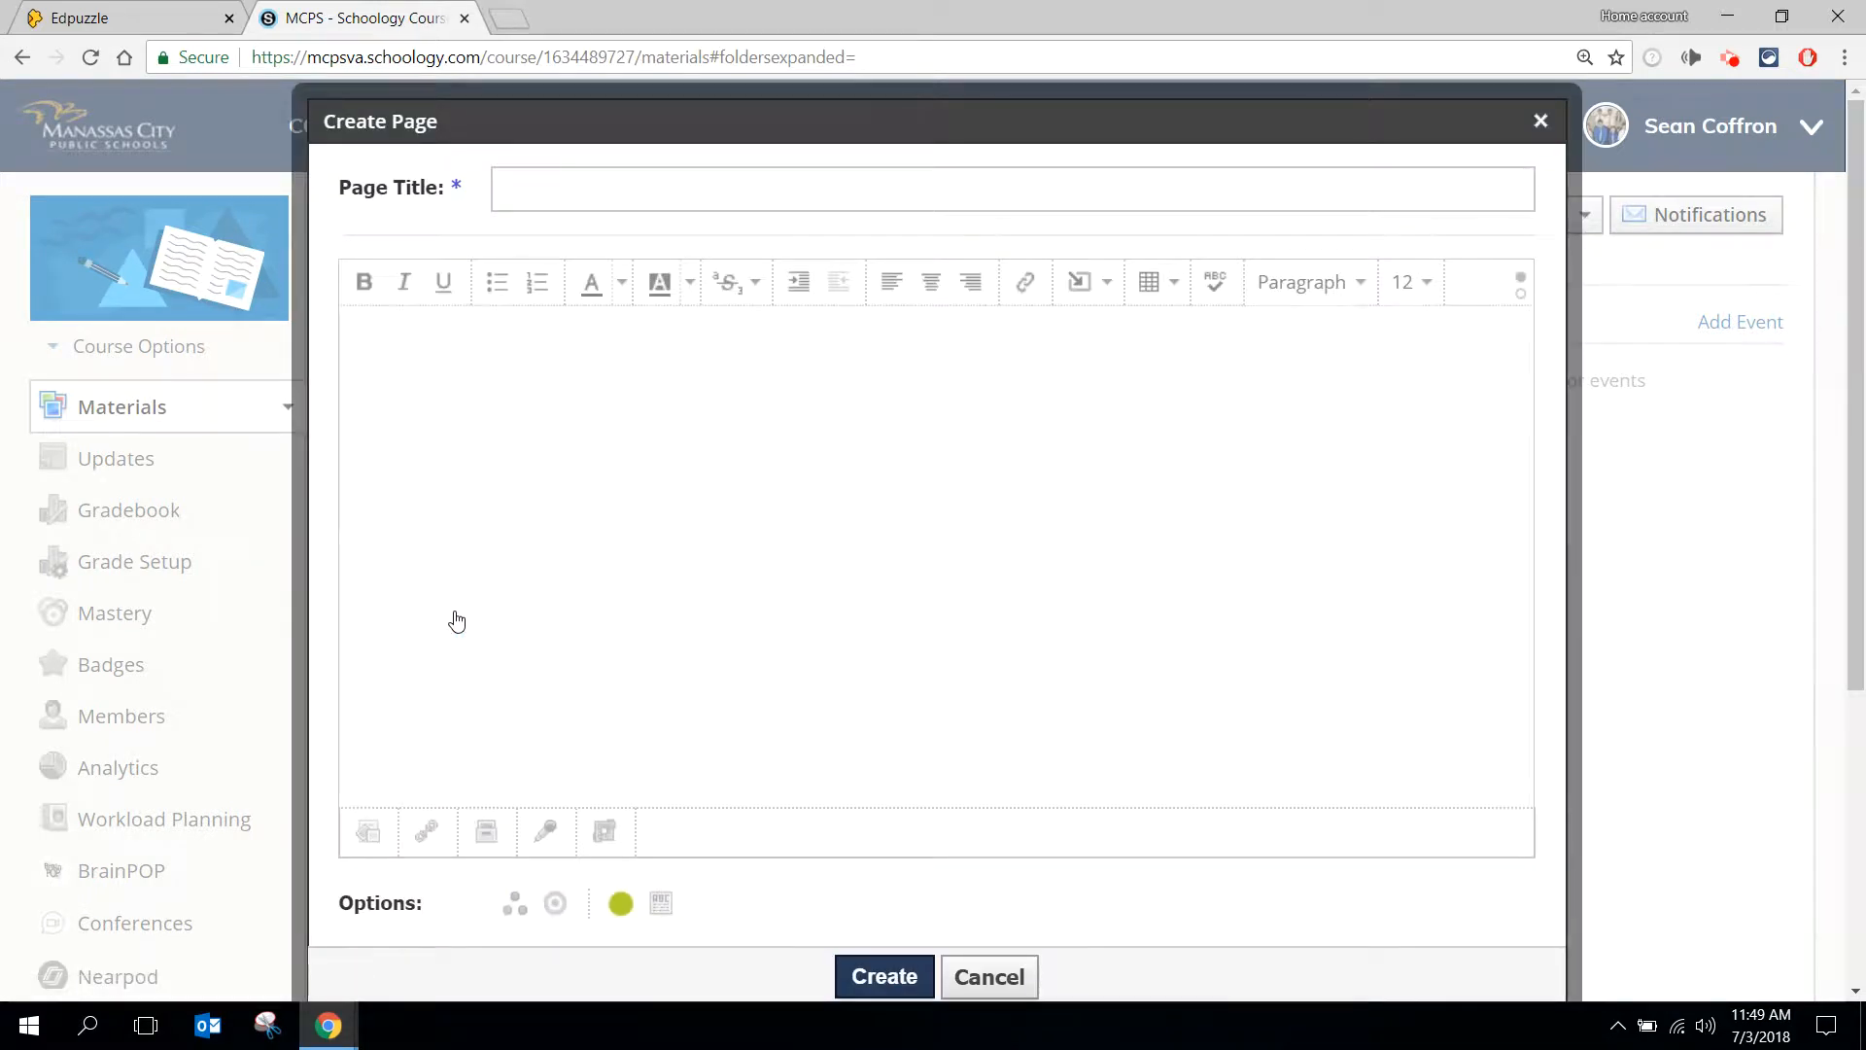
click(678, 181)
text(Commonly Conf)
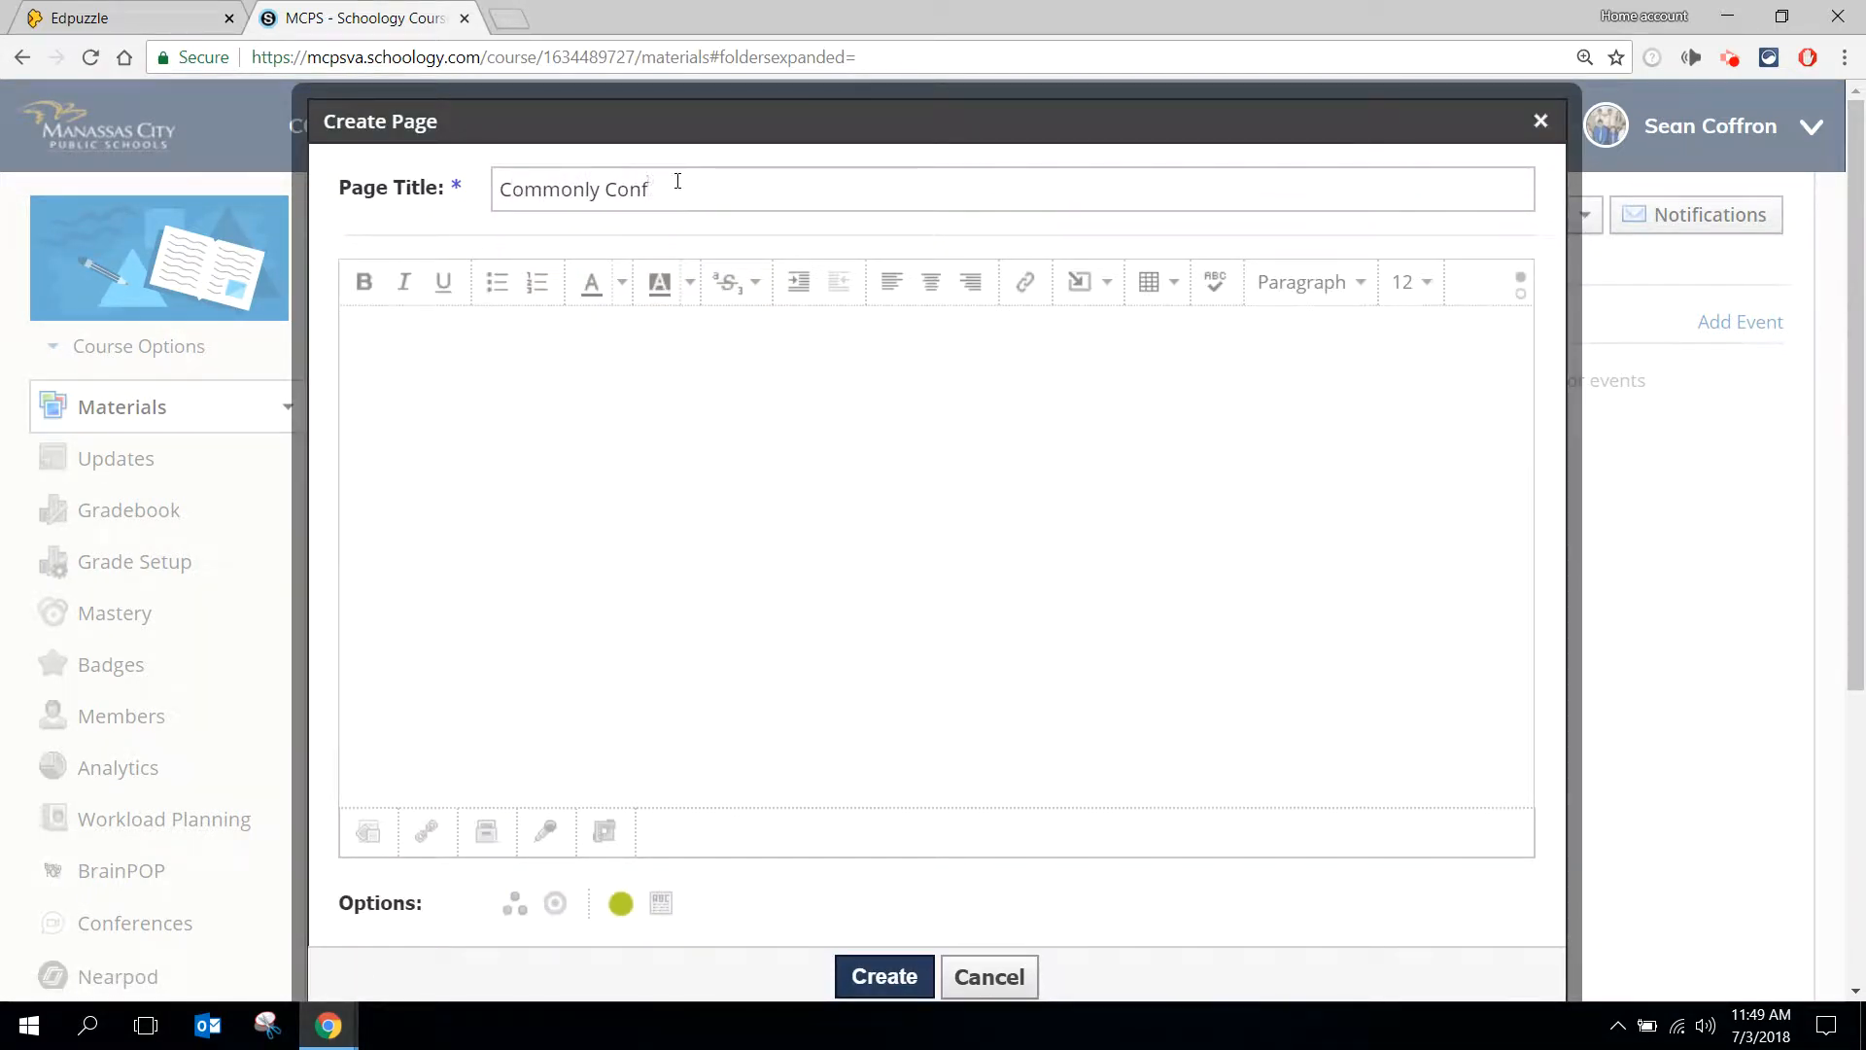
text(used Words)
- Paste the Edpuzzle embed code into the page's HTML source, return to the visual view, and create the page
click(1023, 469)
click(1521, 297)
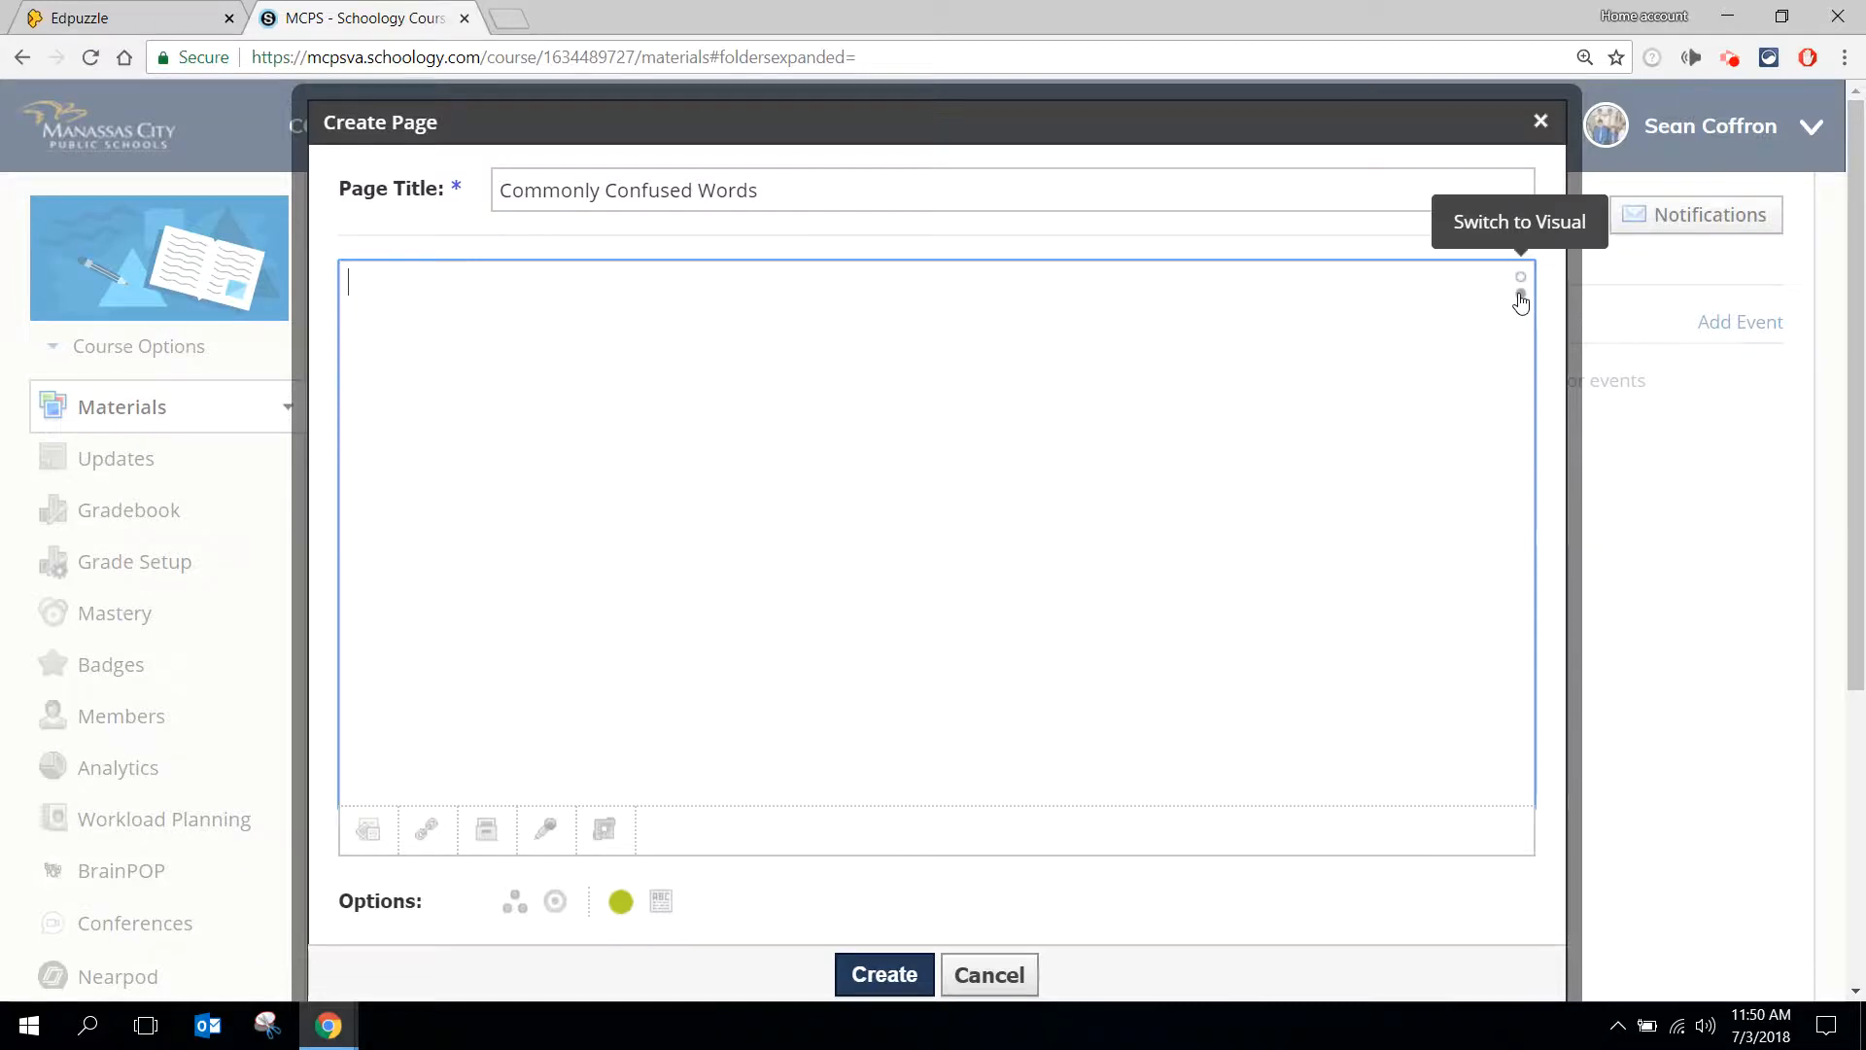
key(ctrl+v)
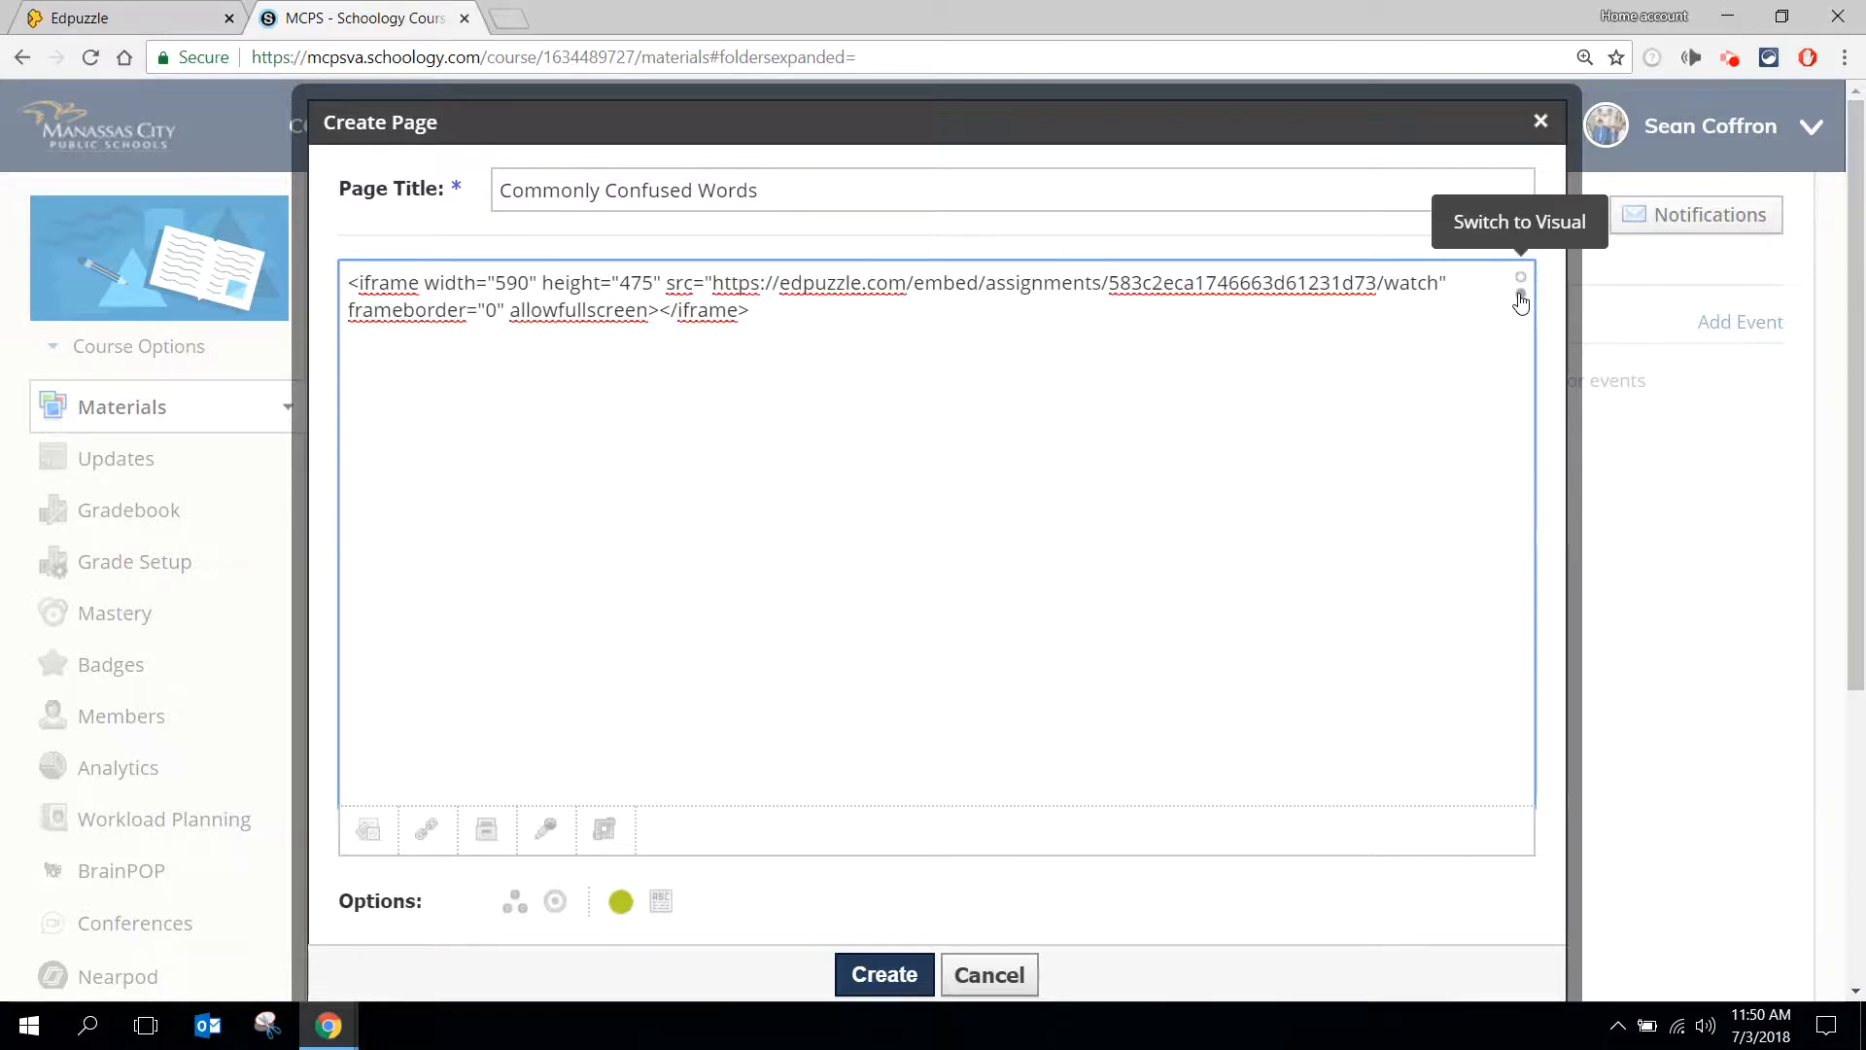
click(1521, 297)
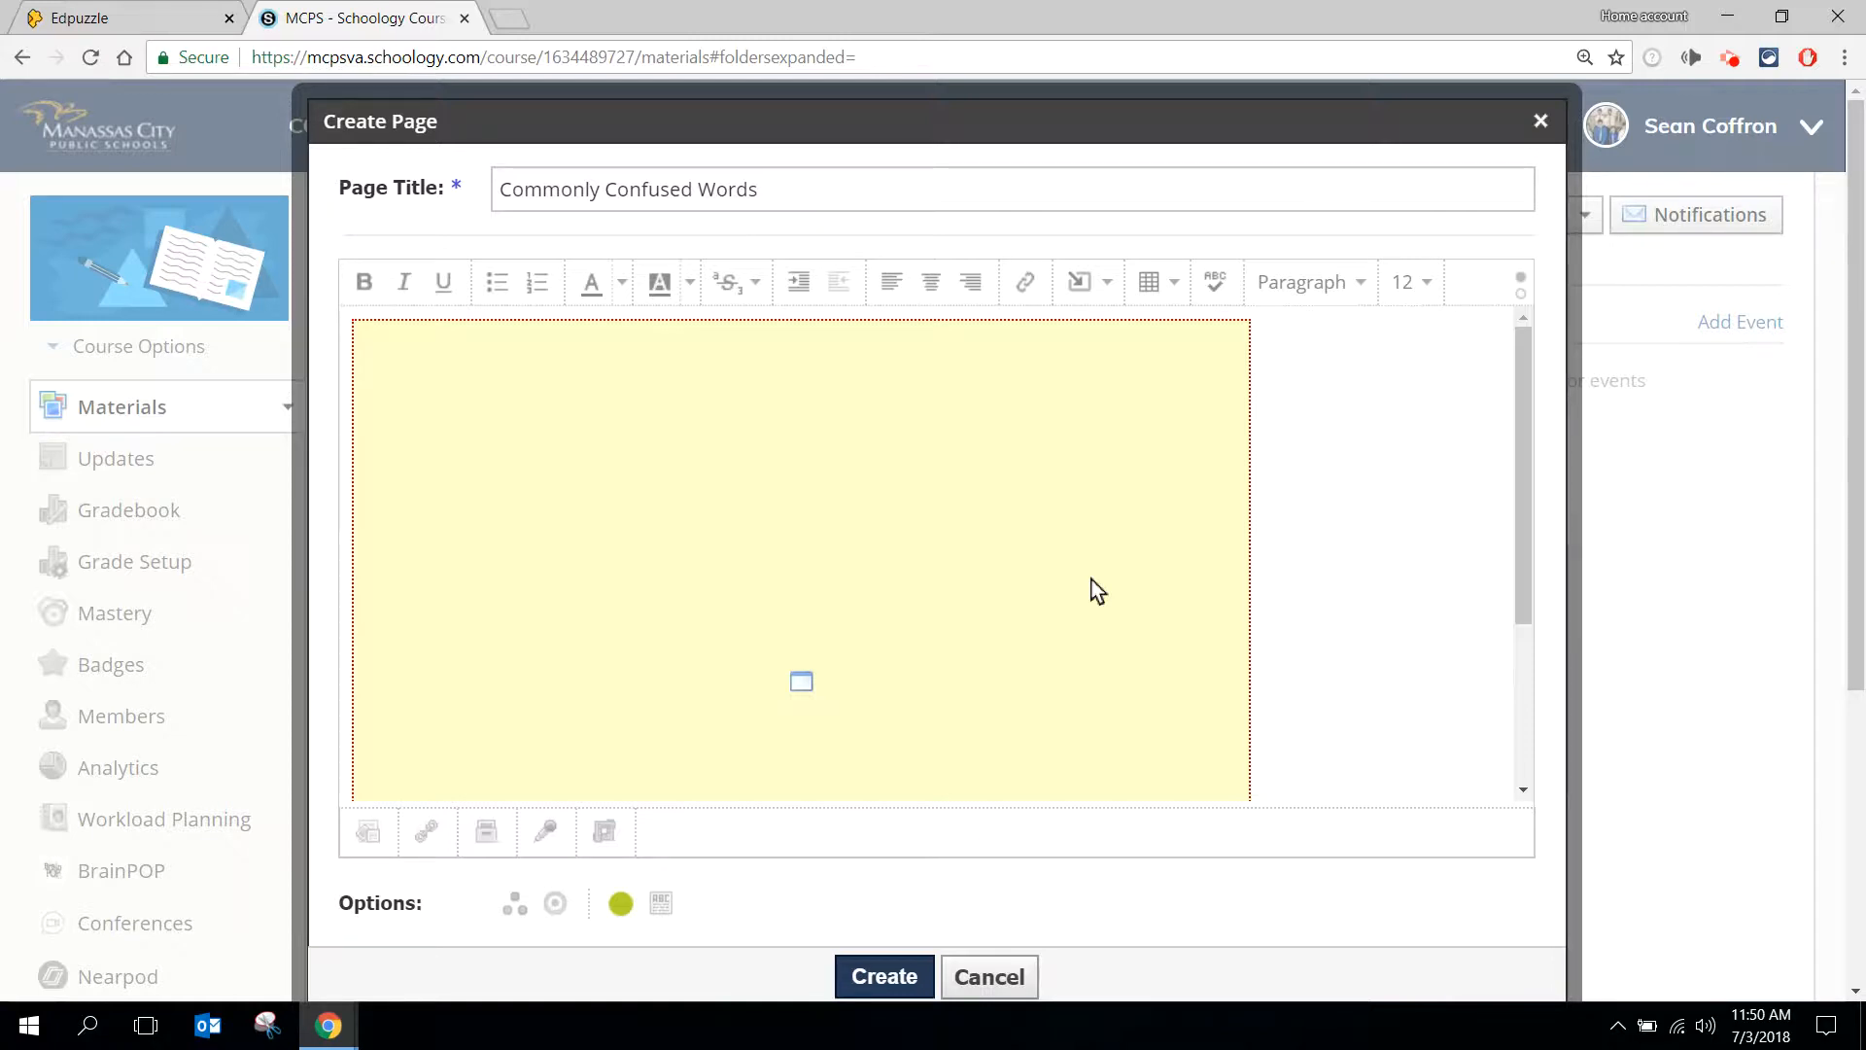
click(882, 977)
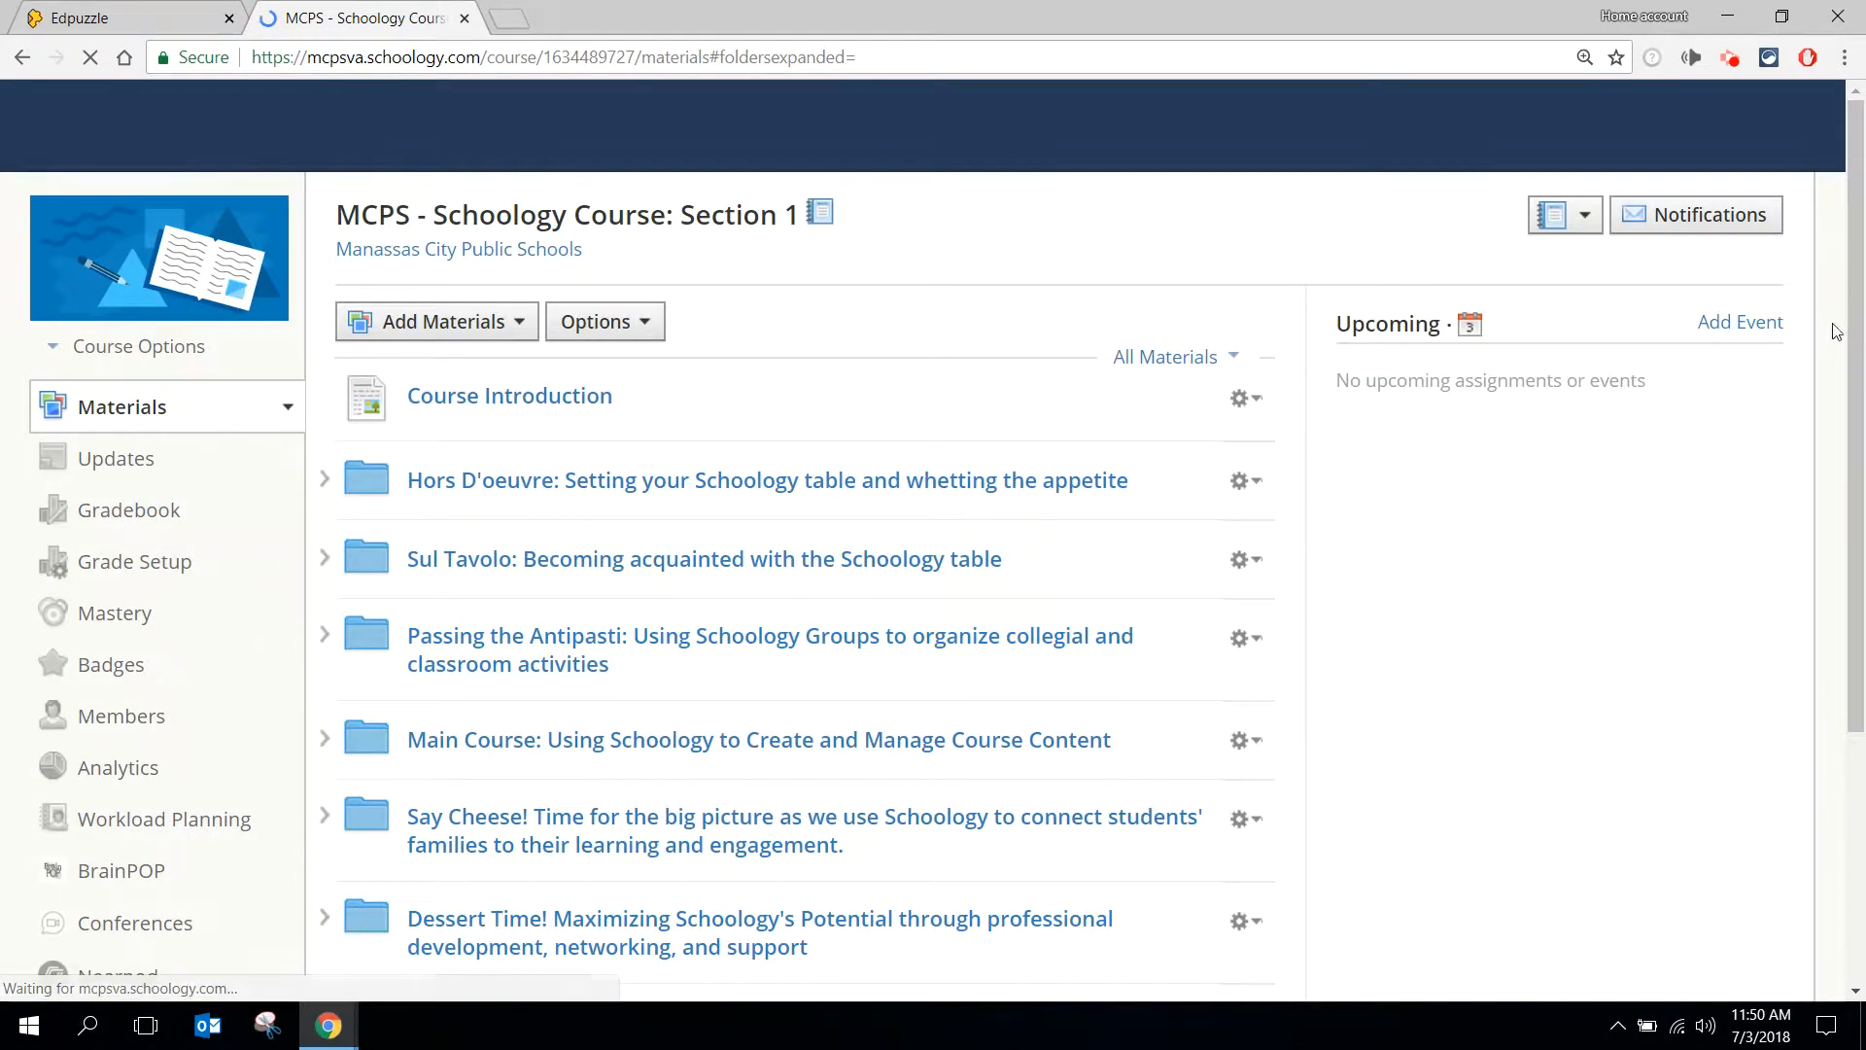
- Move the Commonly Confused Words page into the folder "Dessert Time! Maximizing Schoology's Potential through professional development, networking, and support"
scroll(1816, 544, down, 3)
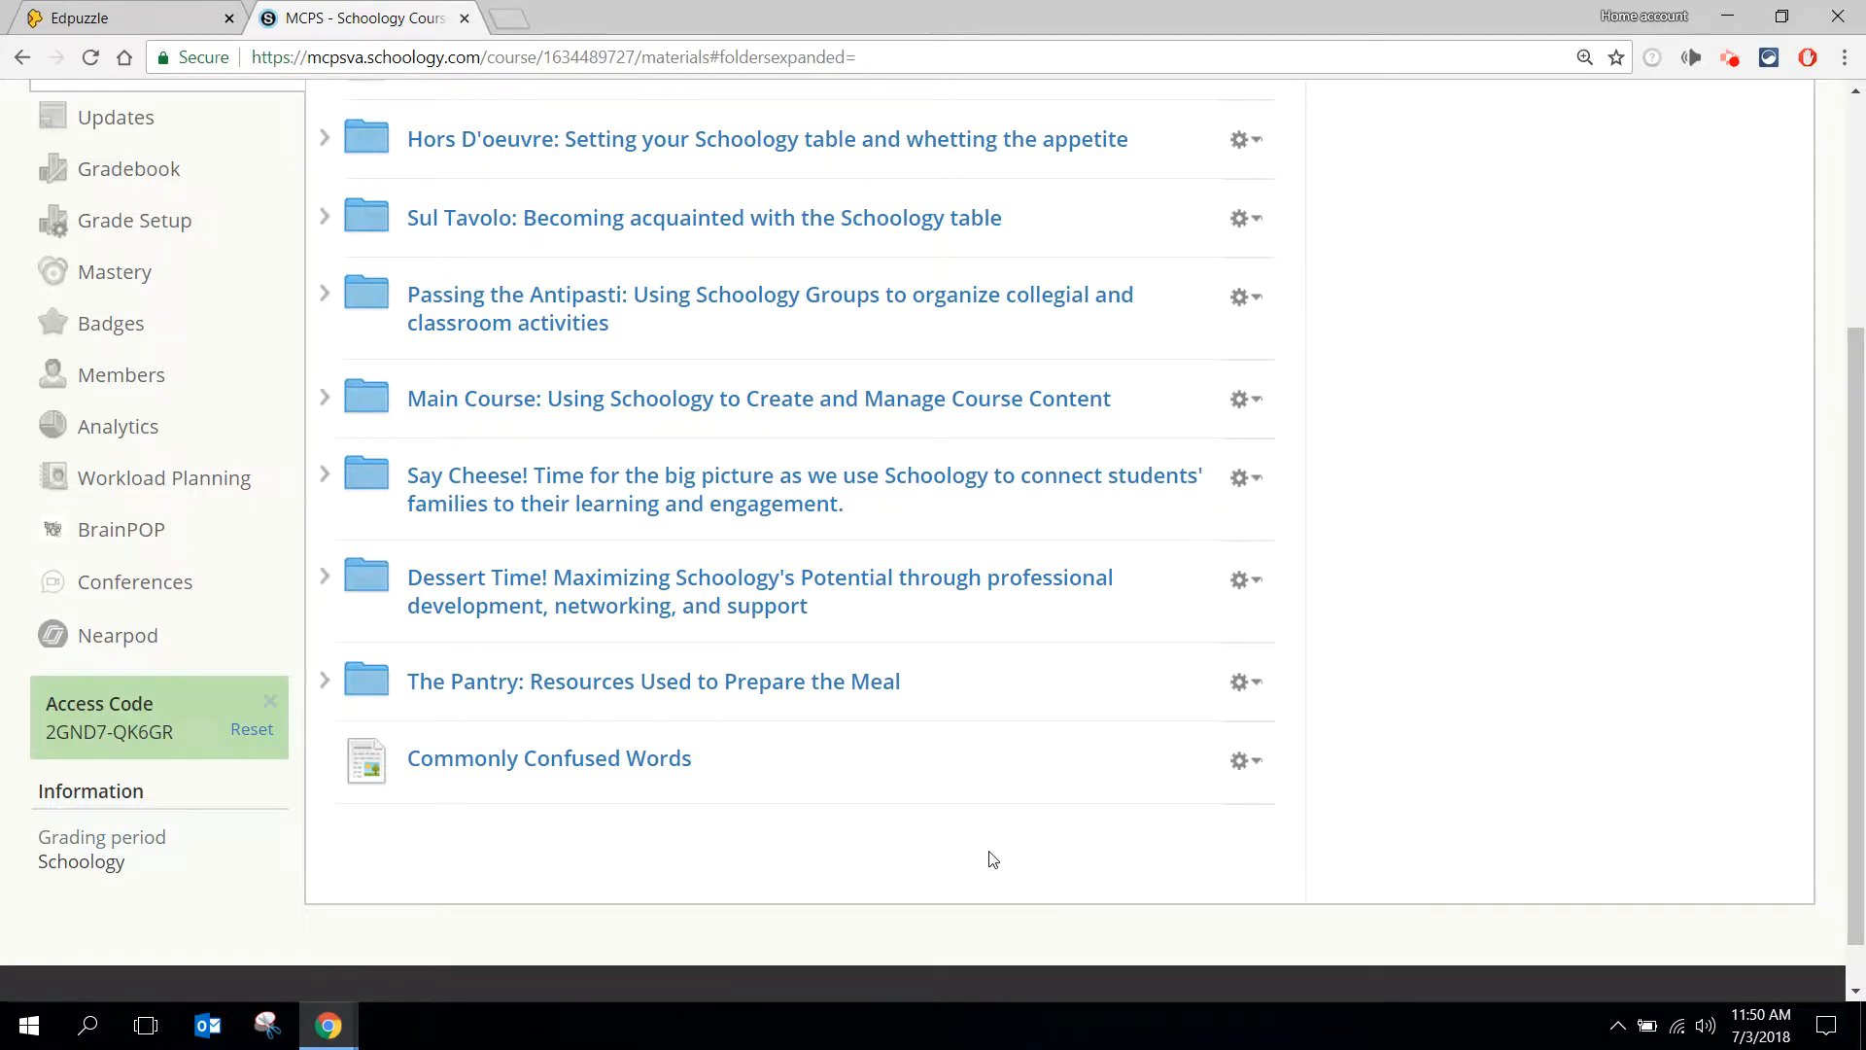
click(1261, 771)
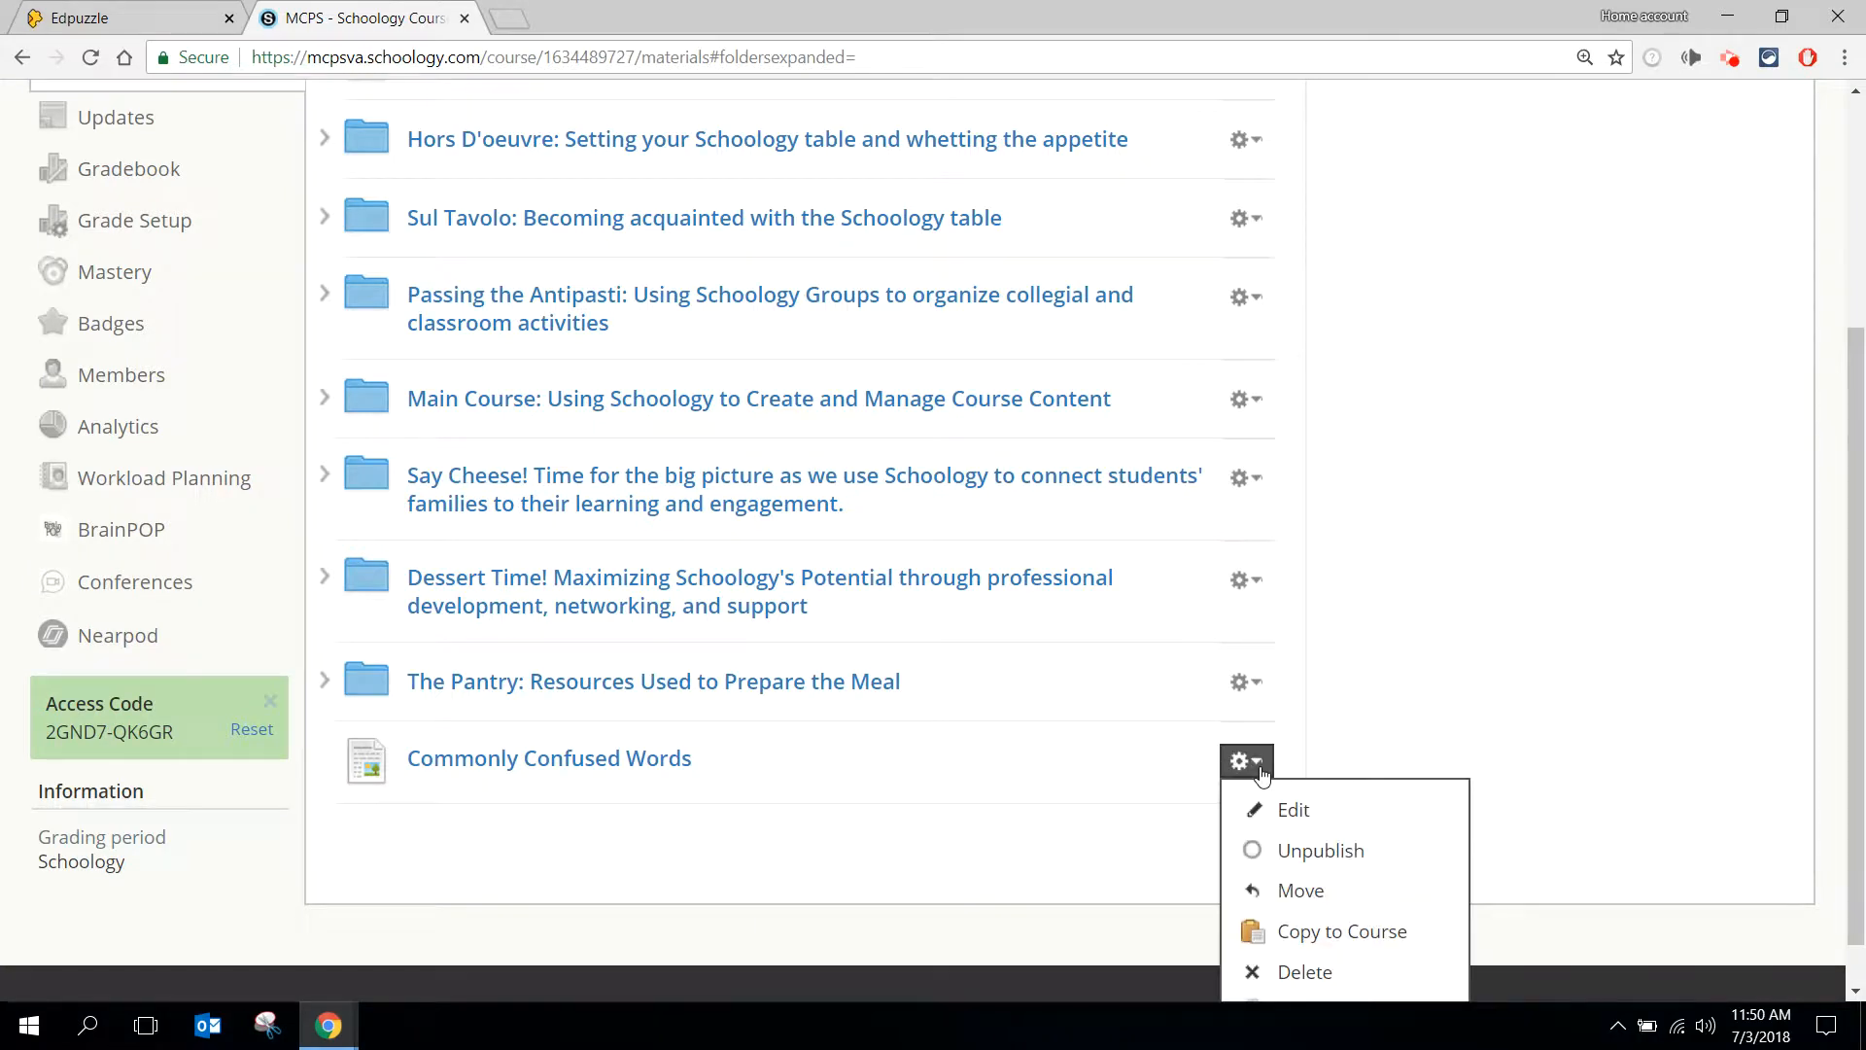
click(1285, 892)
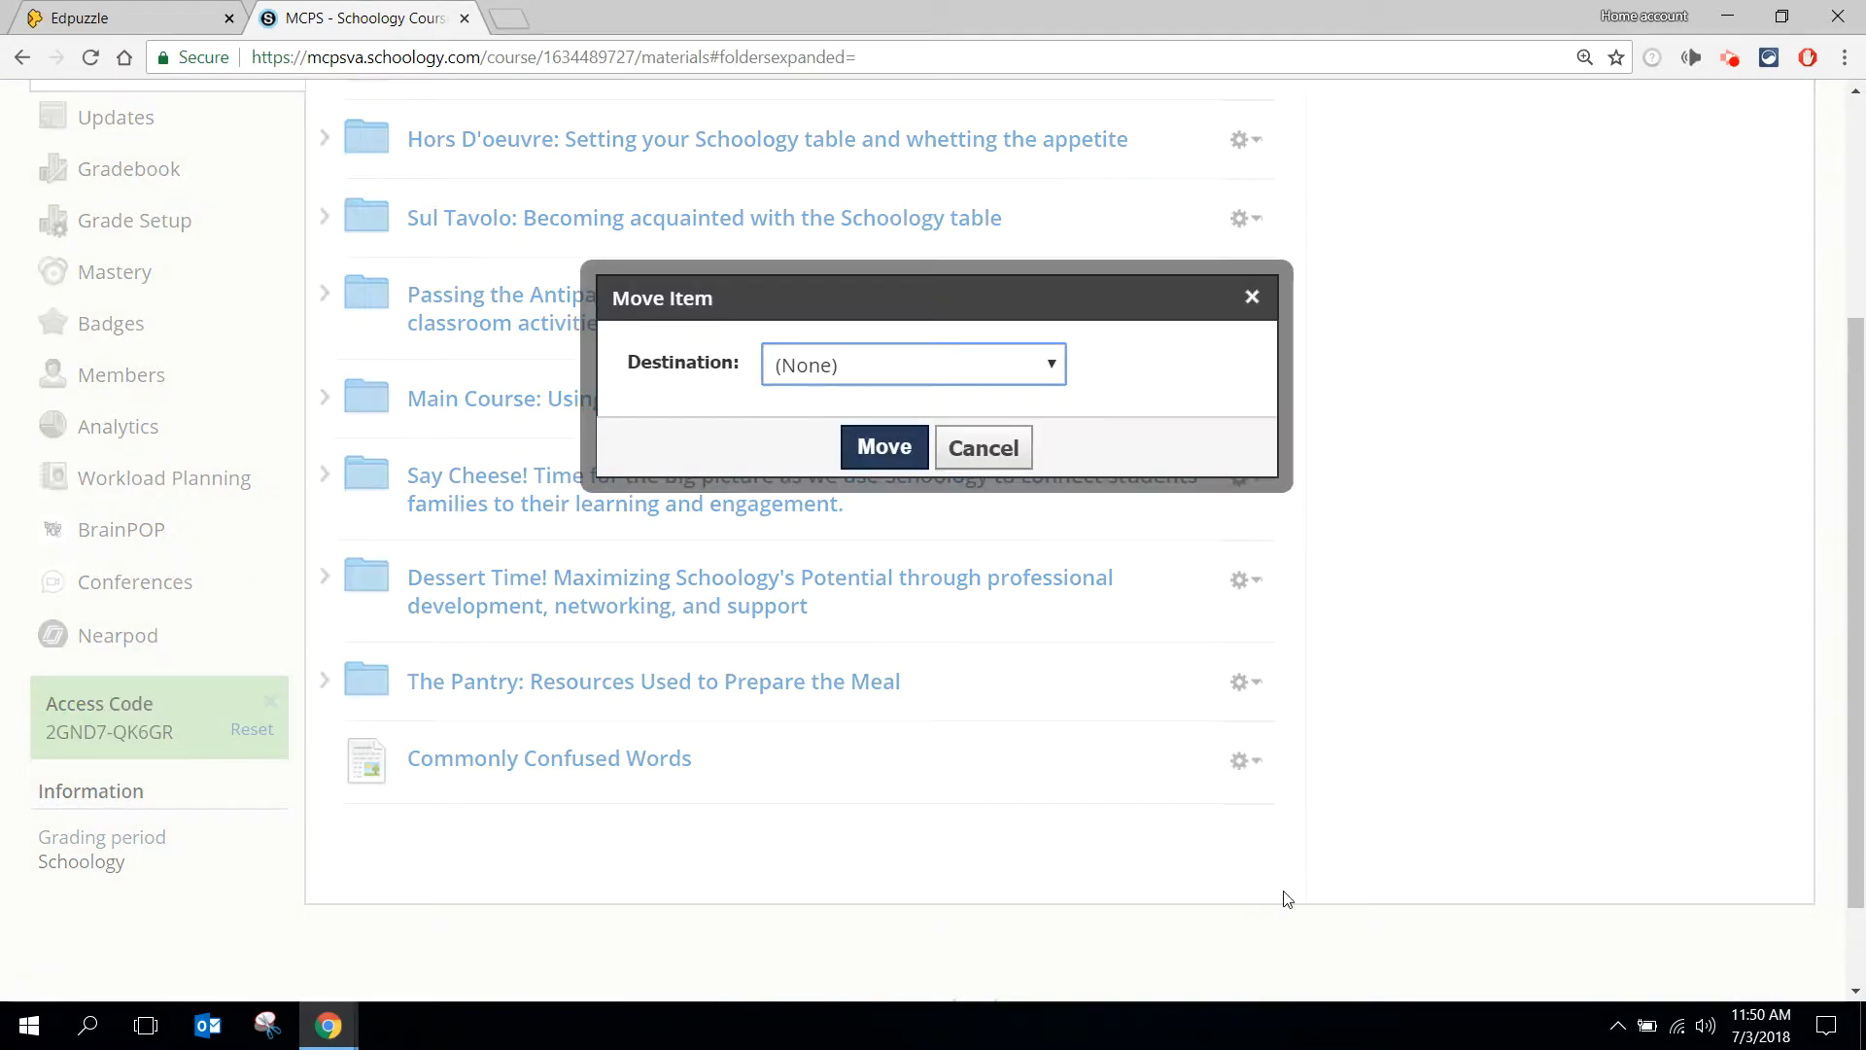
click(1026, 367)
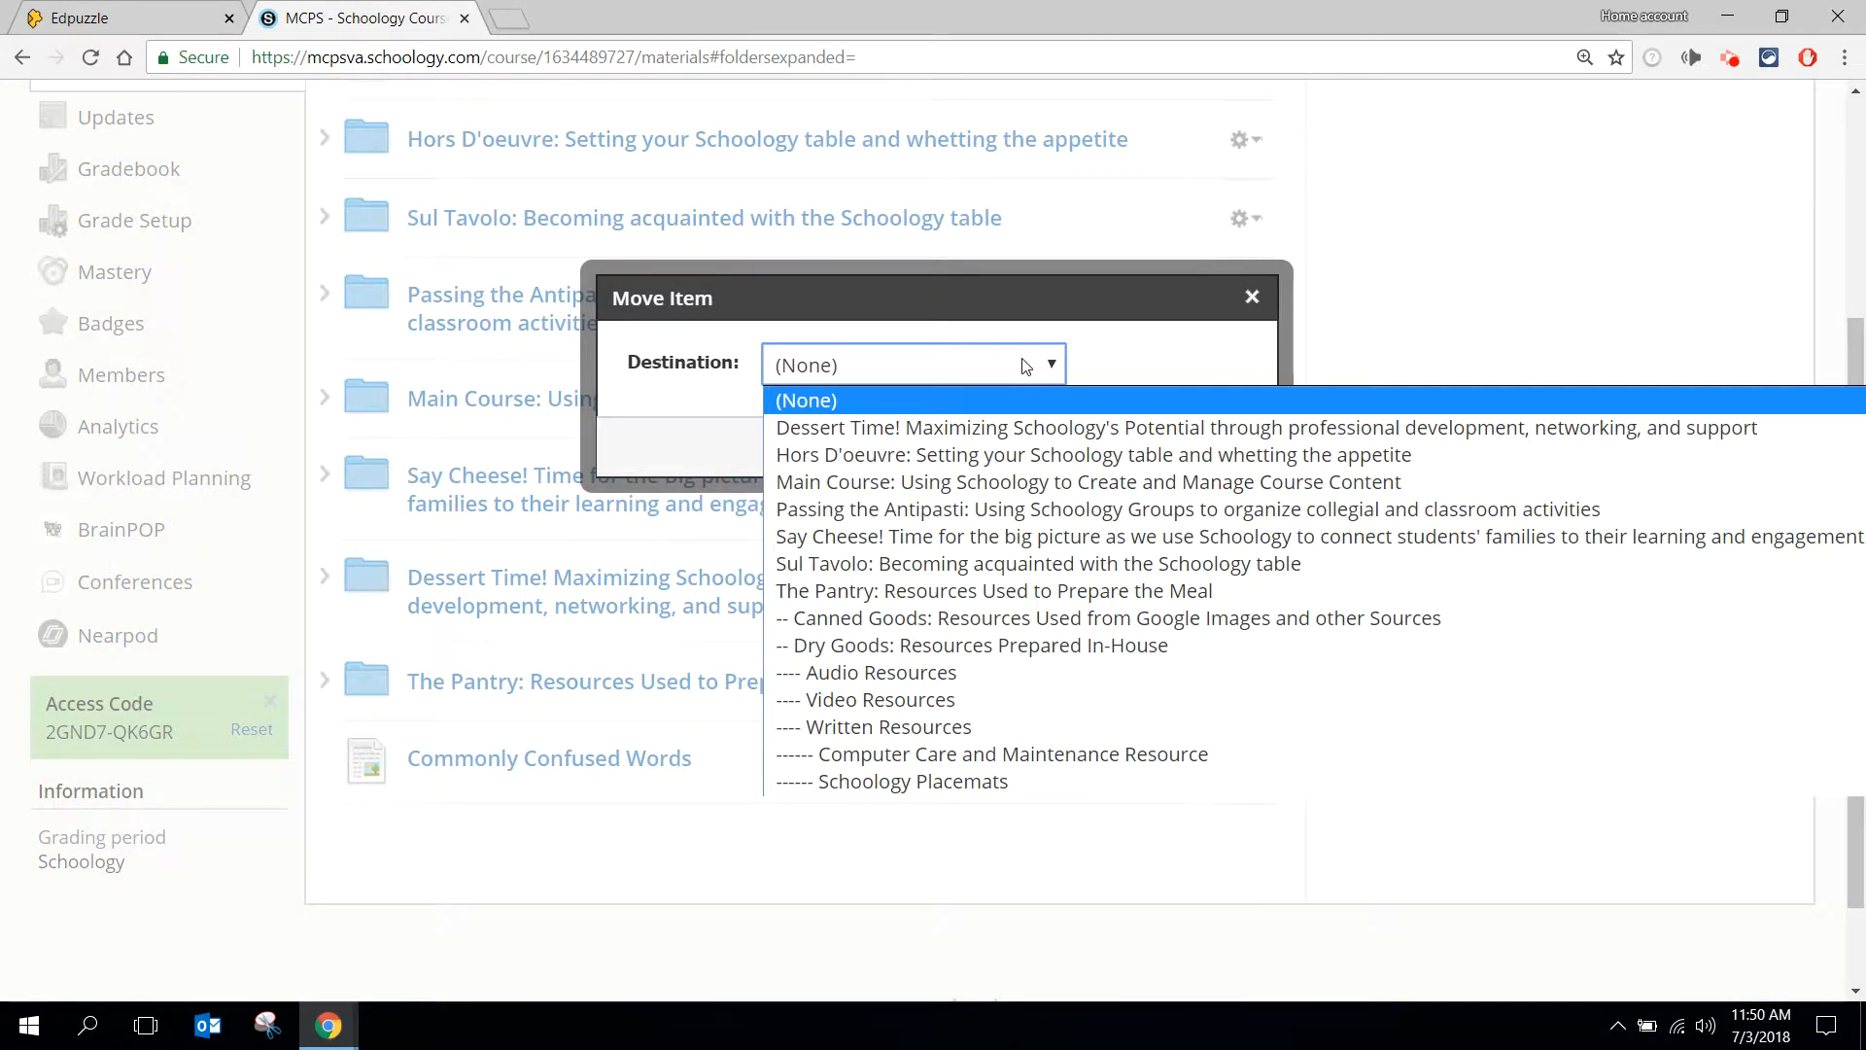
click(991, 426)
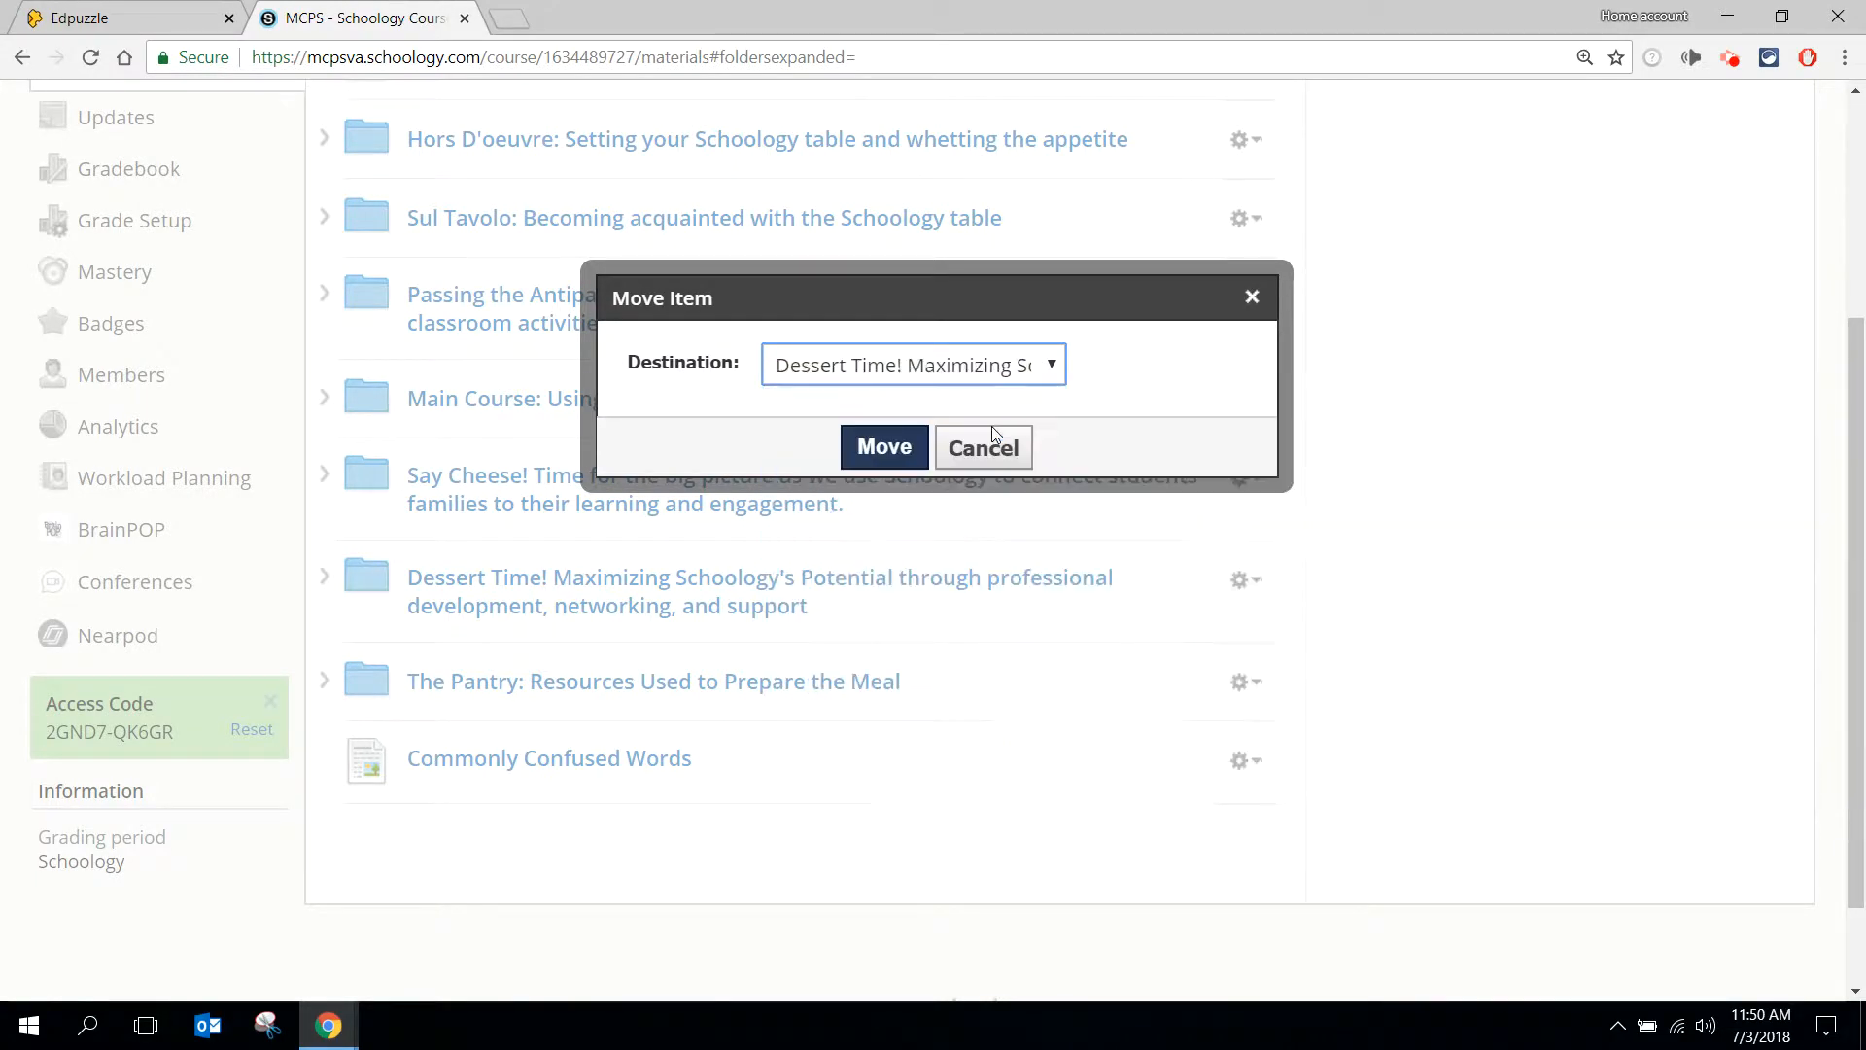
click(887, 445)
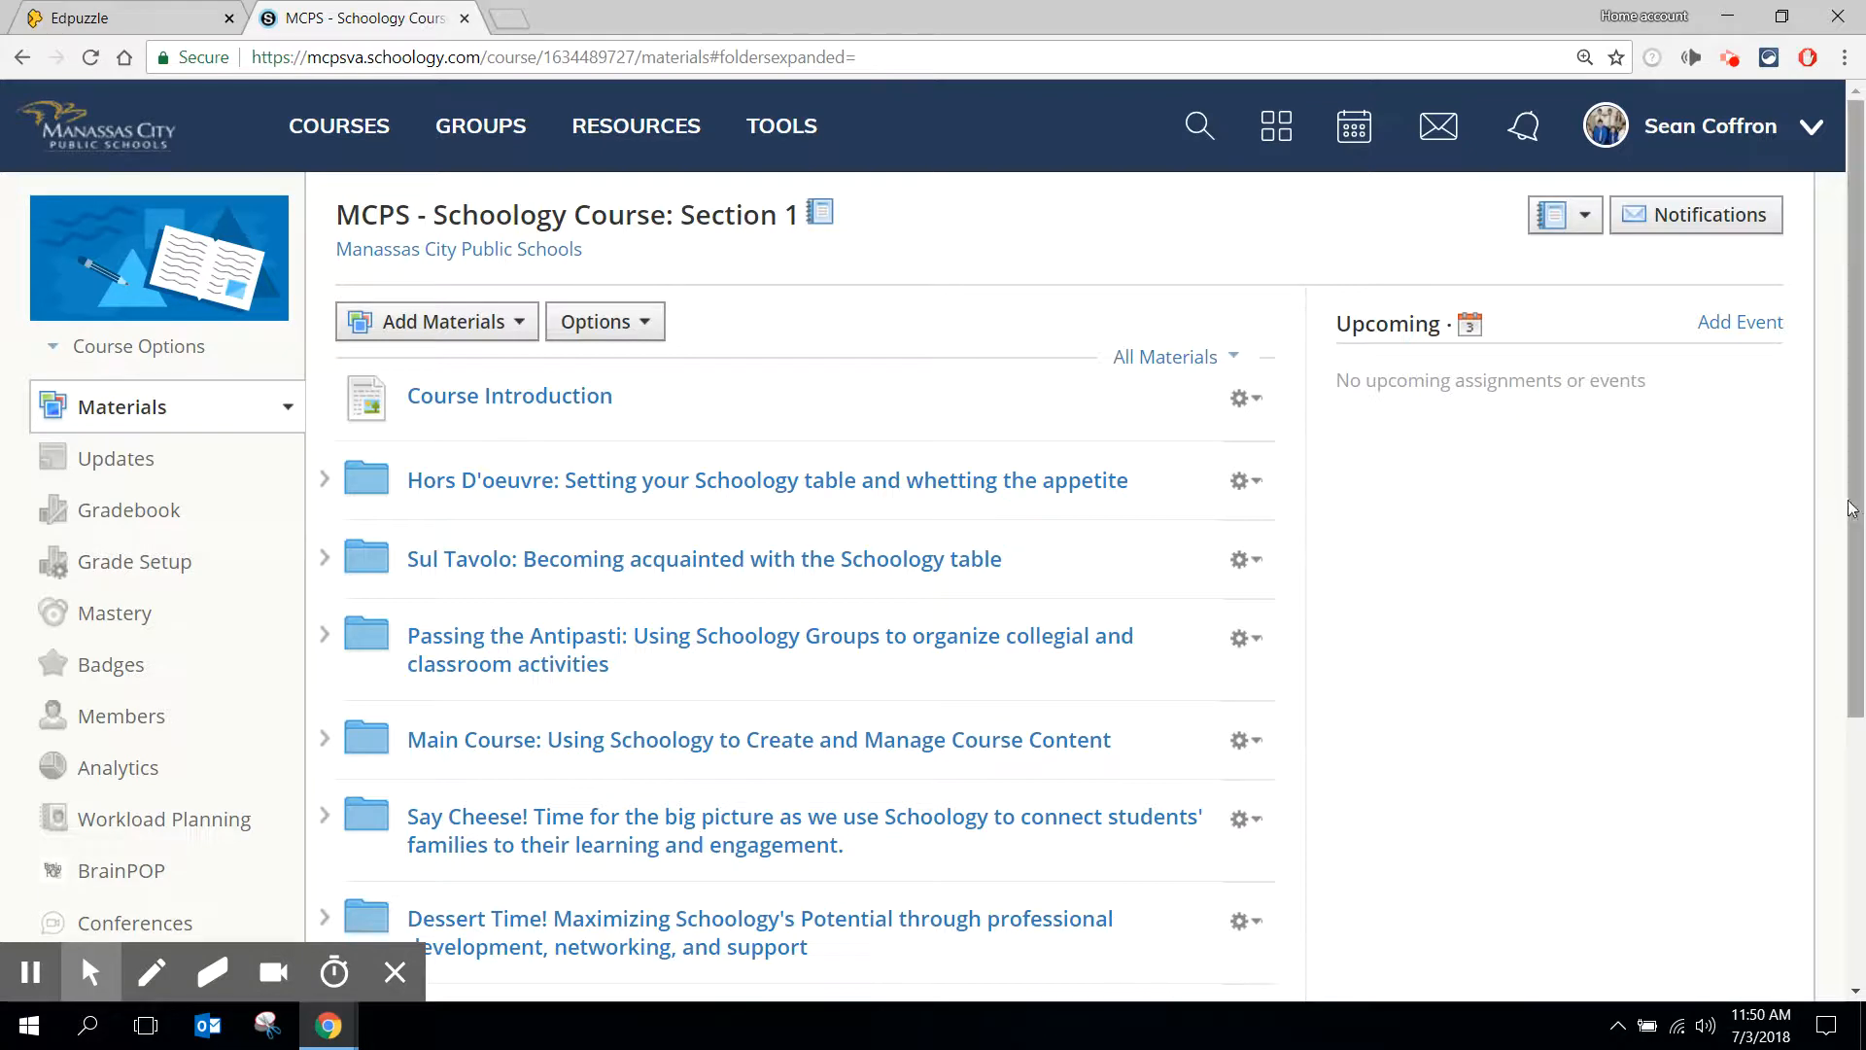
- Open the Commonly Confused Words page from the Dessert Time! folder and check how the embedded assignment displays
drag(1854, 501, 1850, 569)
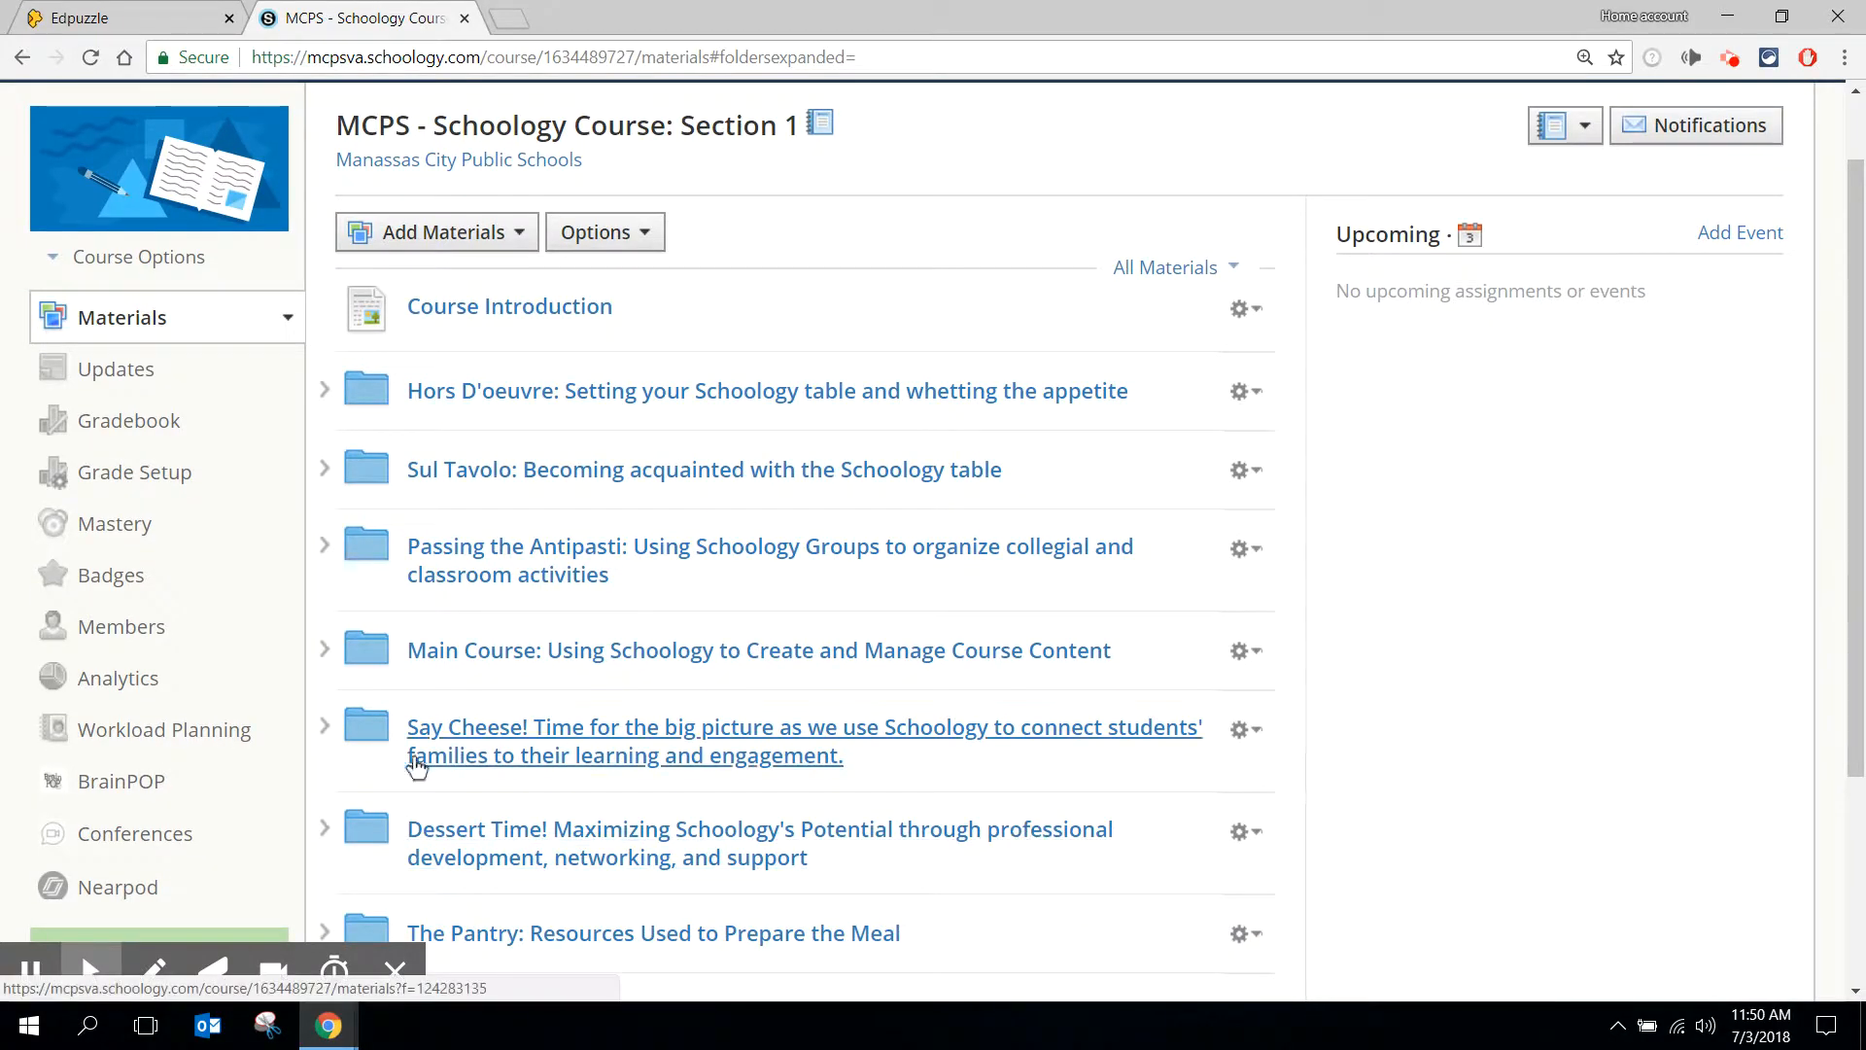
click(328, 831)
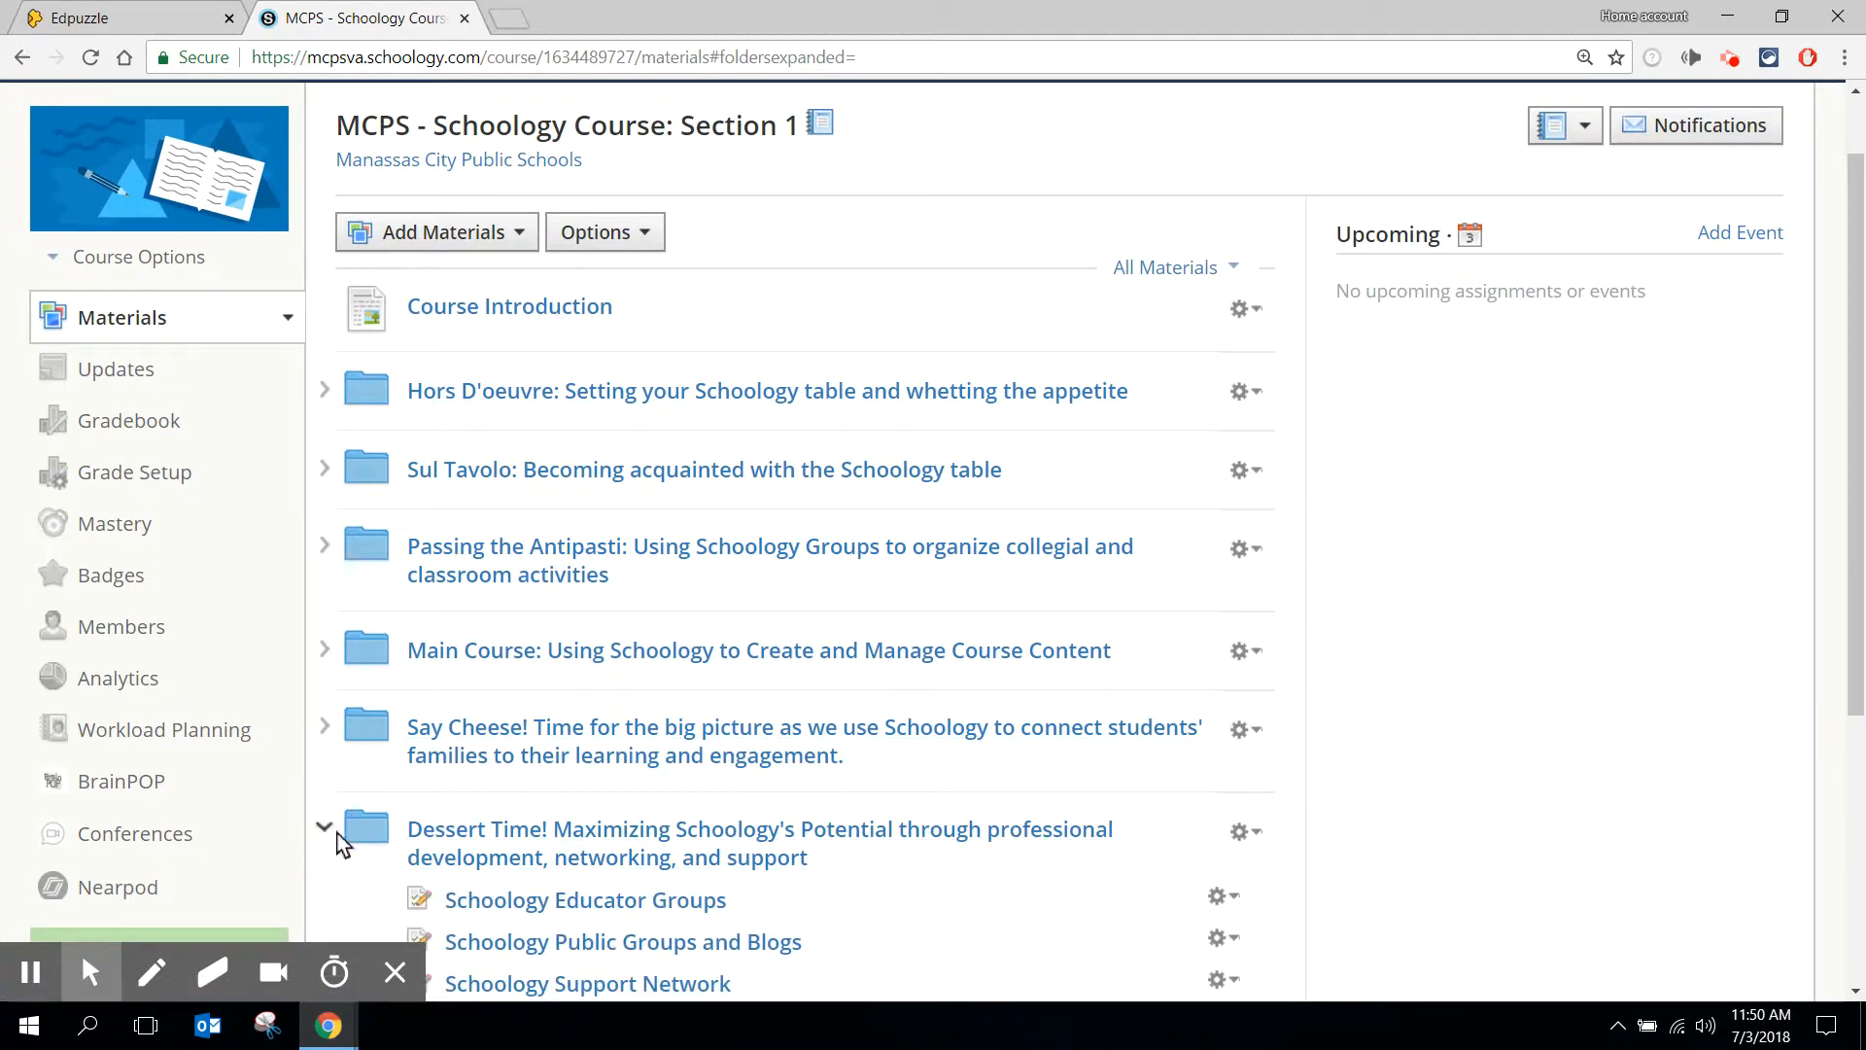
drag(1858, 383, 1822, 564)
click(714, 851)
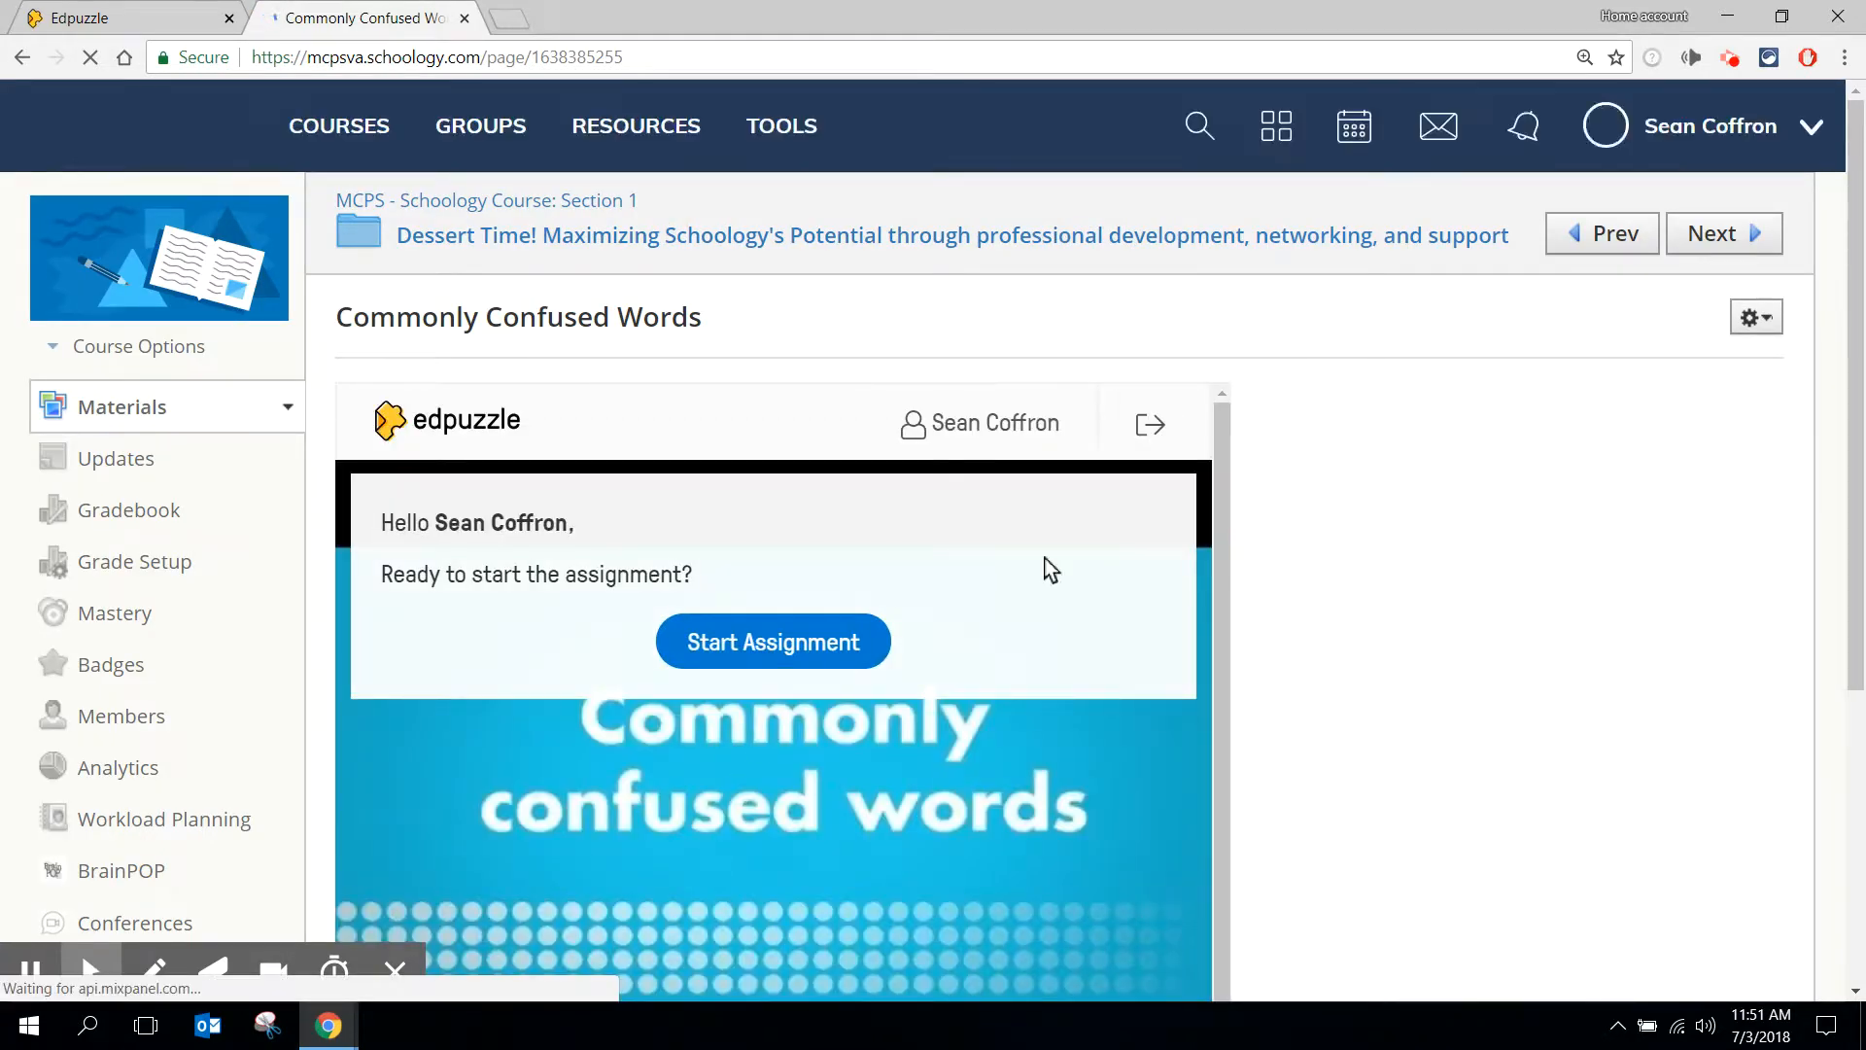
drag(1859, 388, 1827, 515)
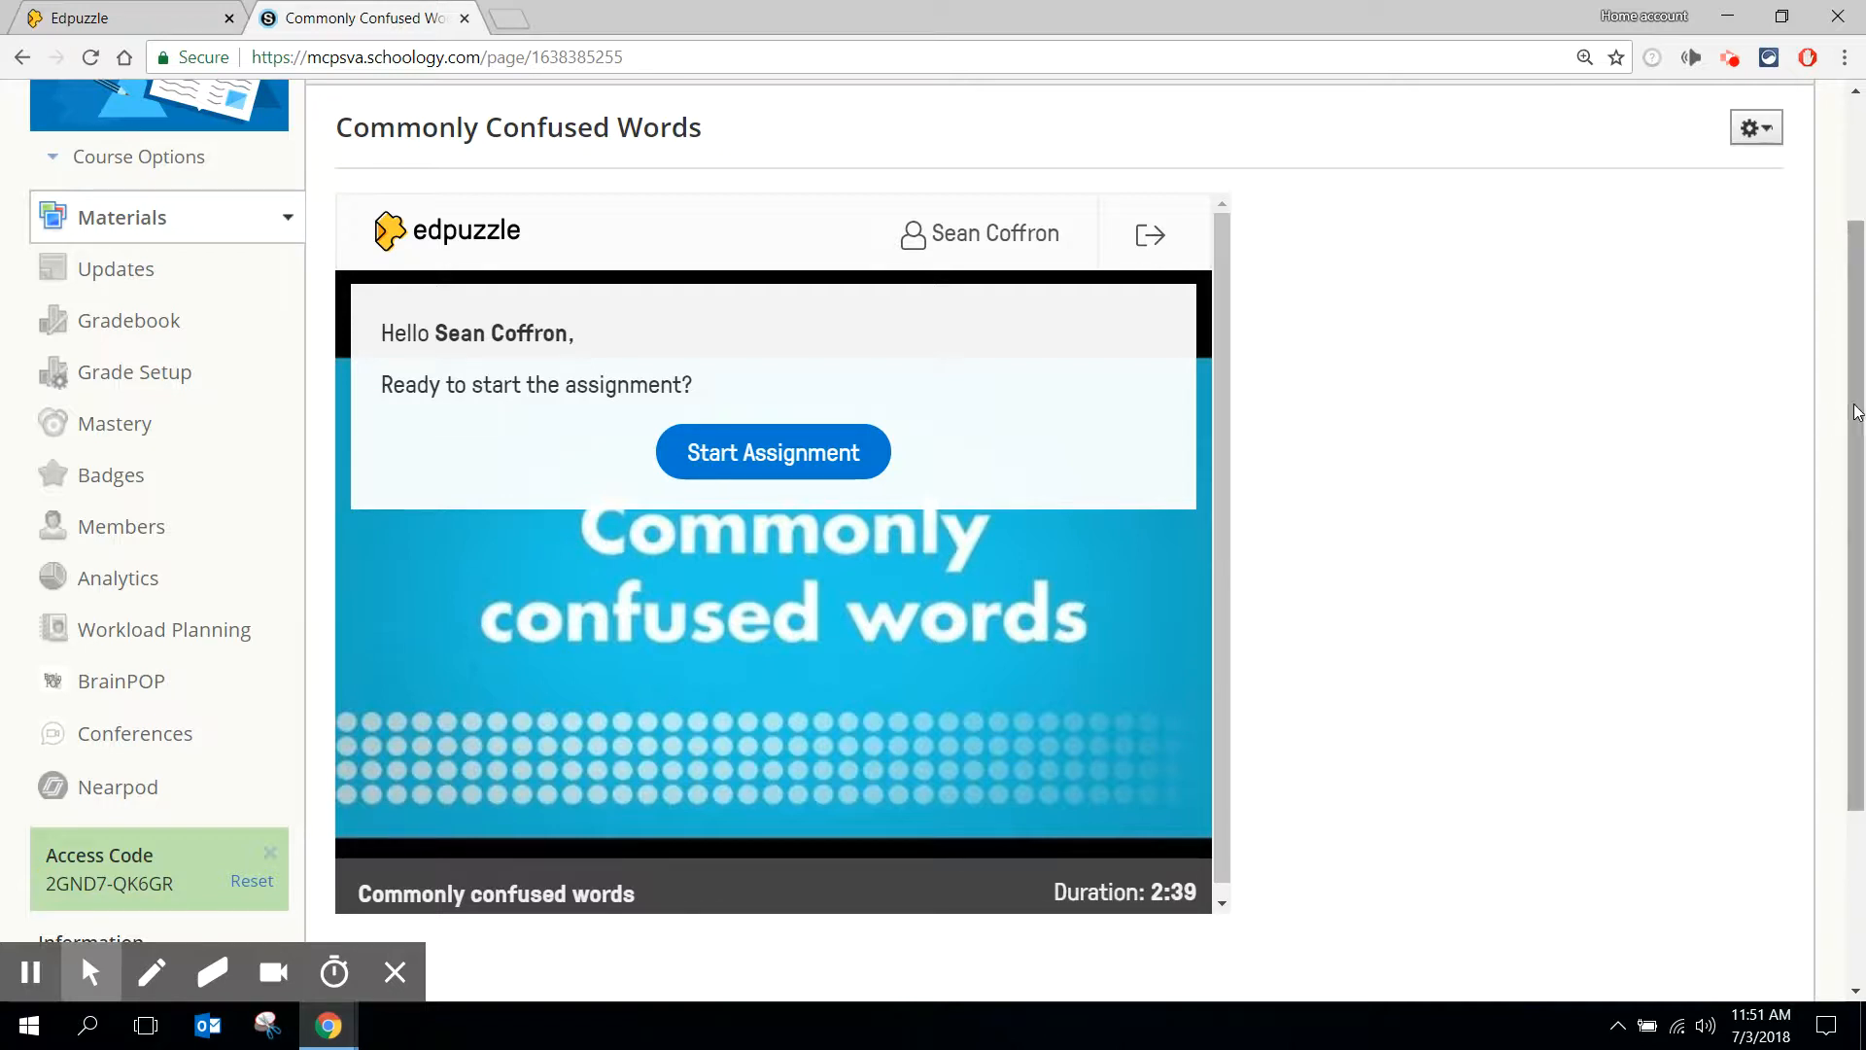
drag(1854, 404, 1856, 381)
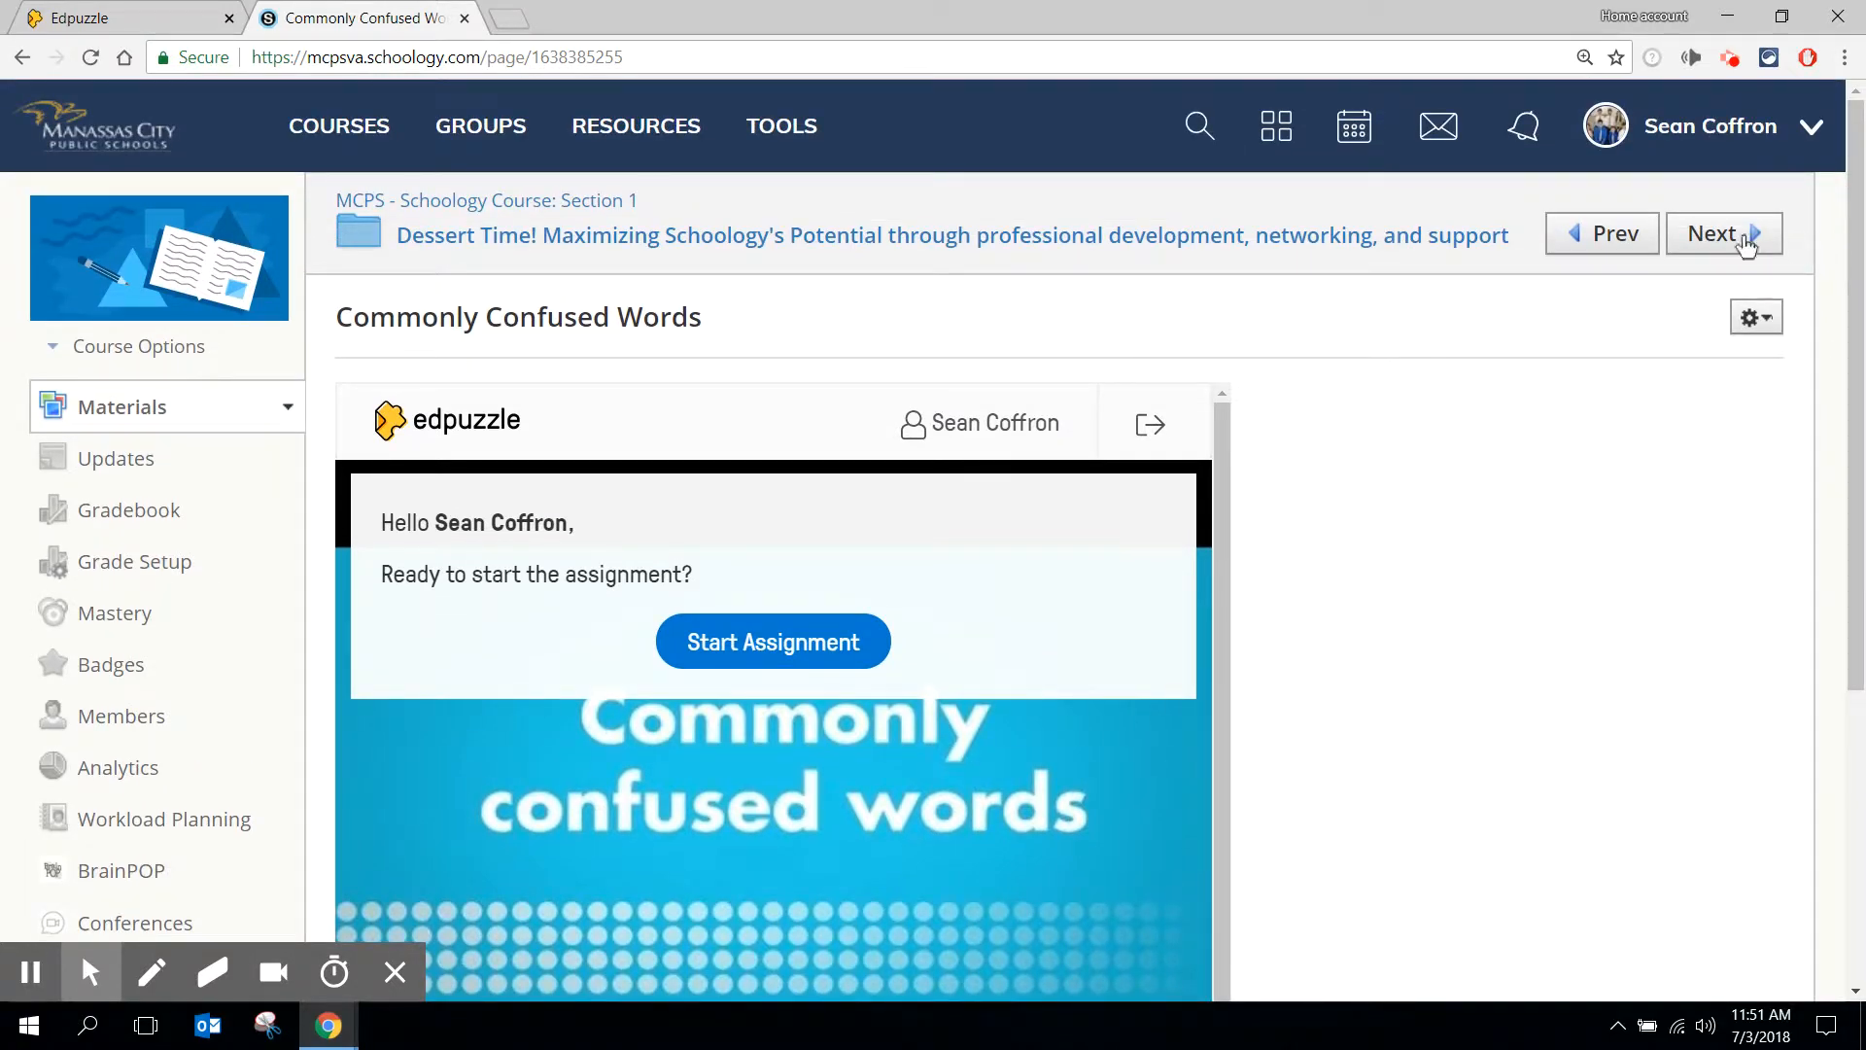
- Return to the course's main materials page and start adding a file, link or external tool
click(474, 199)
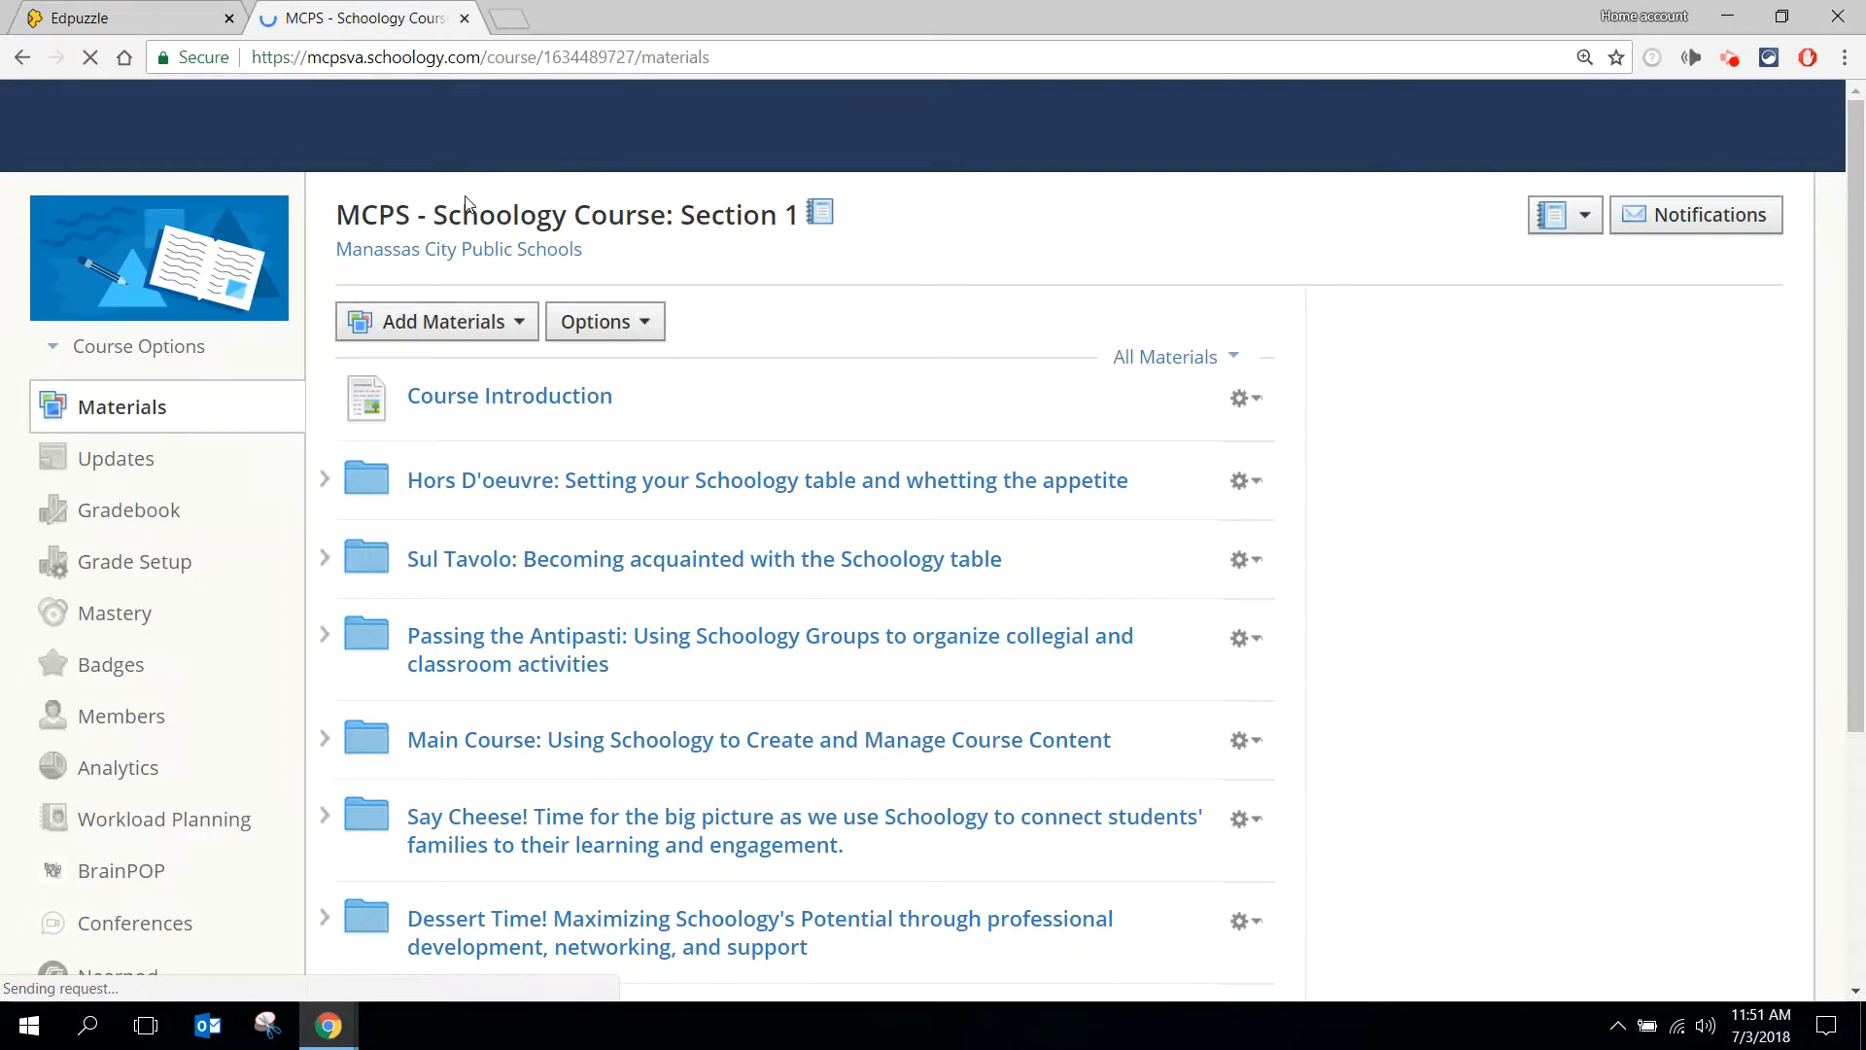
click(521, 325)
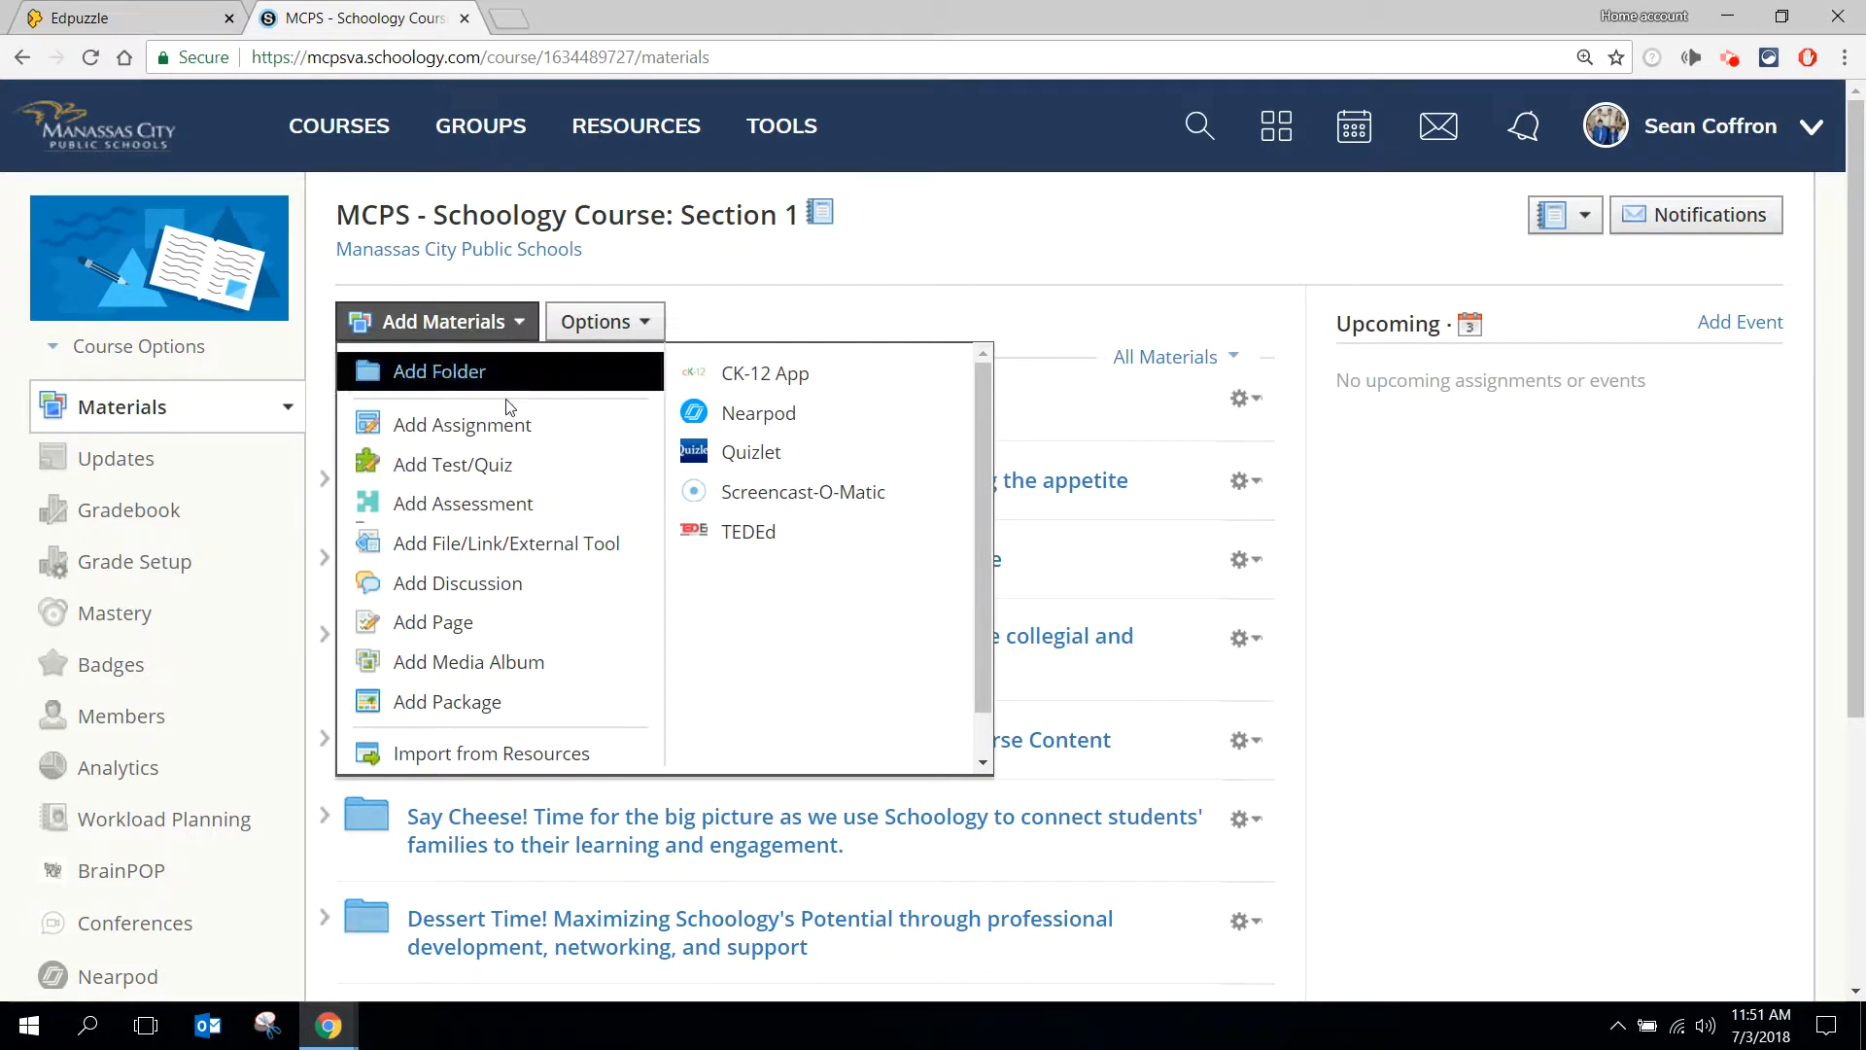
click(478, 555)
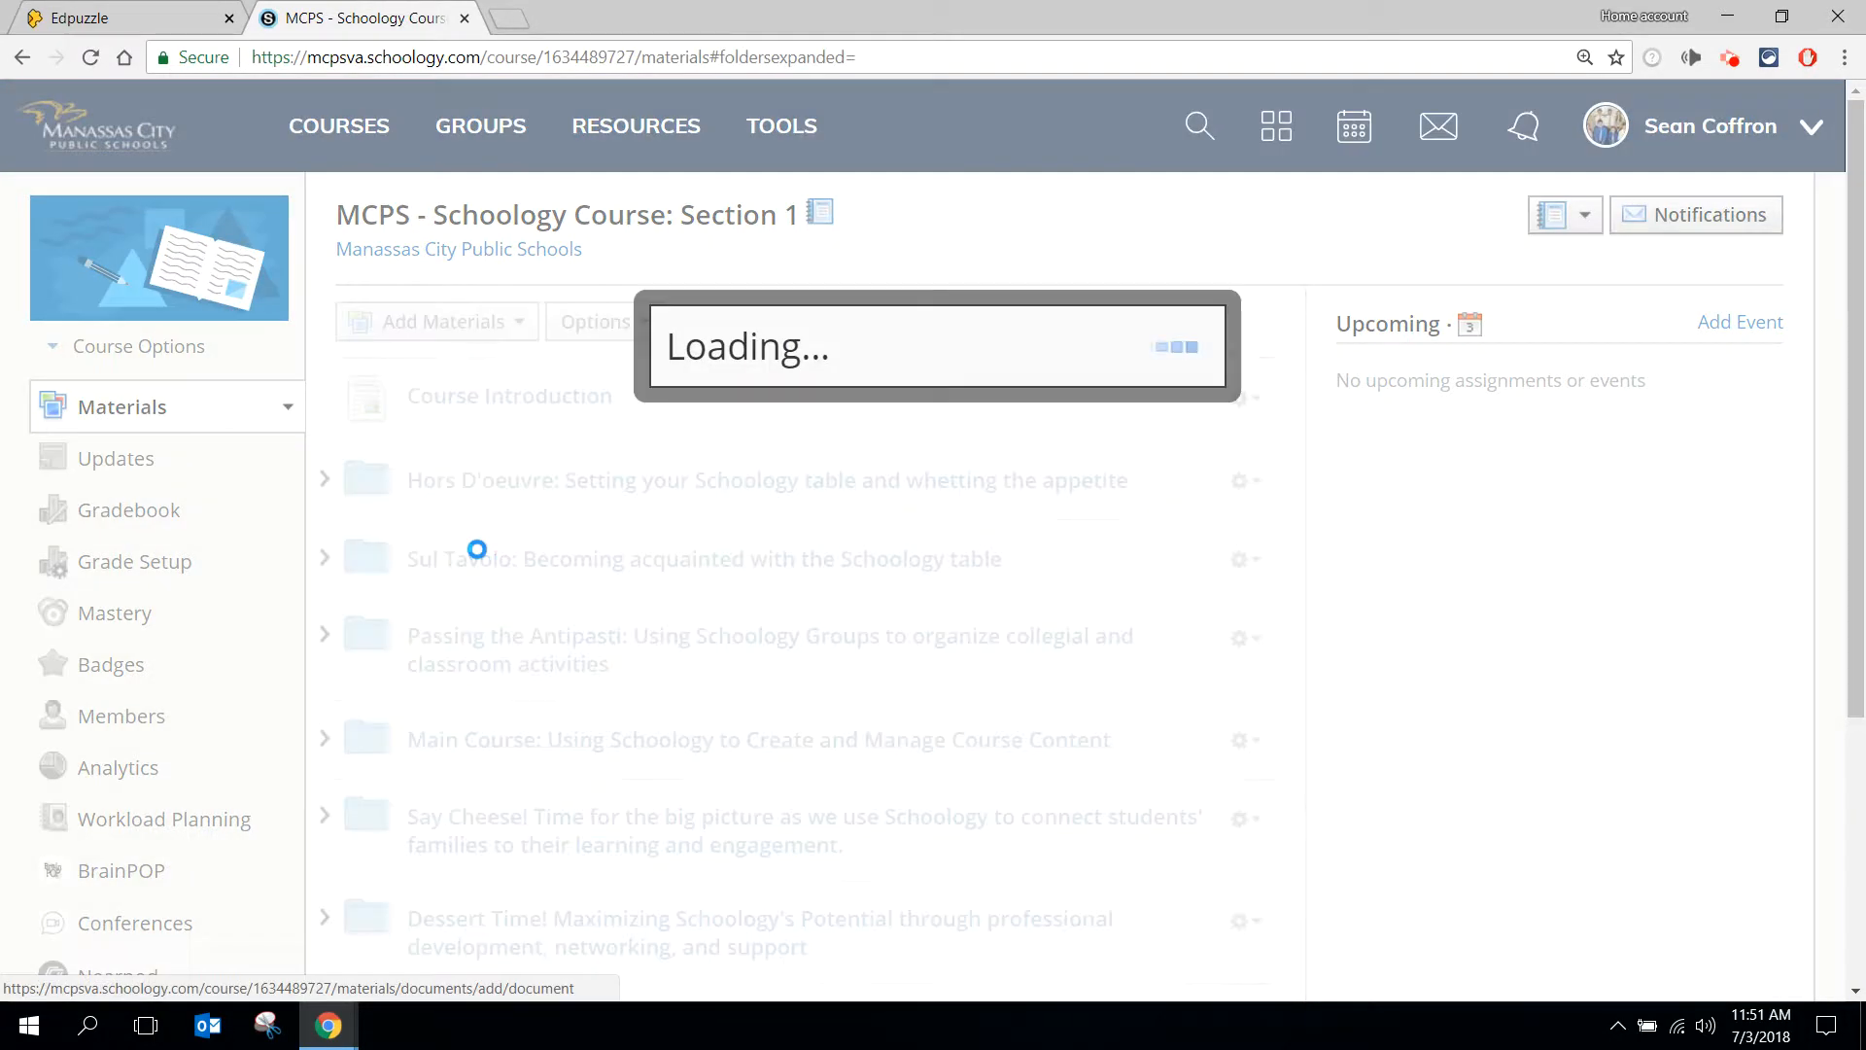
- Switch to Edpuzzle and copy the direct link to the Commonly confused words assignment
click(57, 9)
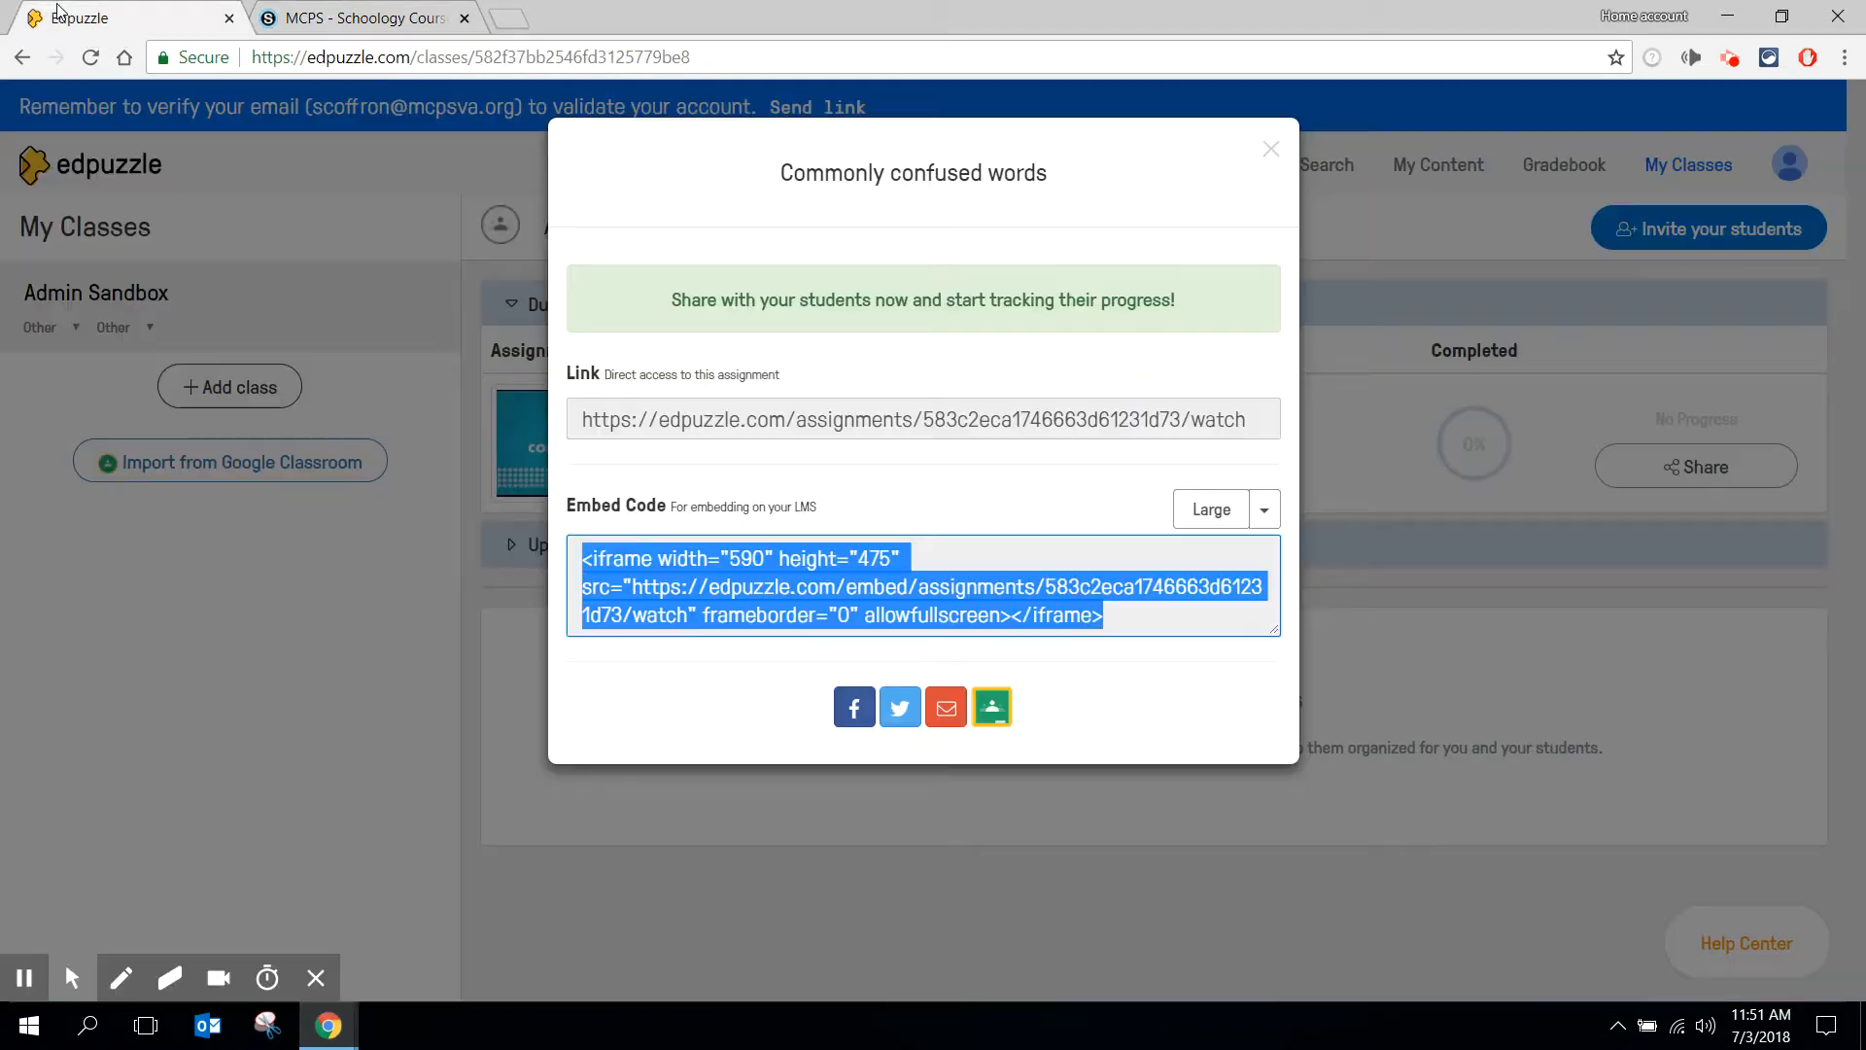
click(799, 424)
key(ctrl+c)
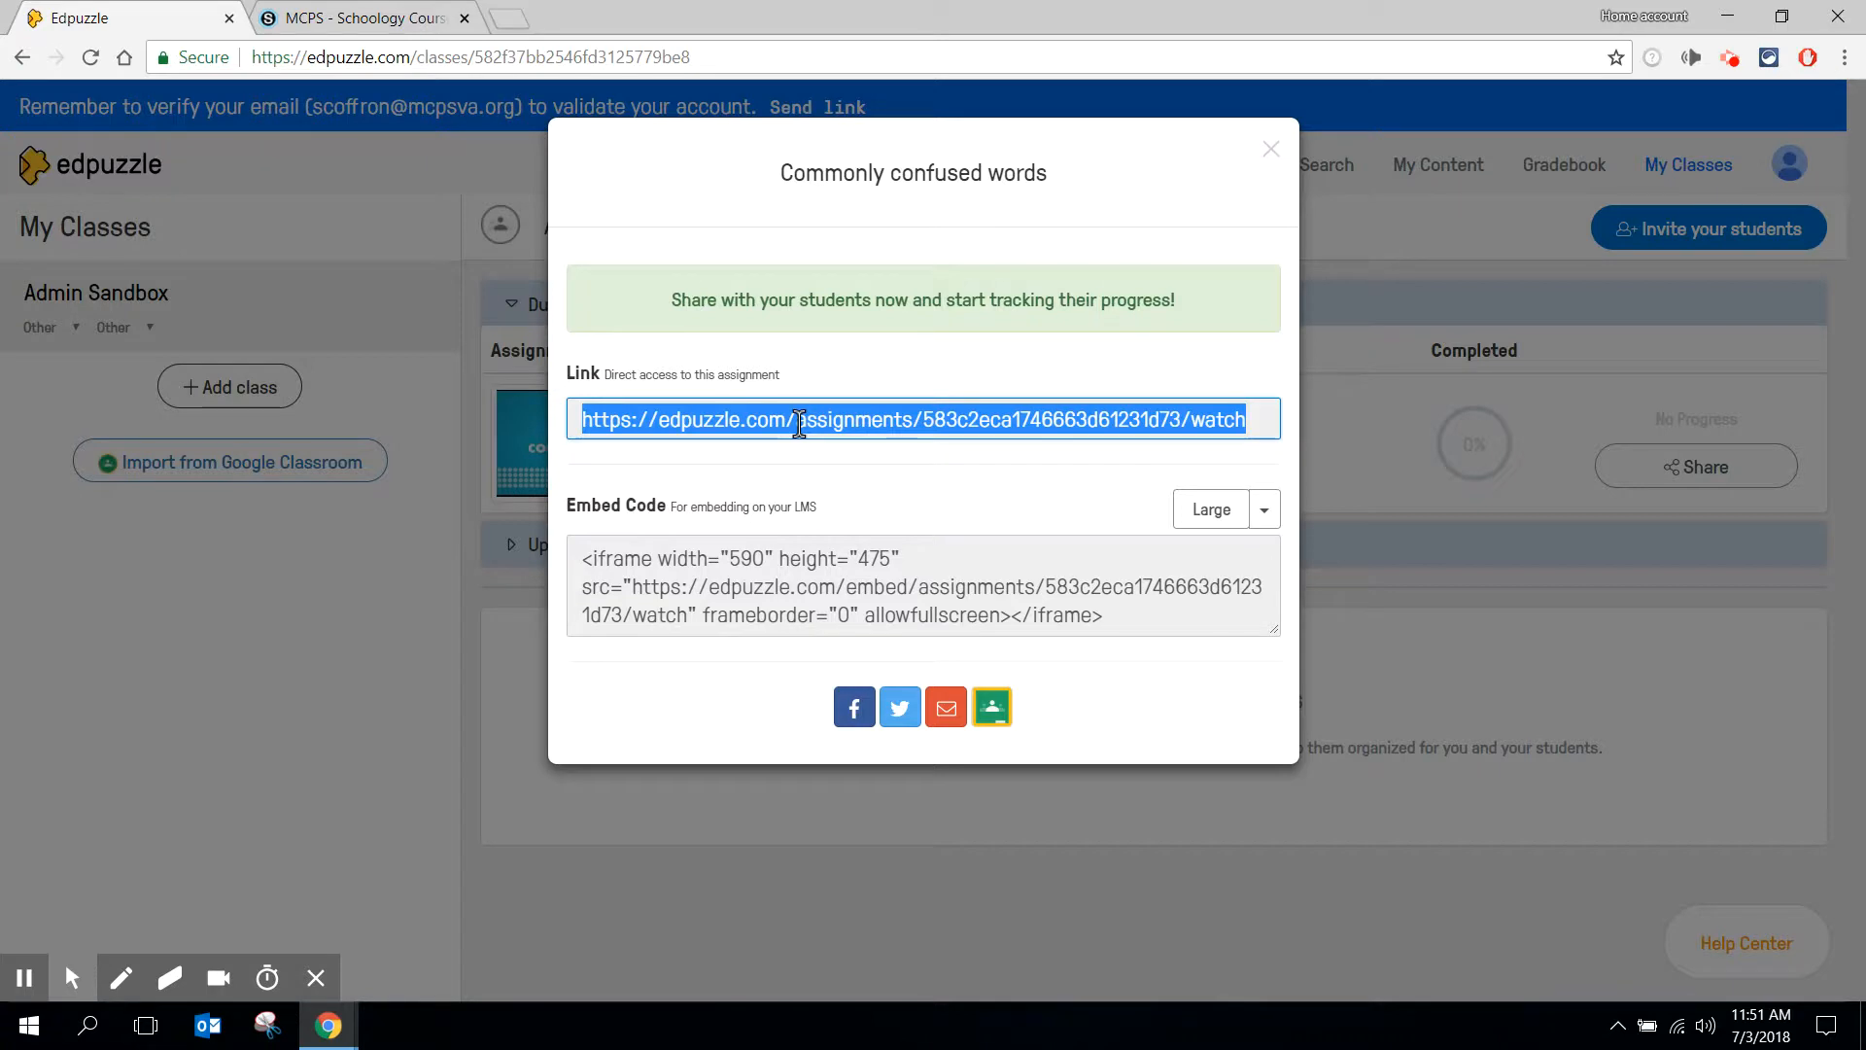
right_click(799, 426)
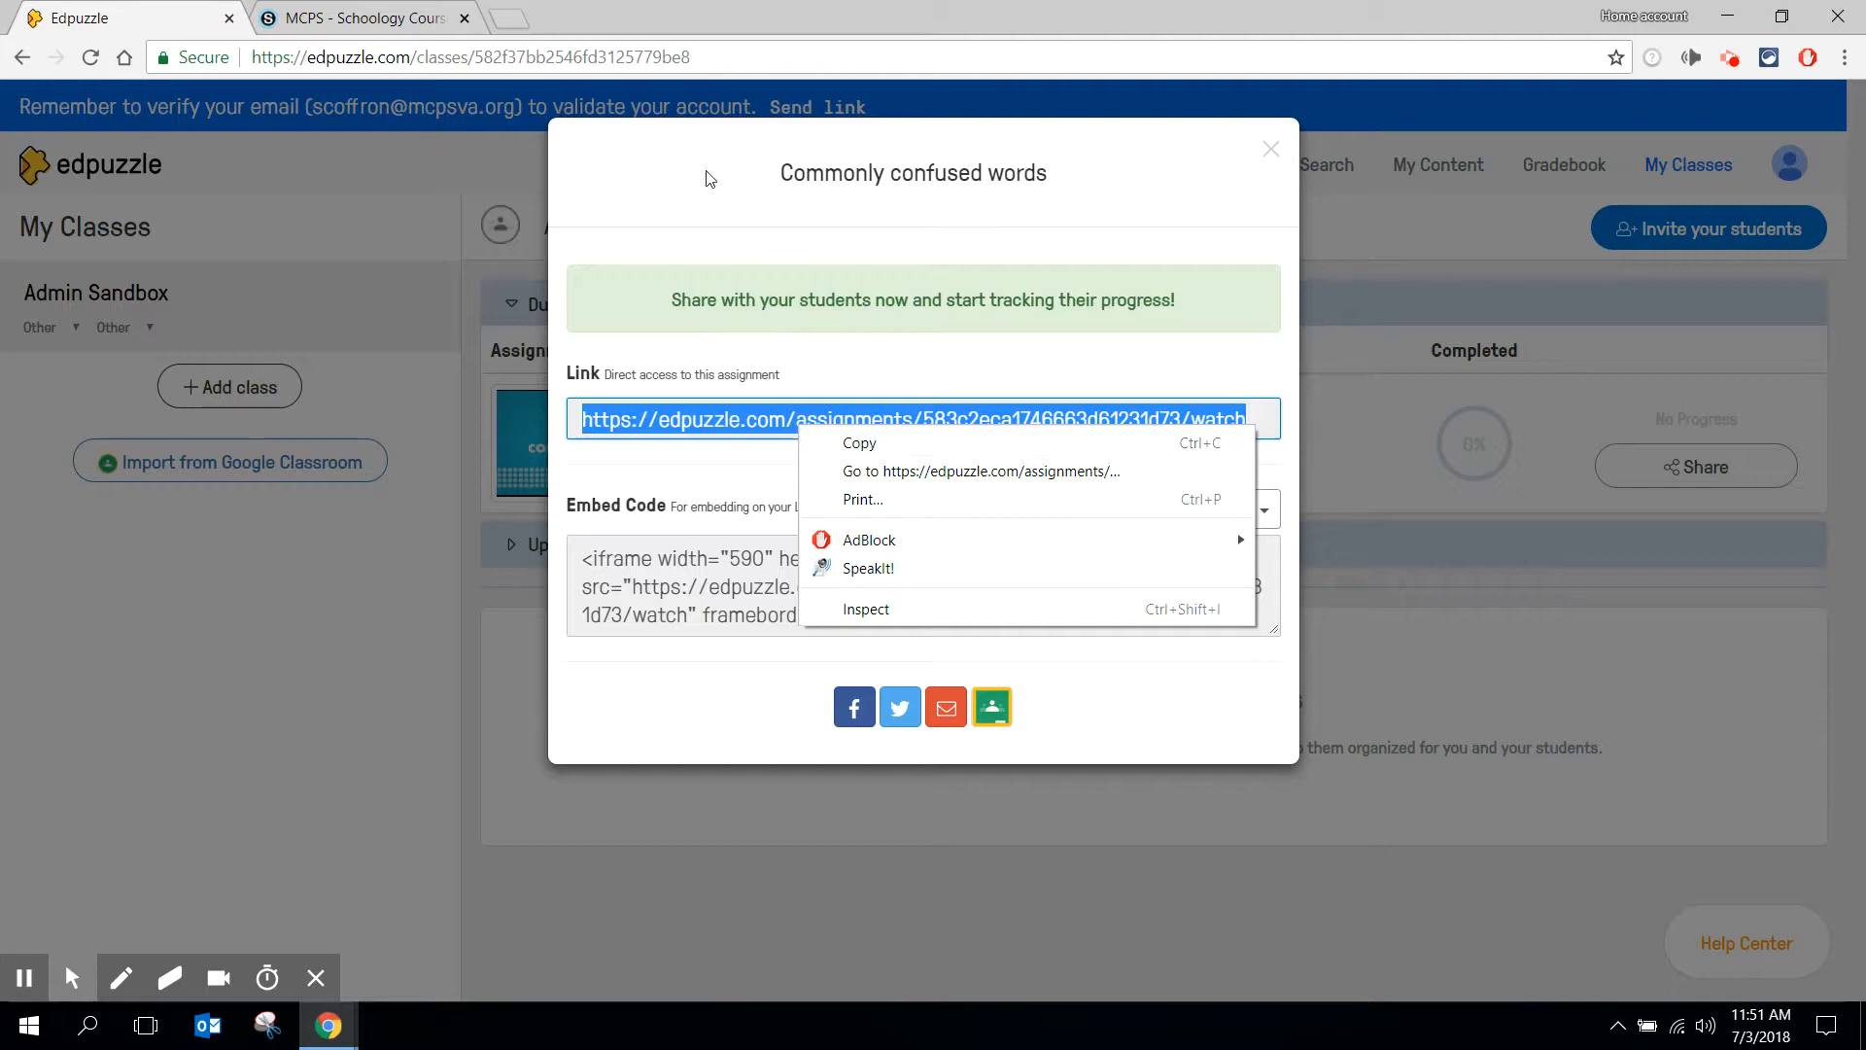
- Switch to Schoology and add the copied Edpuzzle assignment URL as a course link titled "Commonly Confused Words"
click(297, 15)
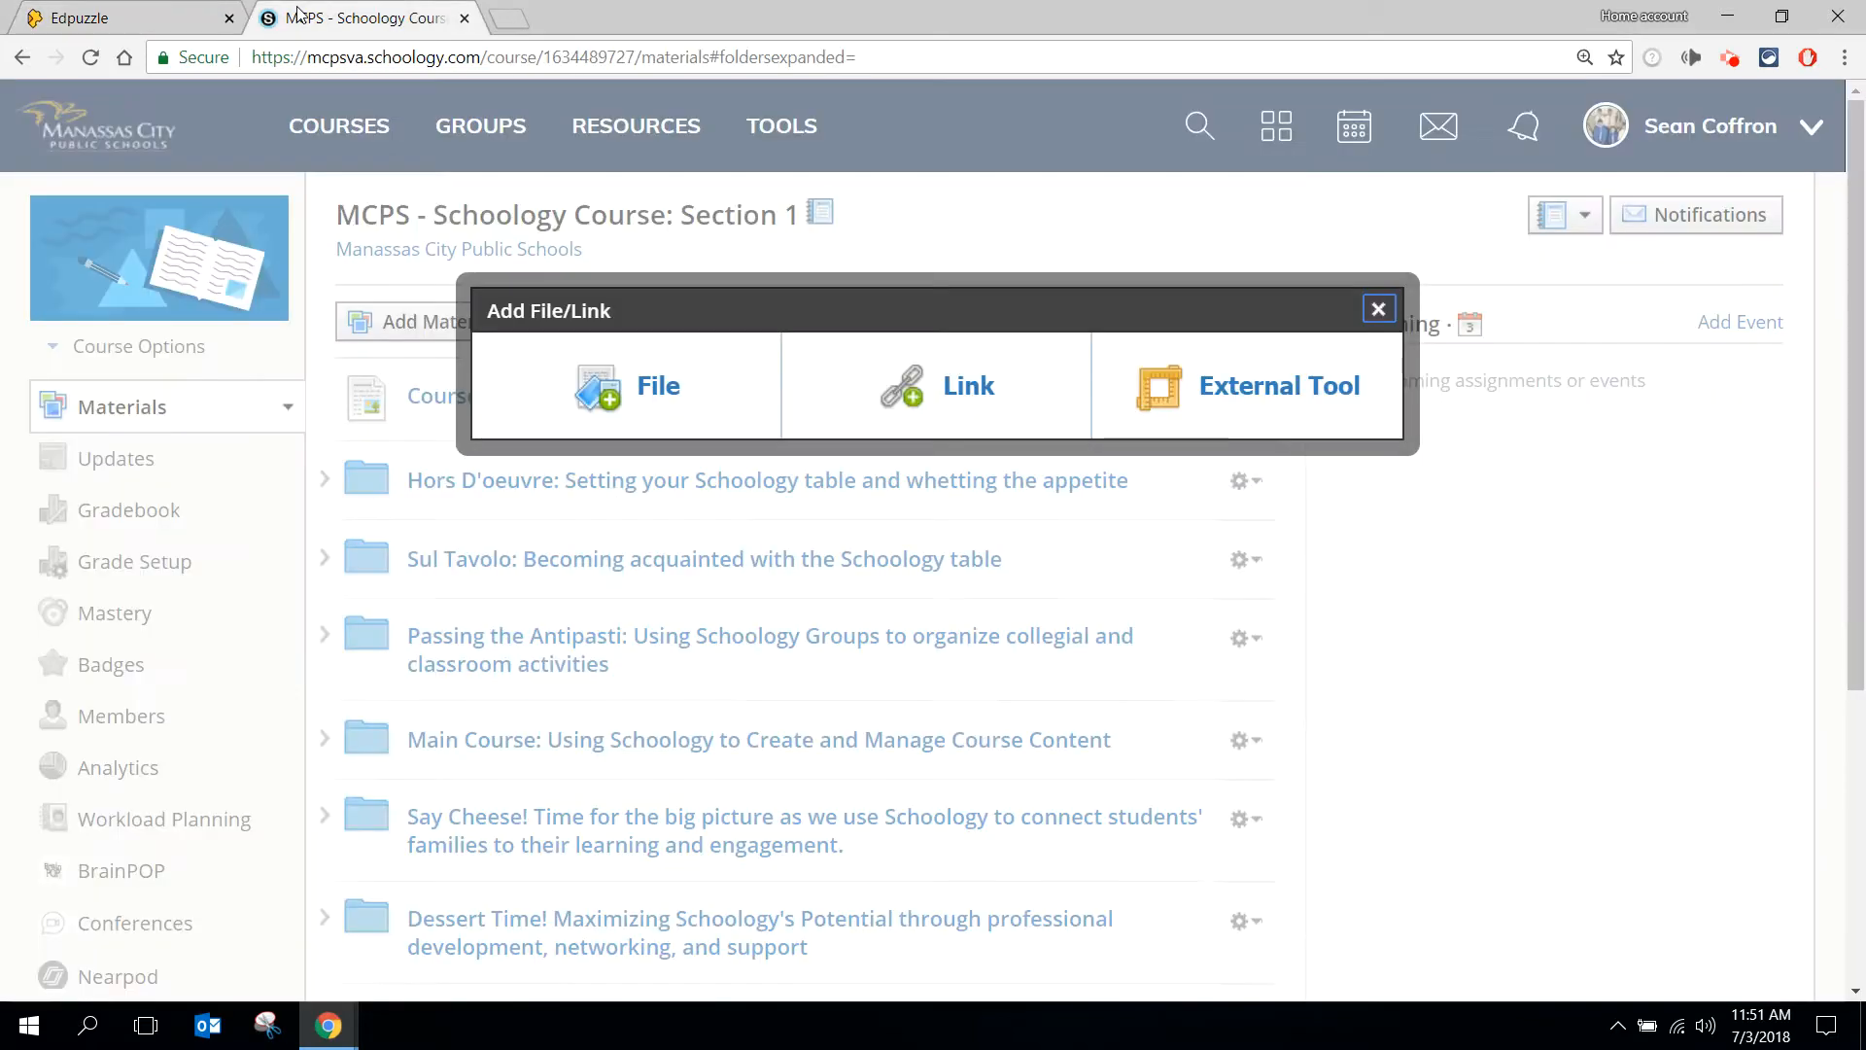
click(939, 403)
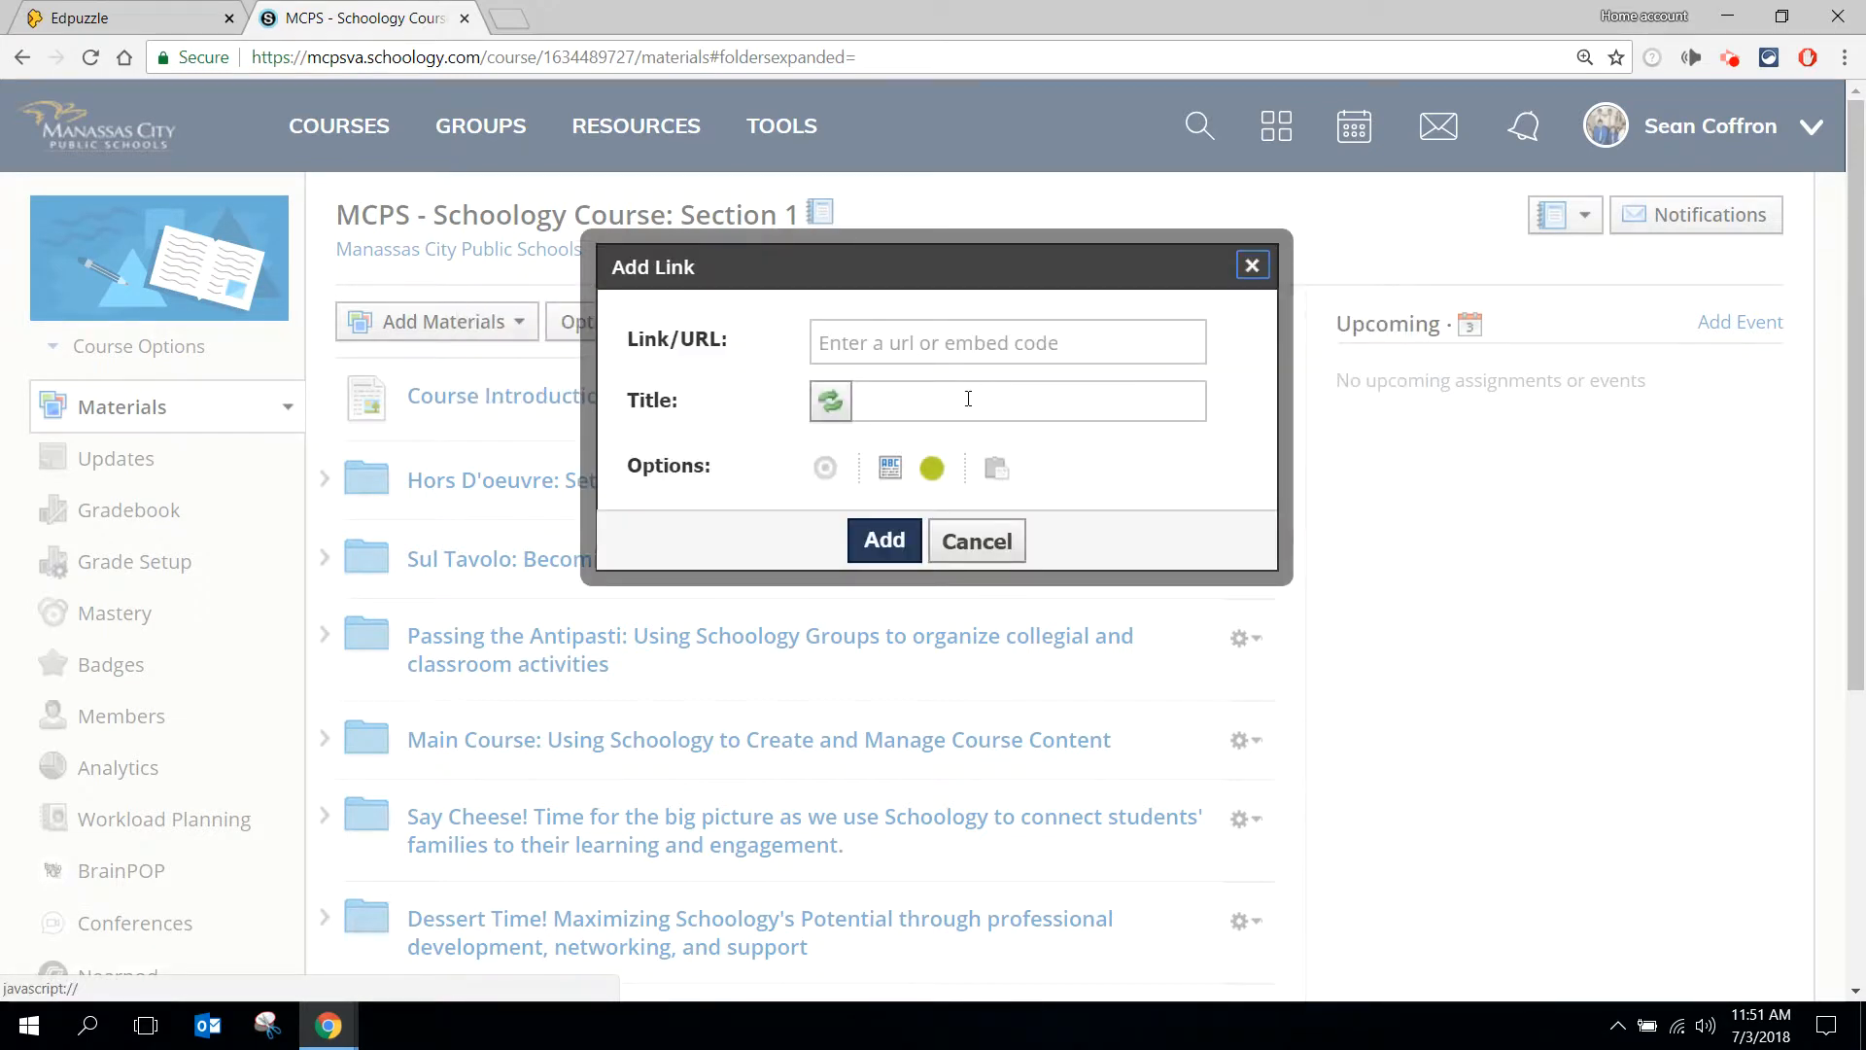
click(977, 349)
key(ctrl+v)
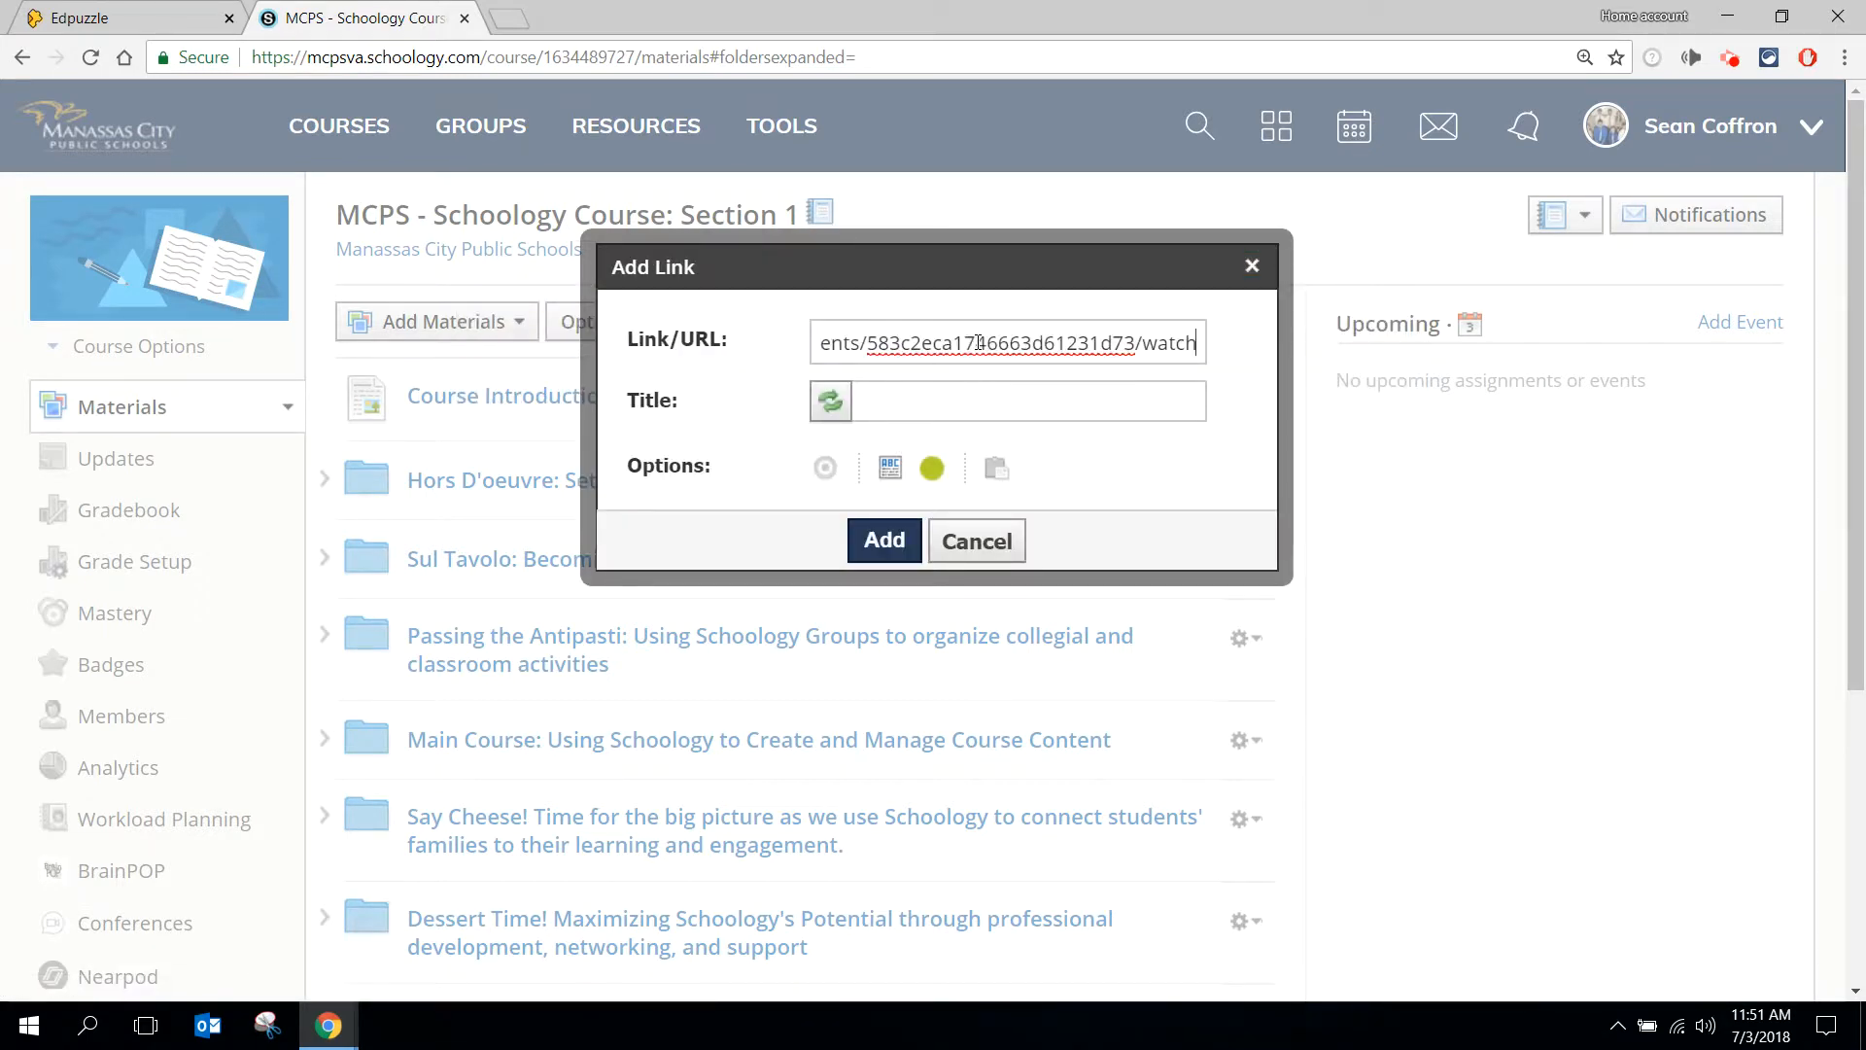
click(972, 411)
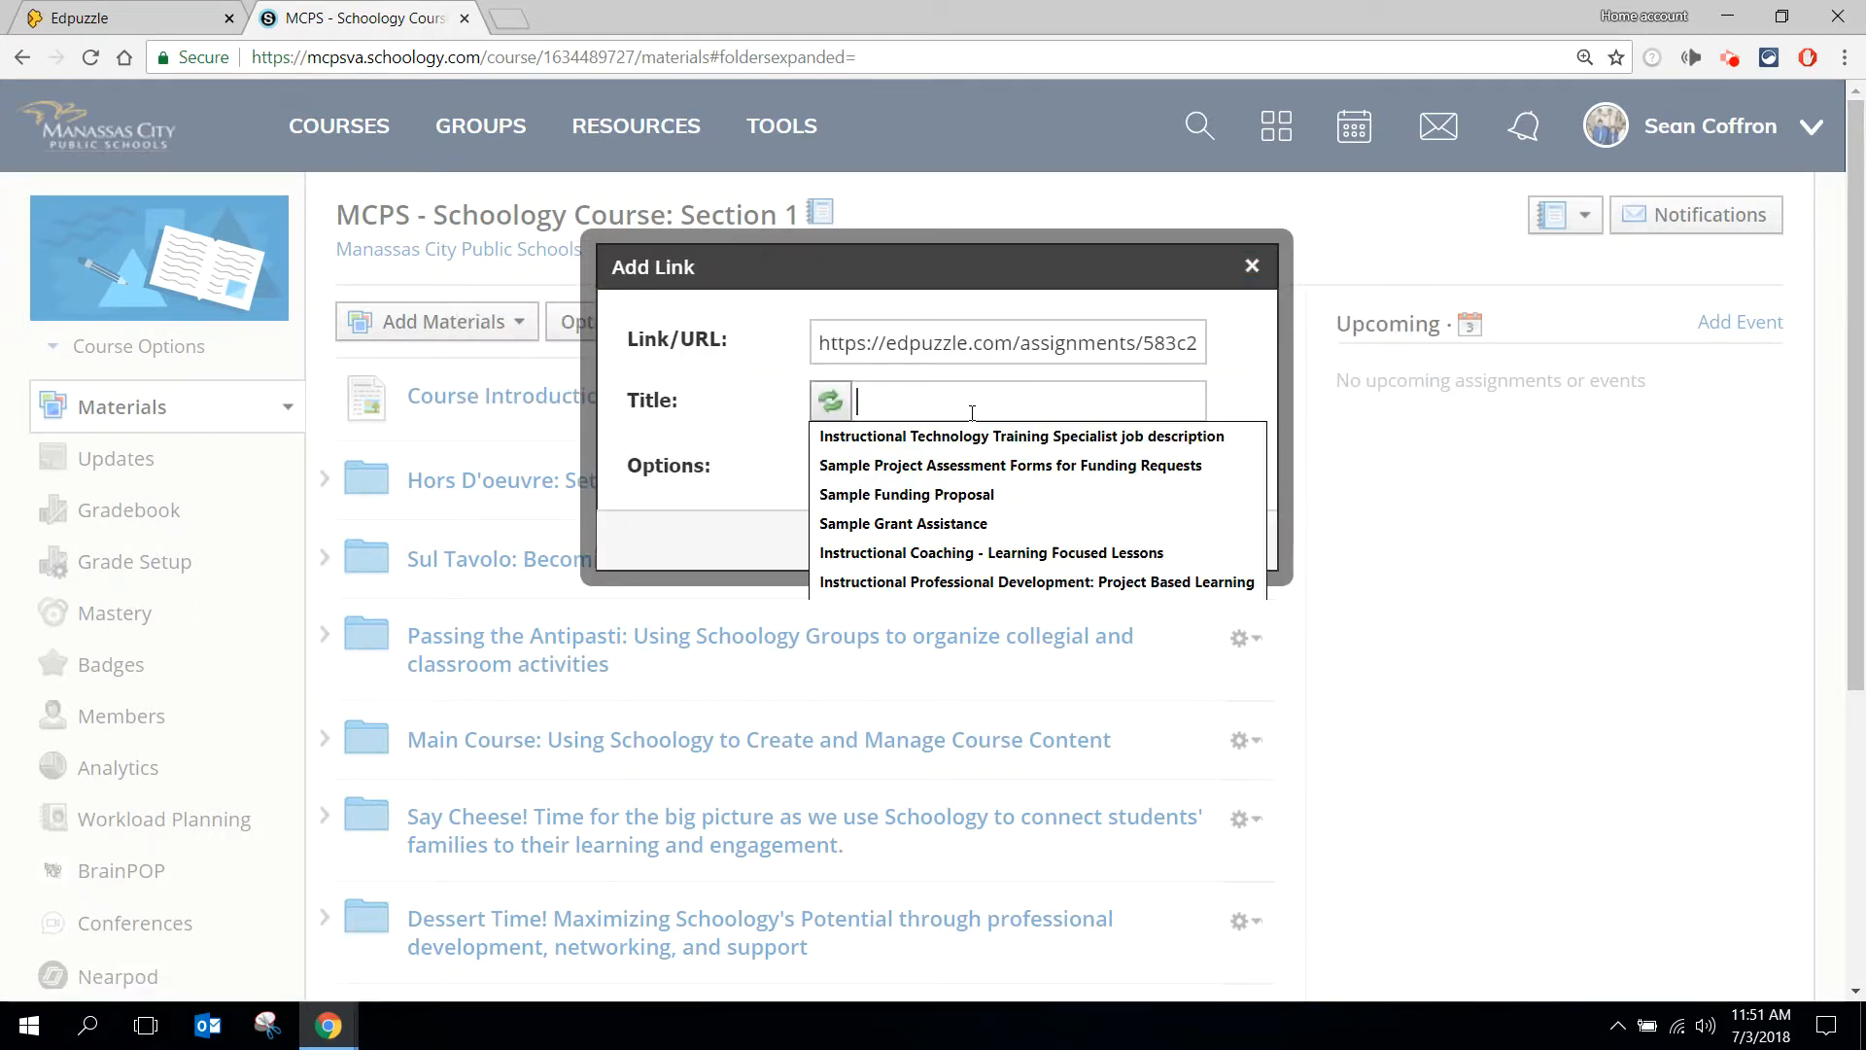
text(Commonly )
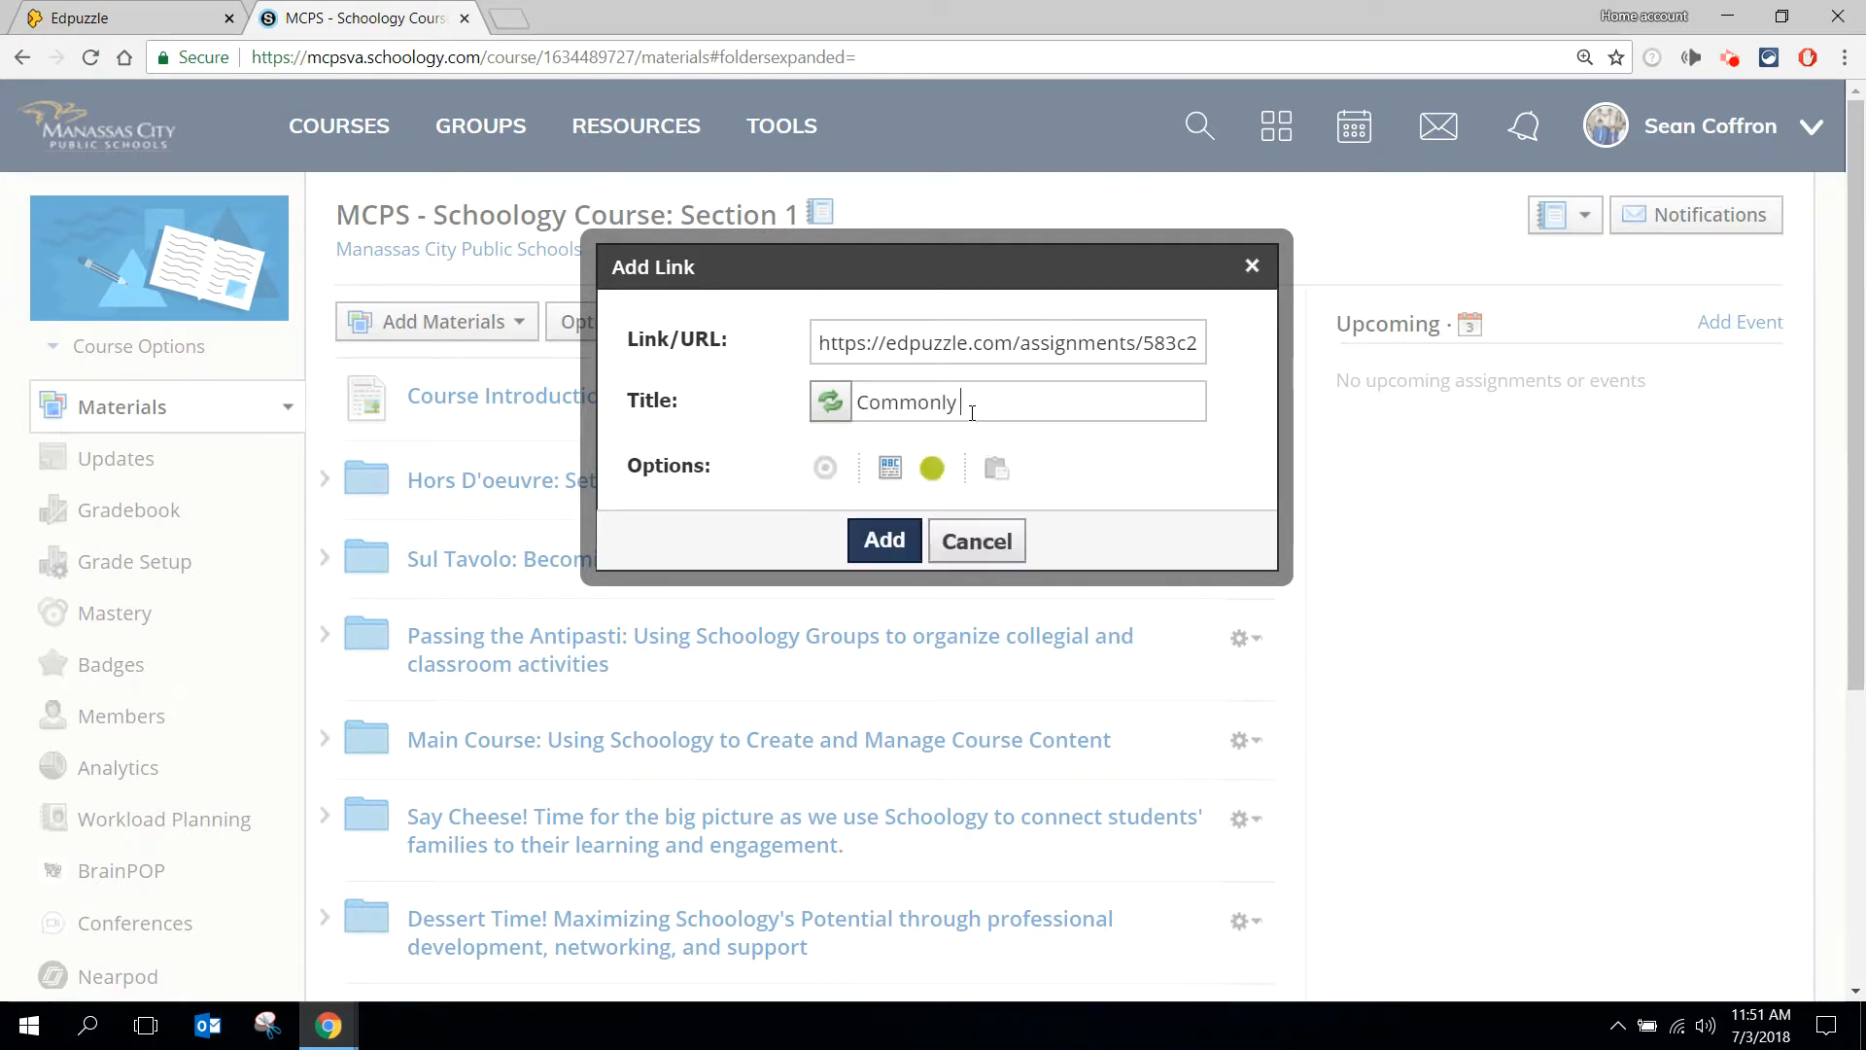
text(Confused Words)
click(884, 540)
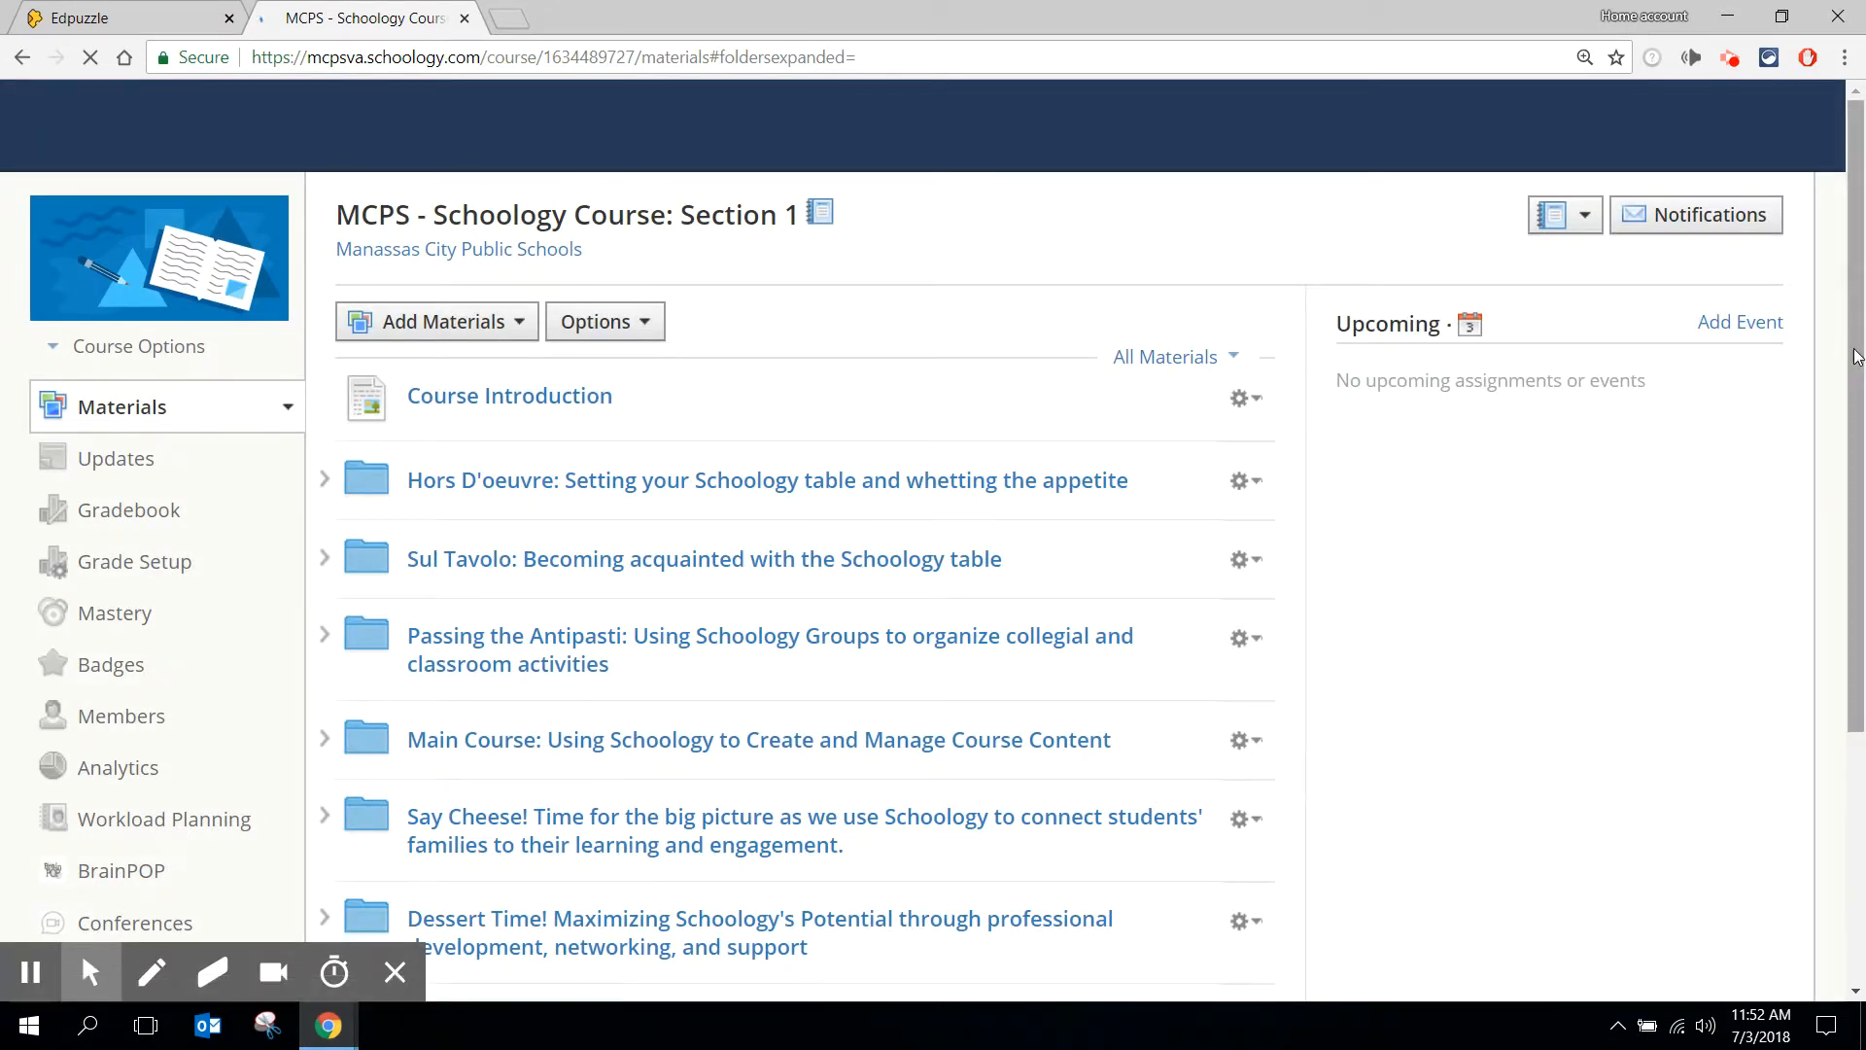
- Move the Commonly Confused Words link into the folder "Dessert Time! Maximizing Schoology's Potential through professional development, networking, and support"
scroll(1832, 624, down, 4)
click(1248, 710)
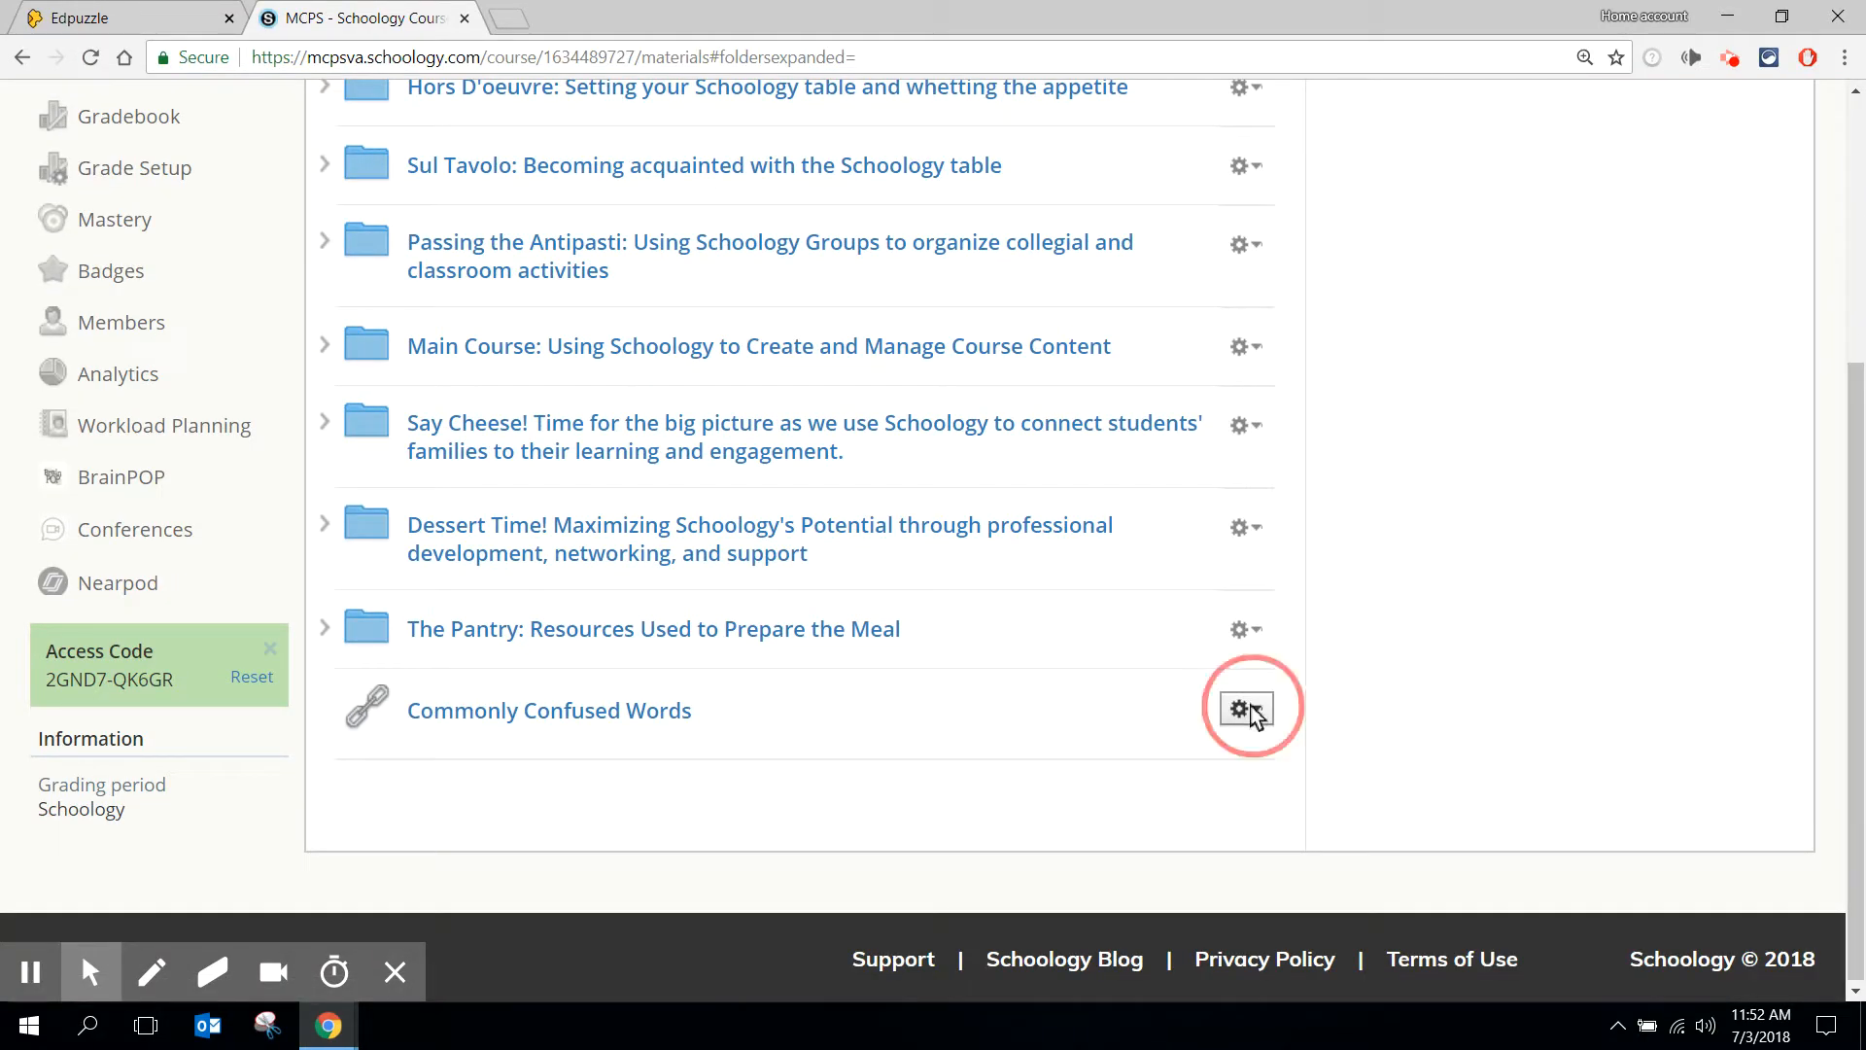
click(1290, 837)
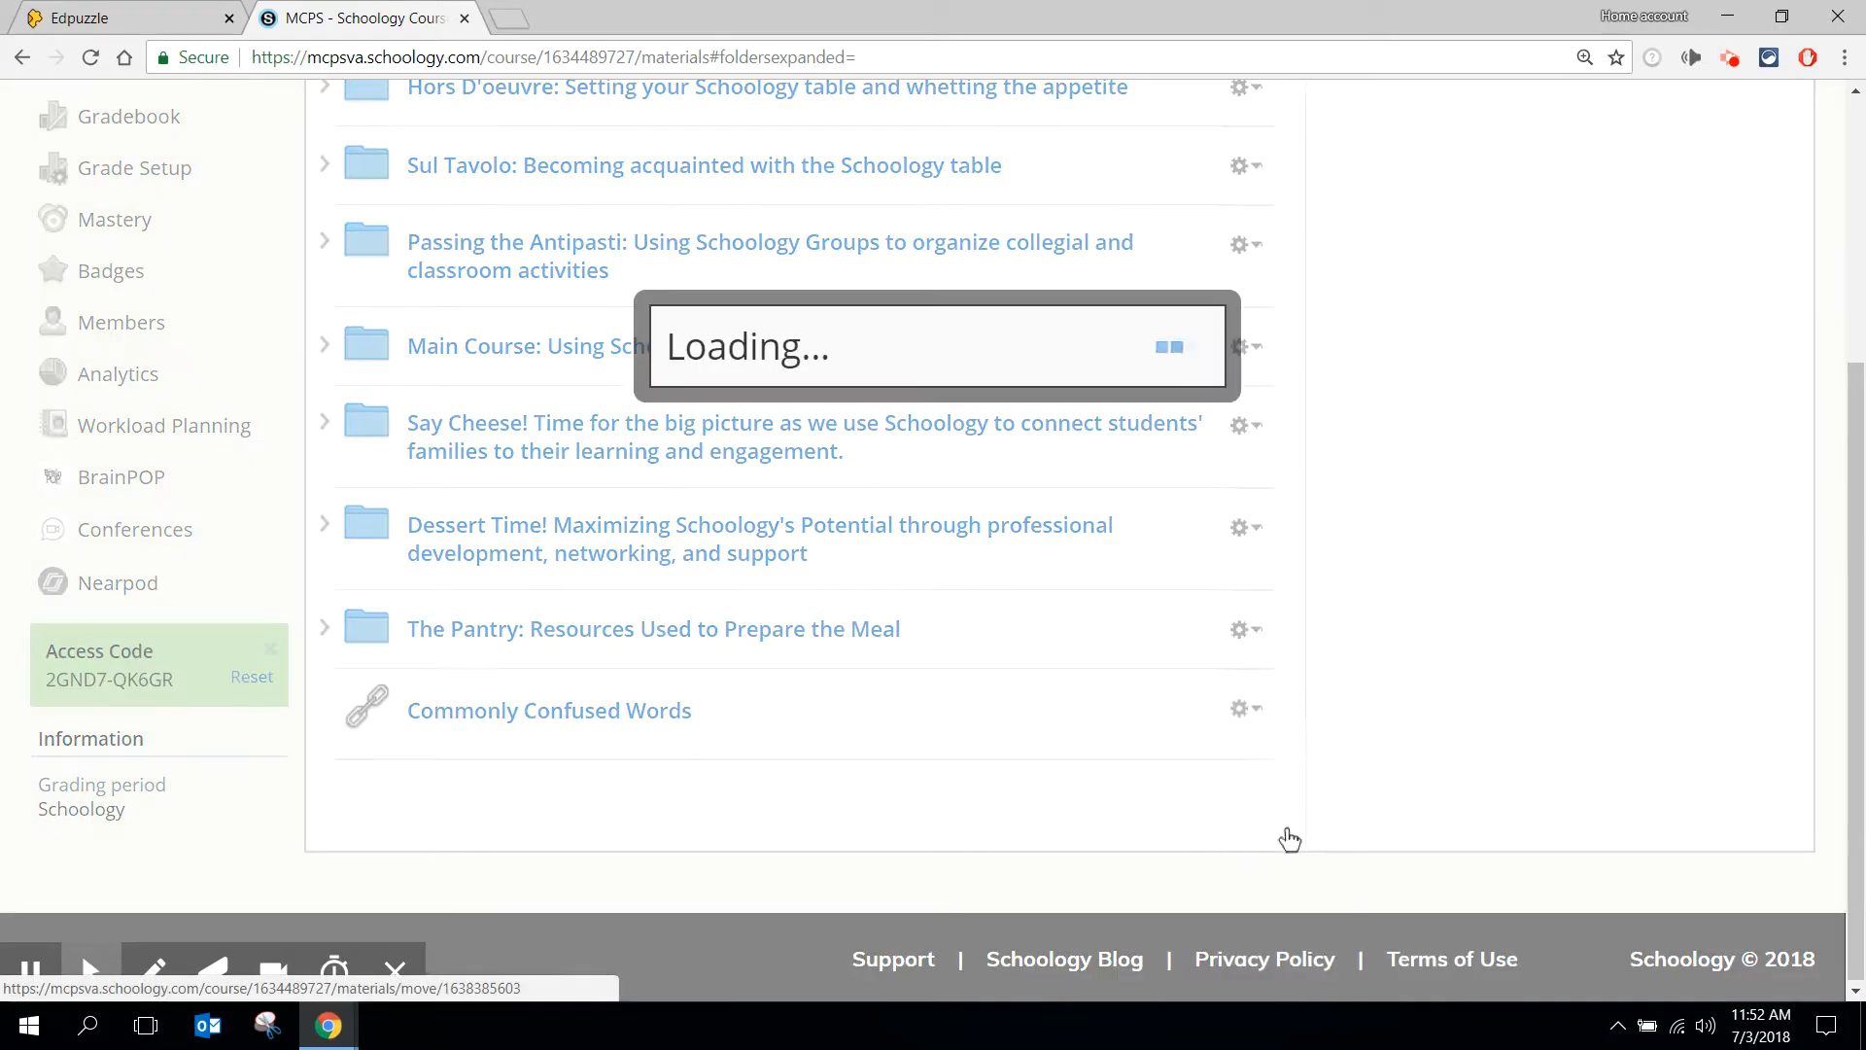
click(855, 368)
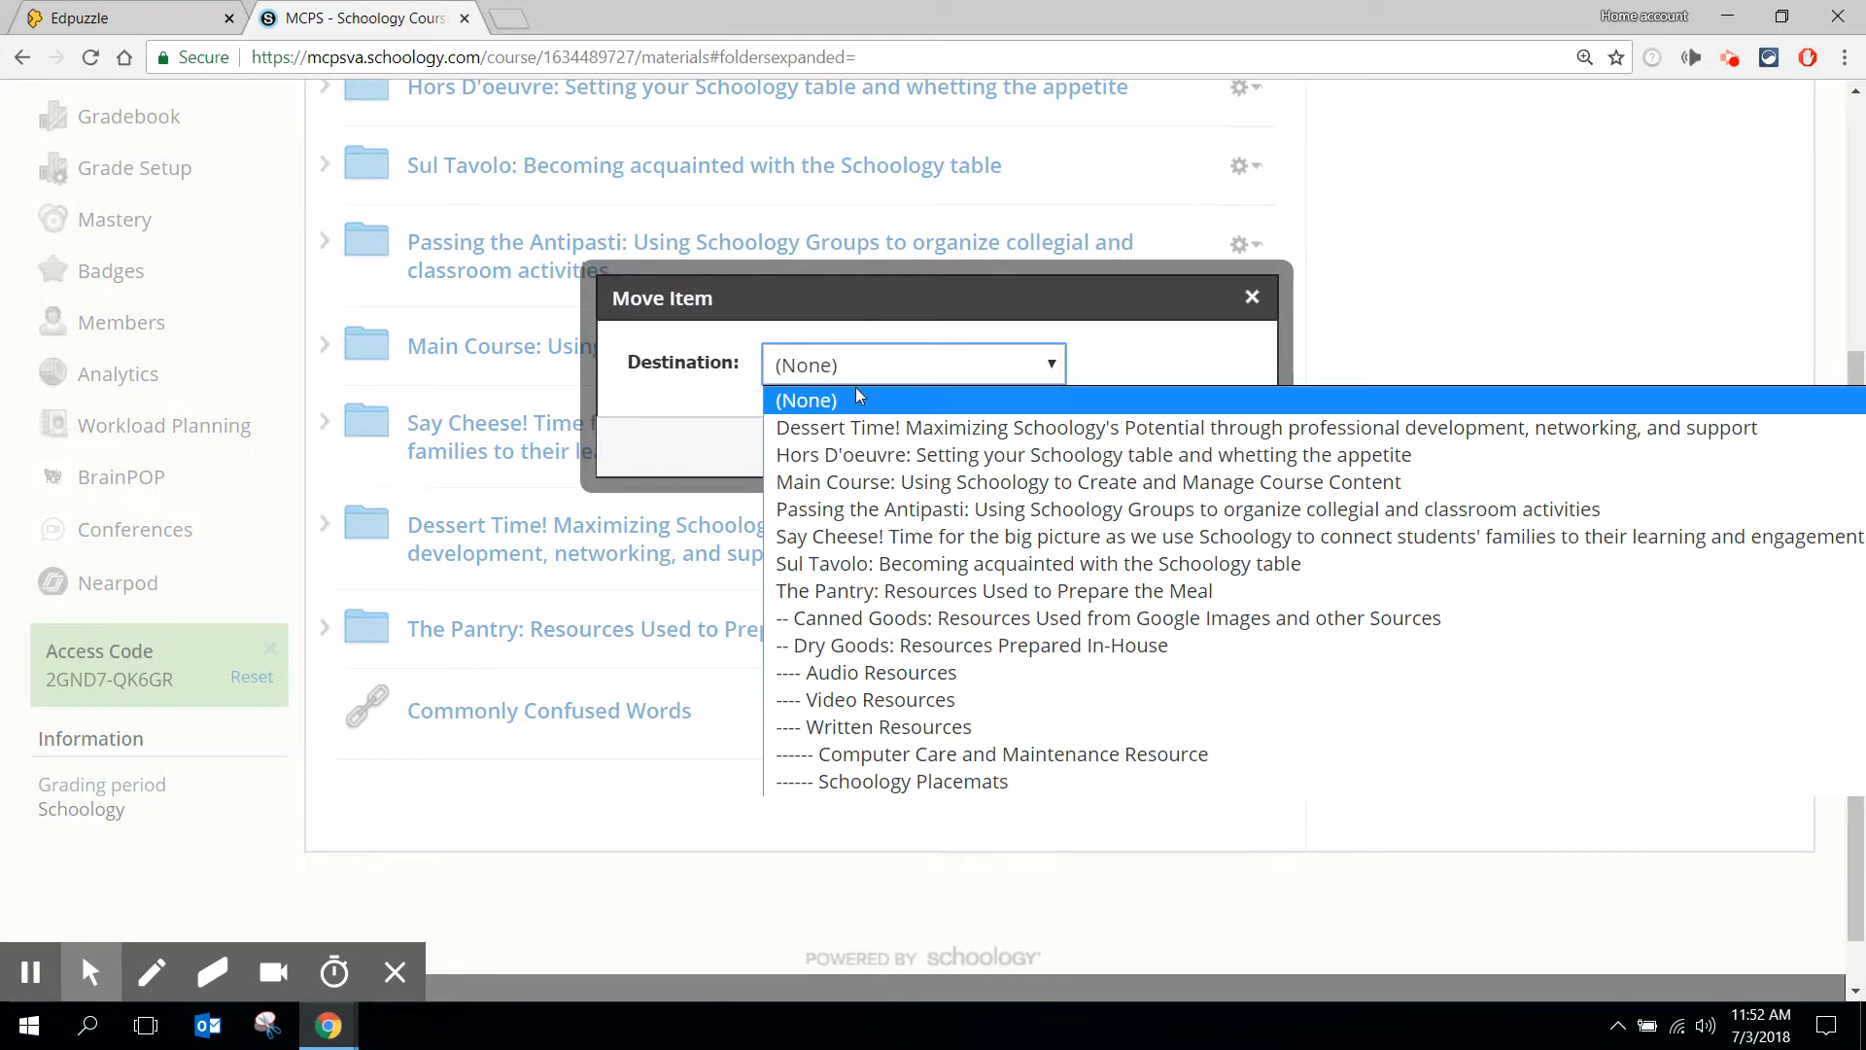
click(873, 427)
click(881, 446)
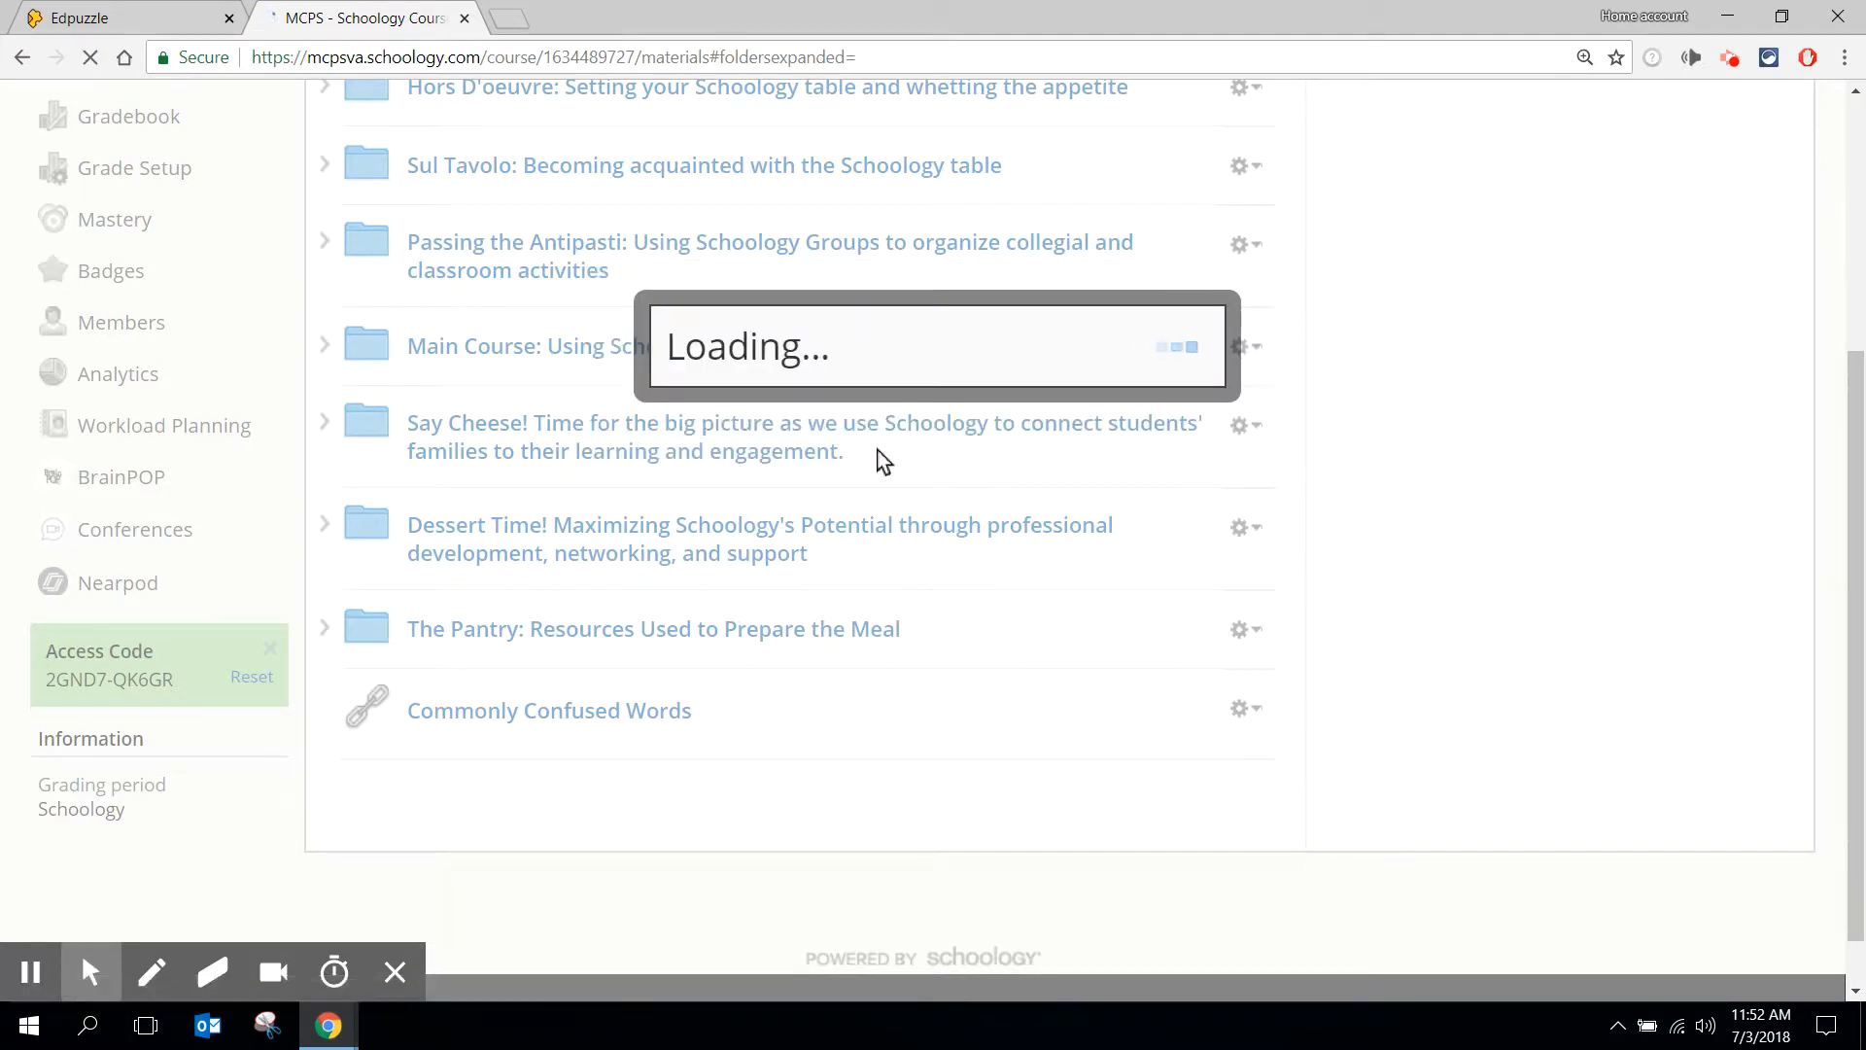
- Open the Commonly Confused Words link from the Dessert Time! folder, check the assignment in its own browser tab, and close that tab
scroll(880, 461, down, 4)
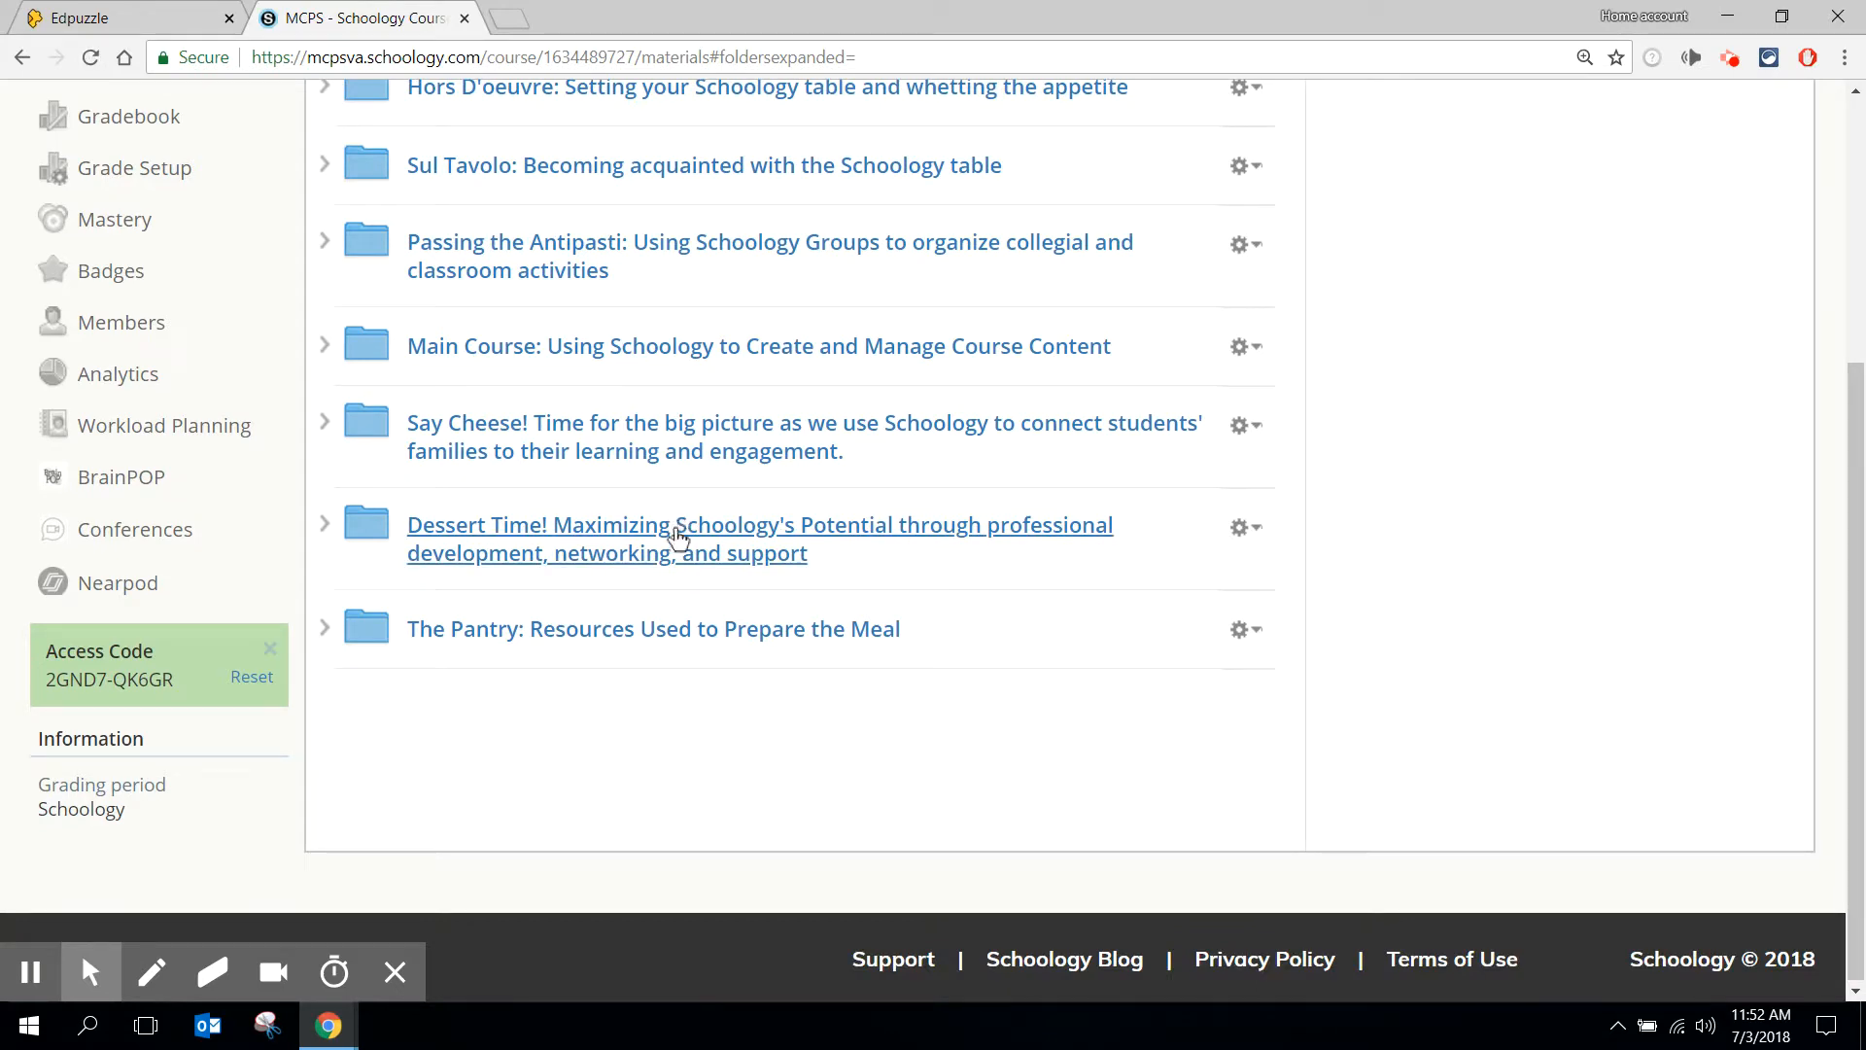
click(679, 544)
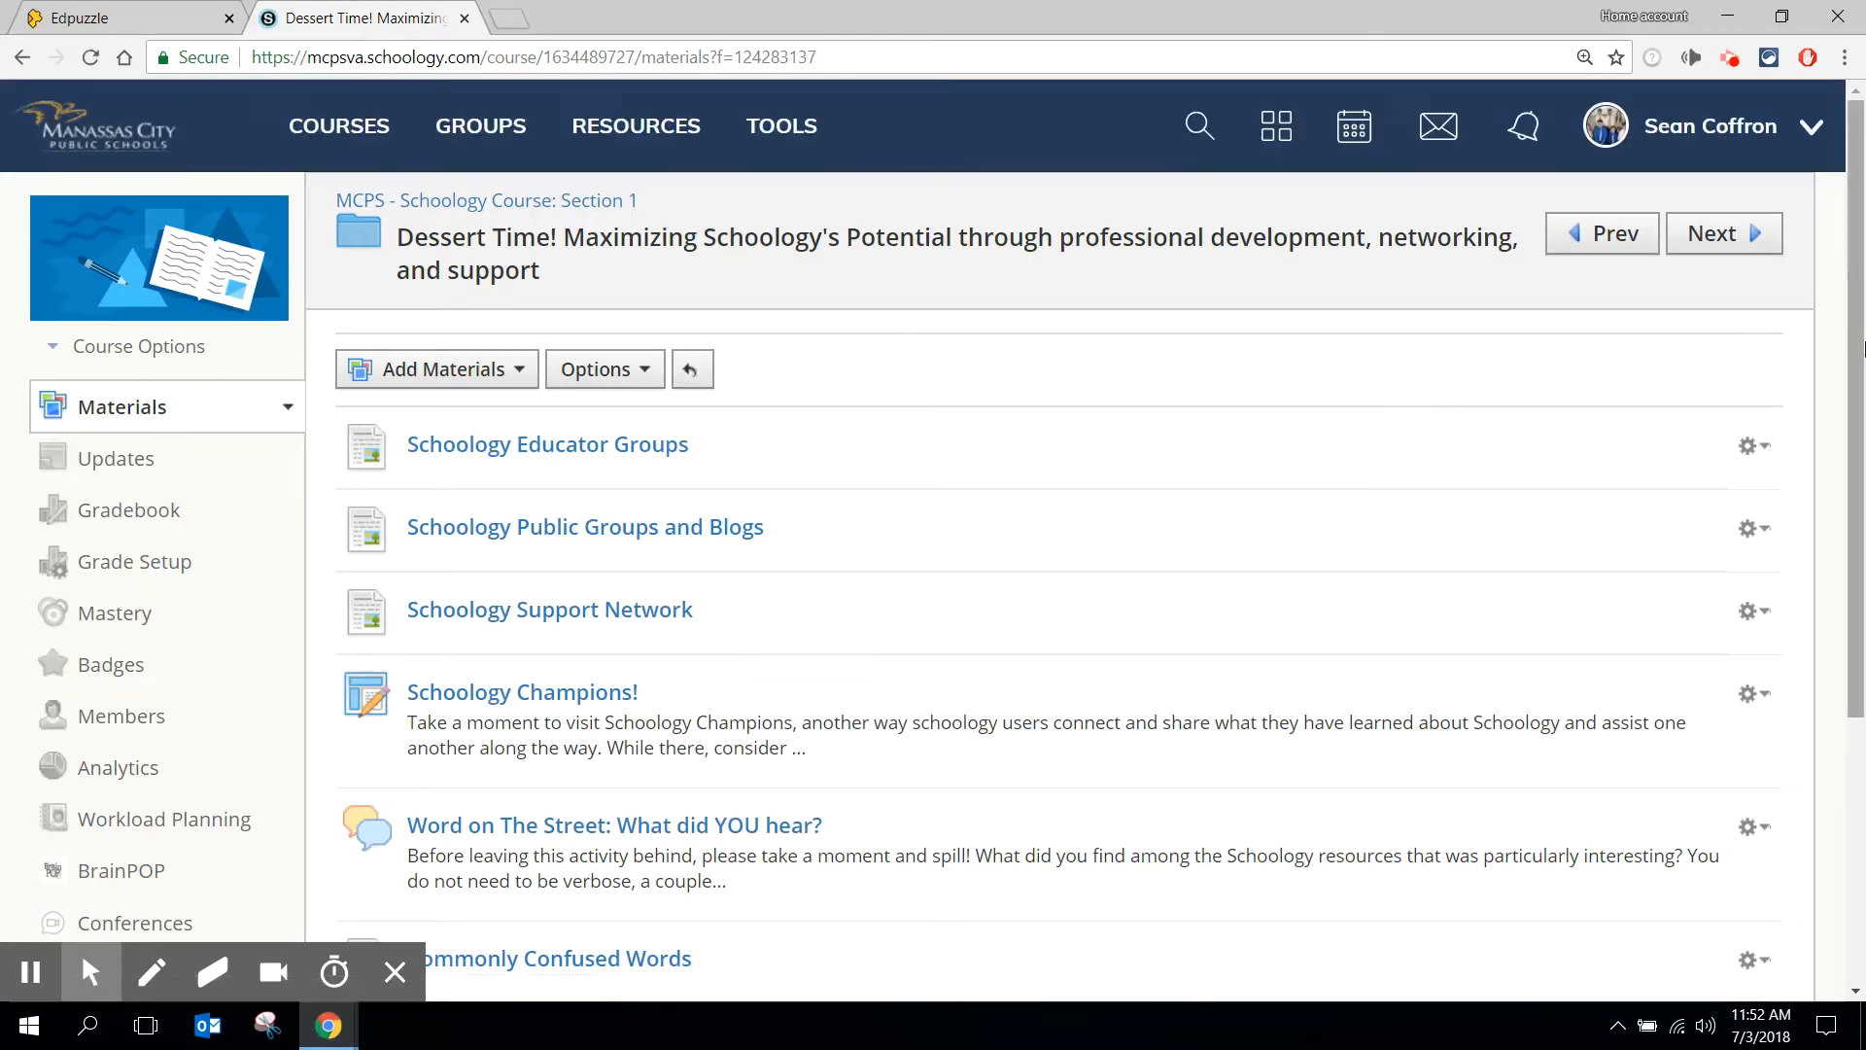
drag(1857, 348, 1817, 783)
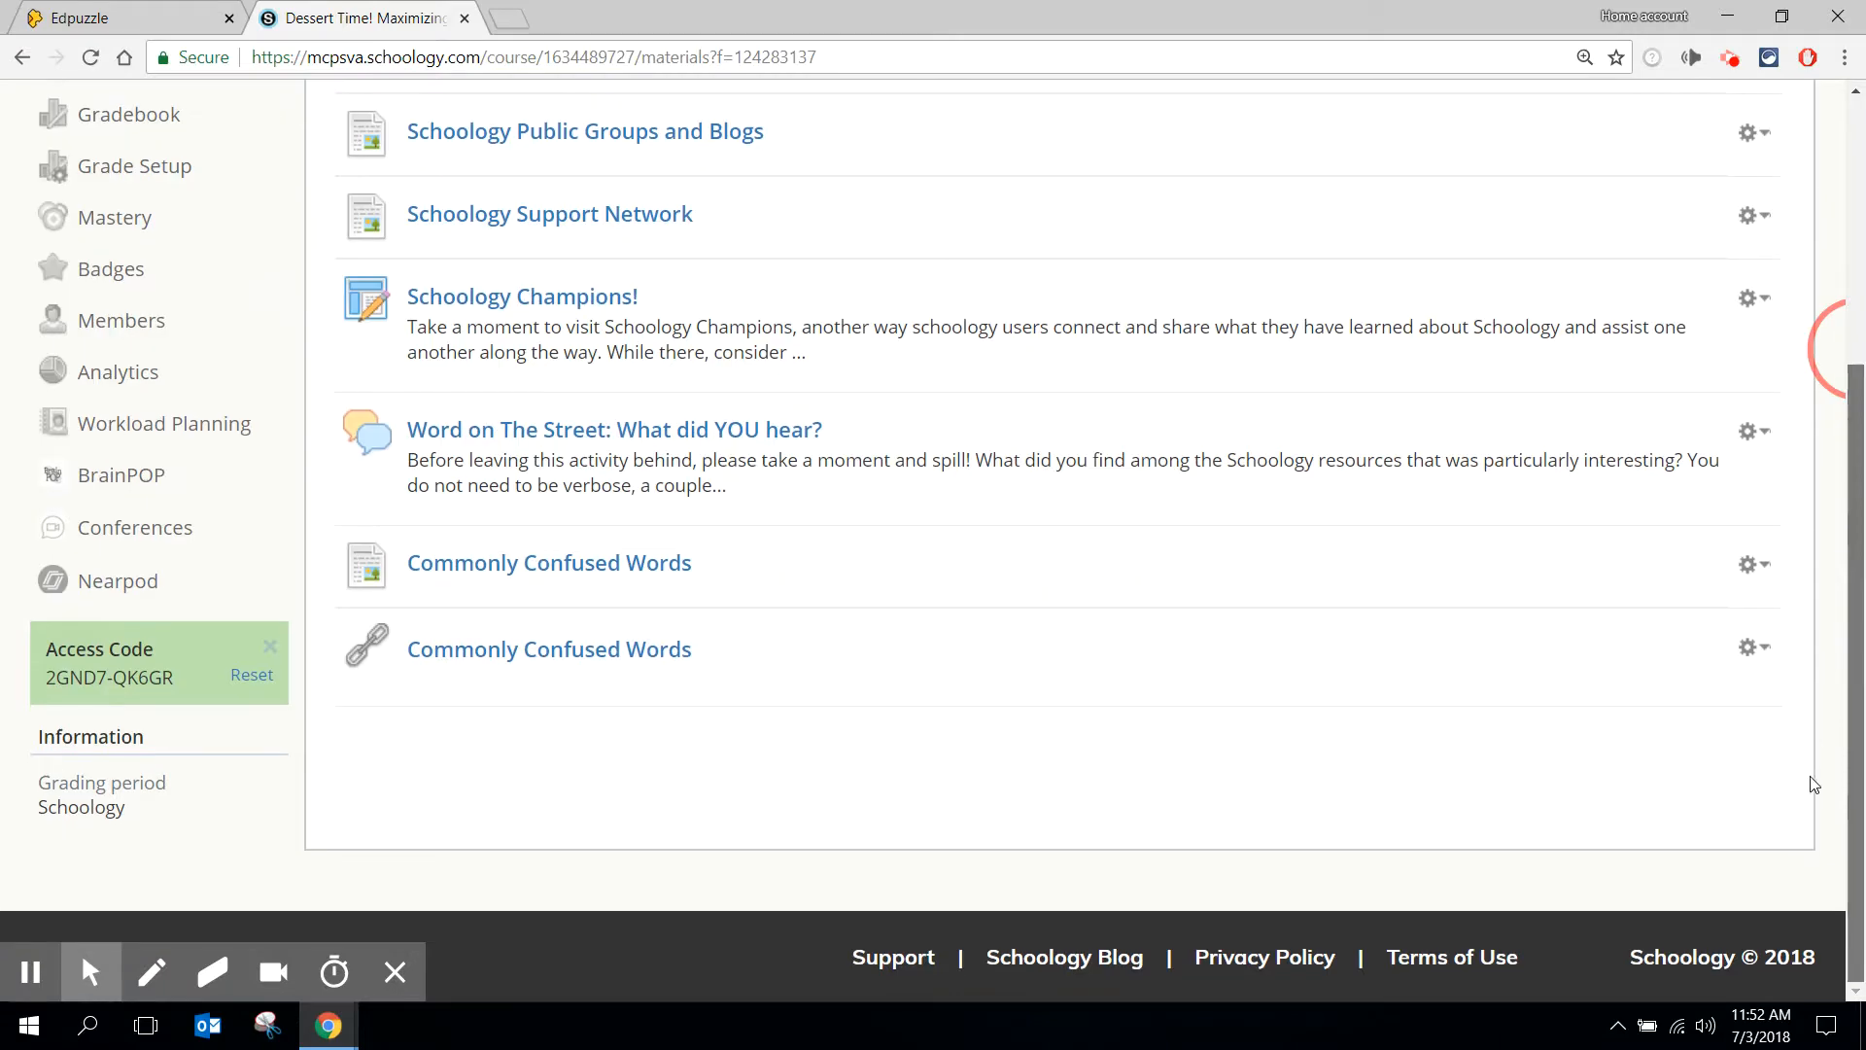
click(645, 669)
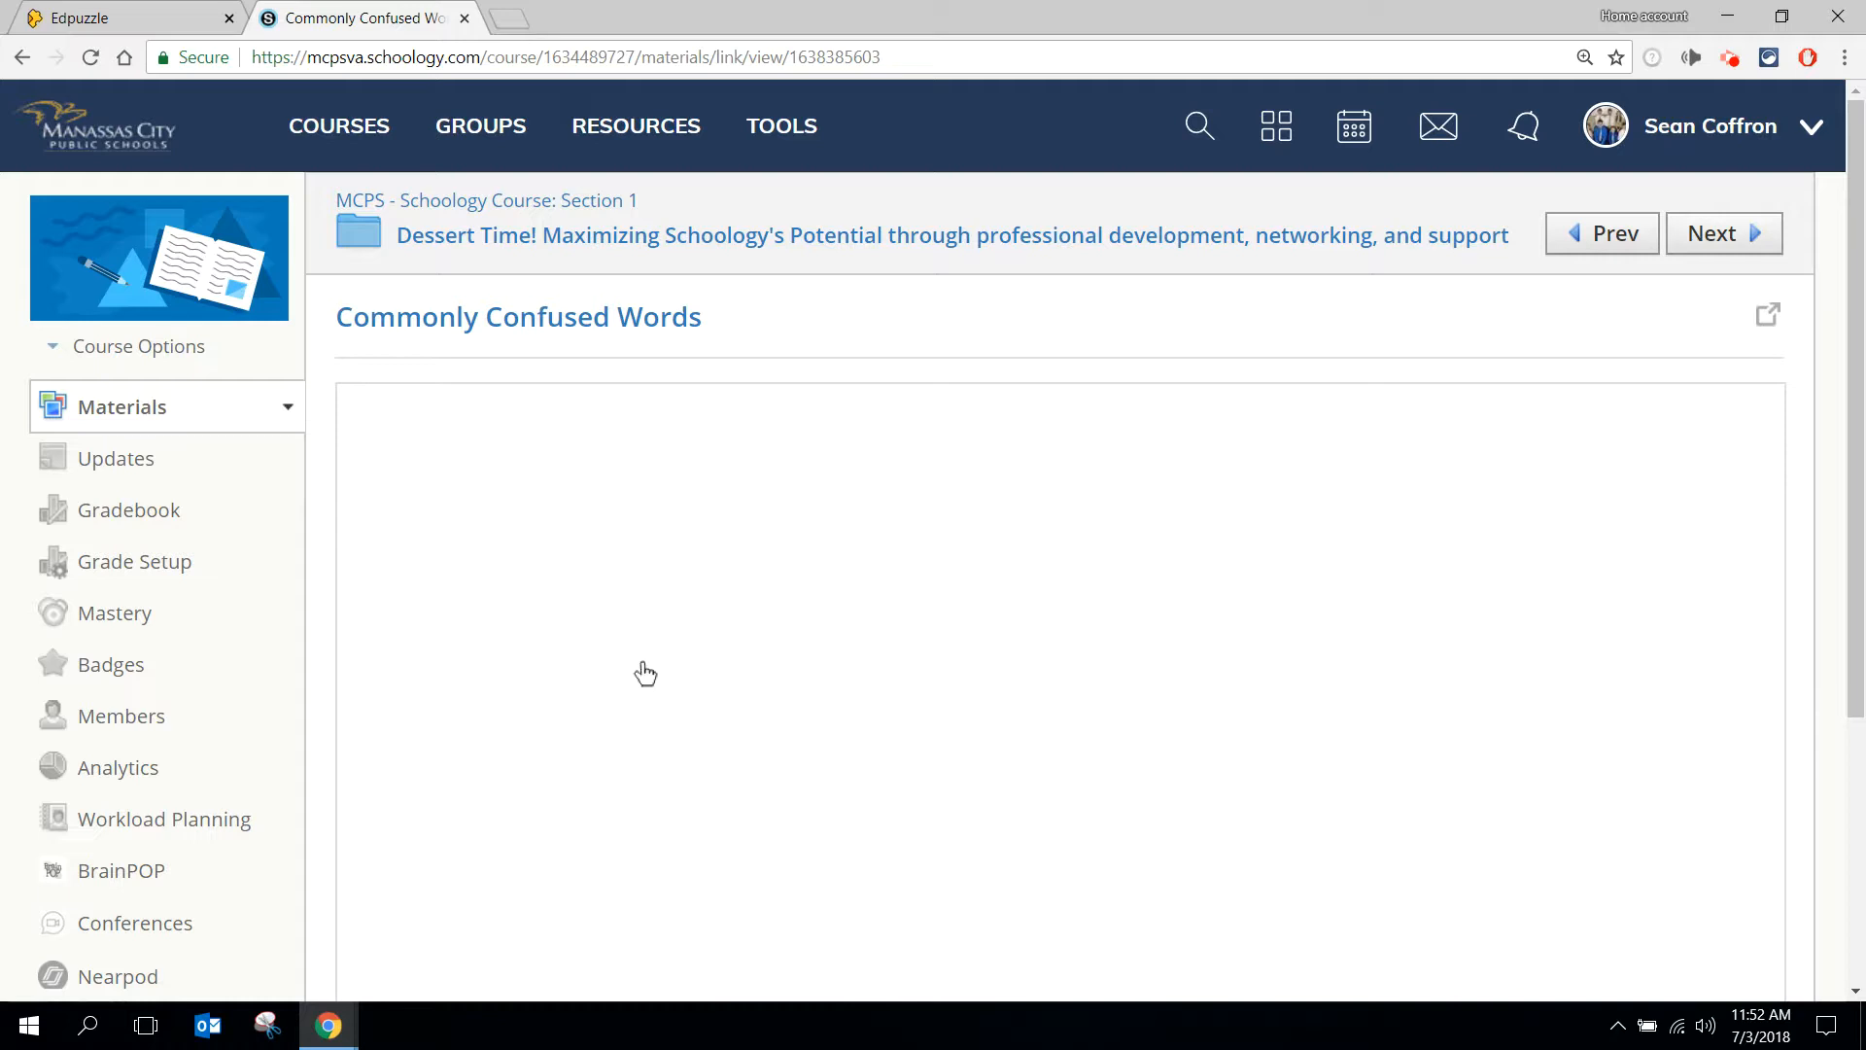
click(1766, 325)
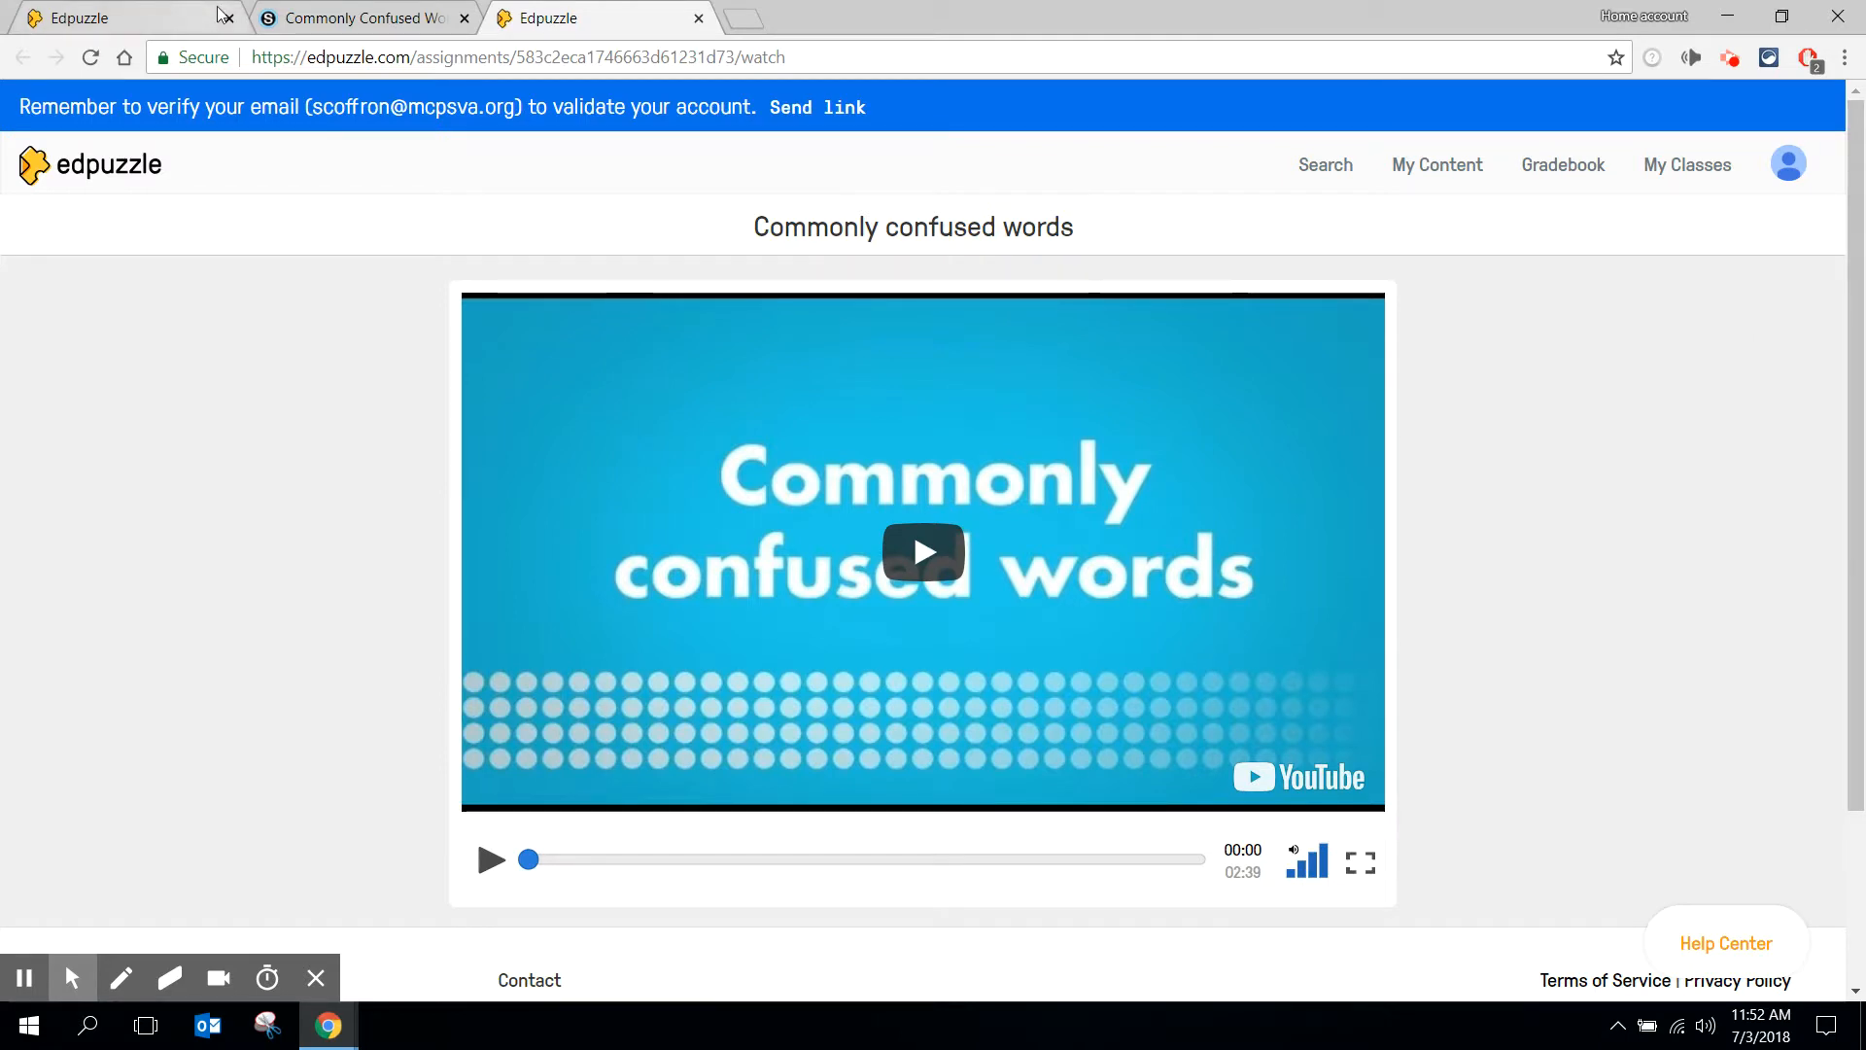
click(698, 18)
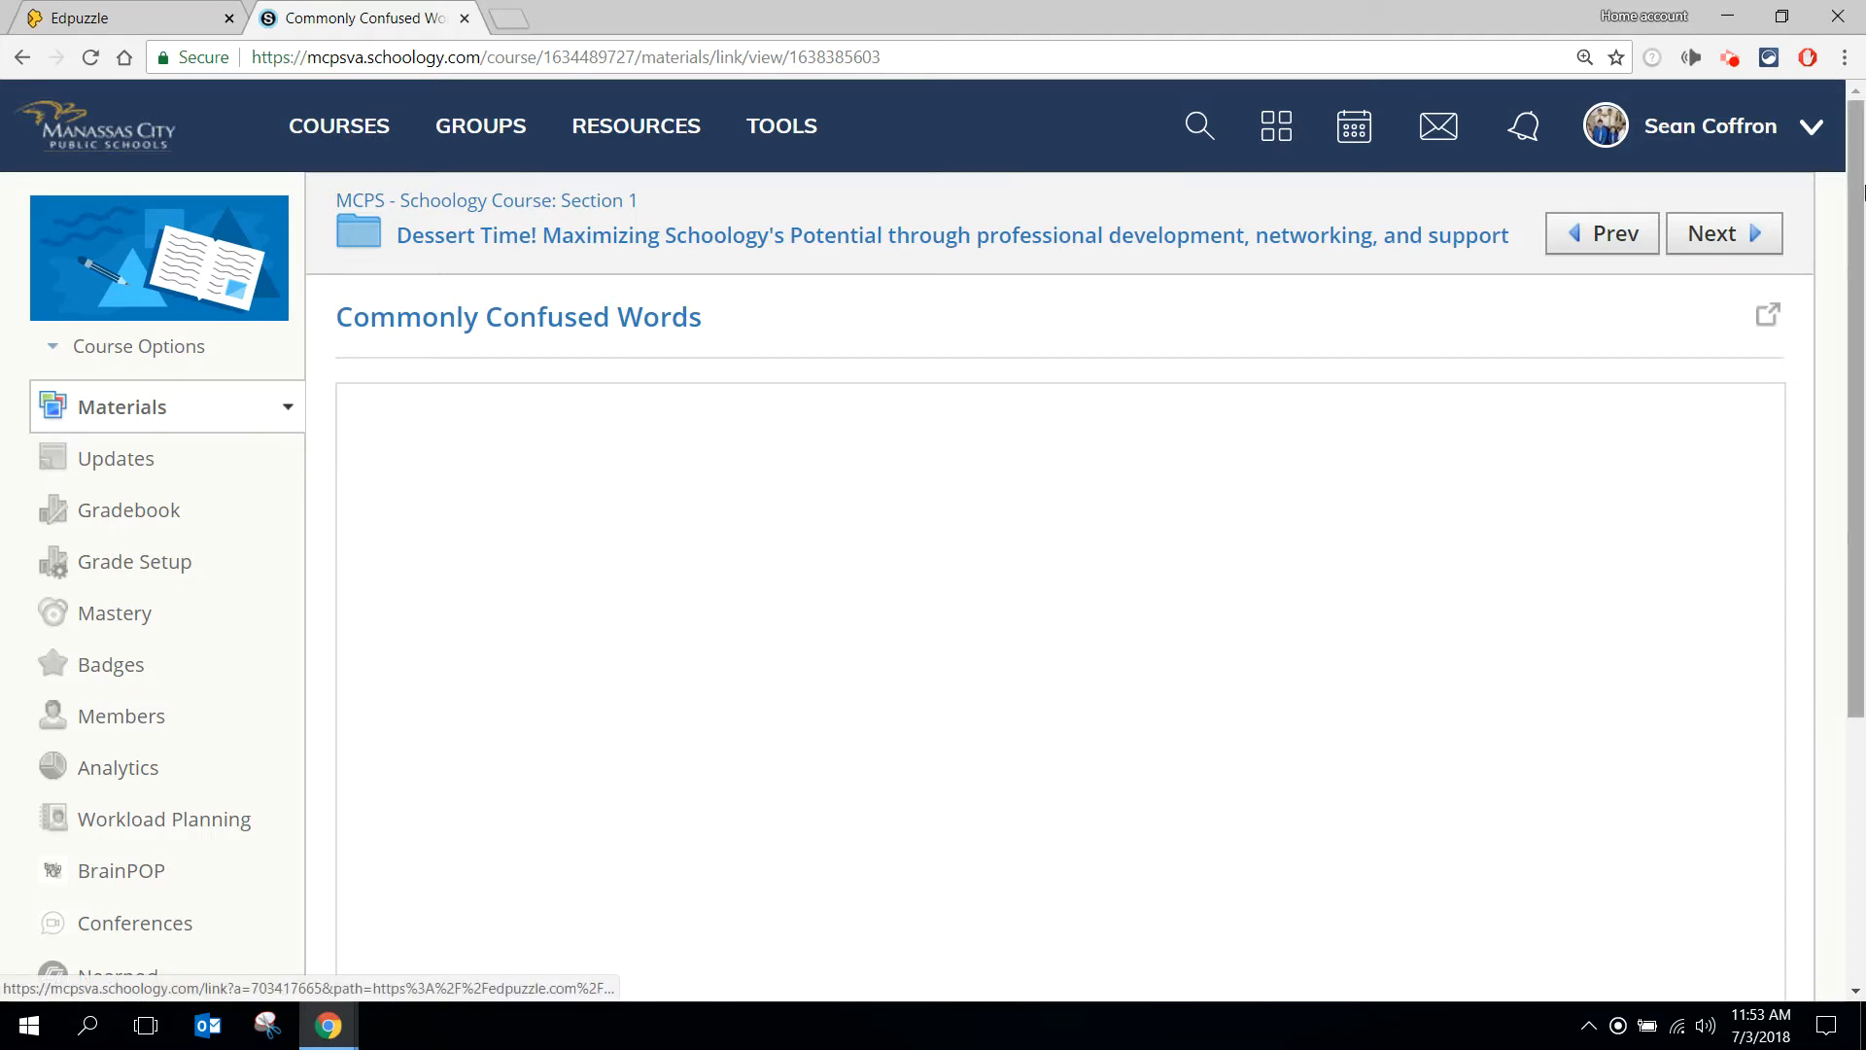
- Open the course's BrainPOP app and browse through the English Grammar unit to the Verbs & Their Objects topic
drag(1854, 210, 1848, 279)
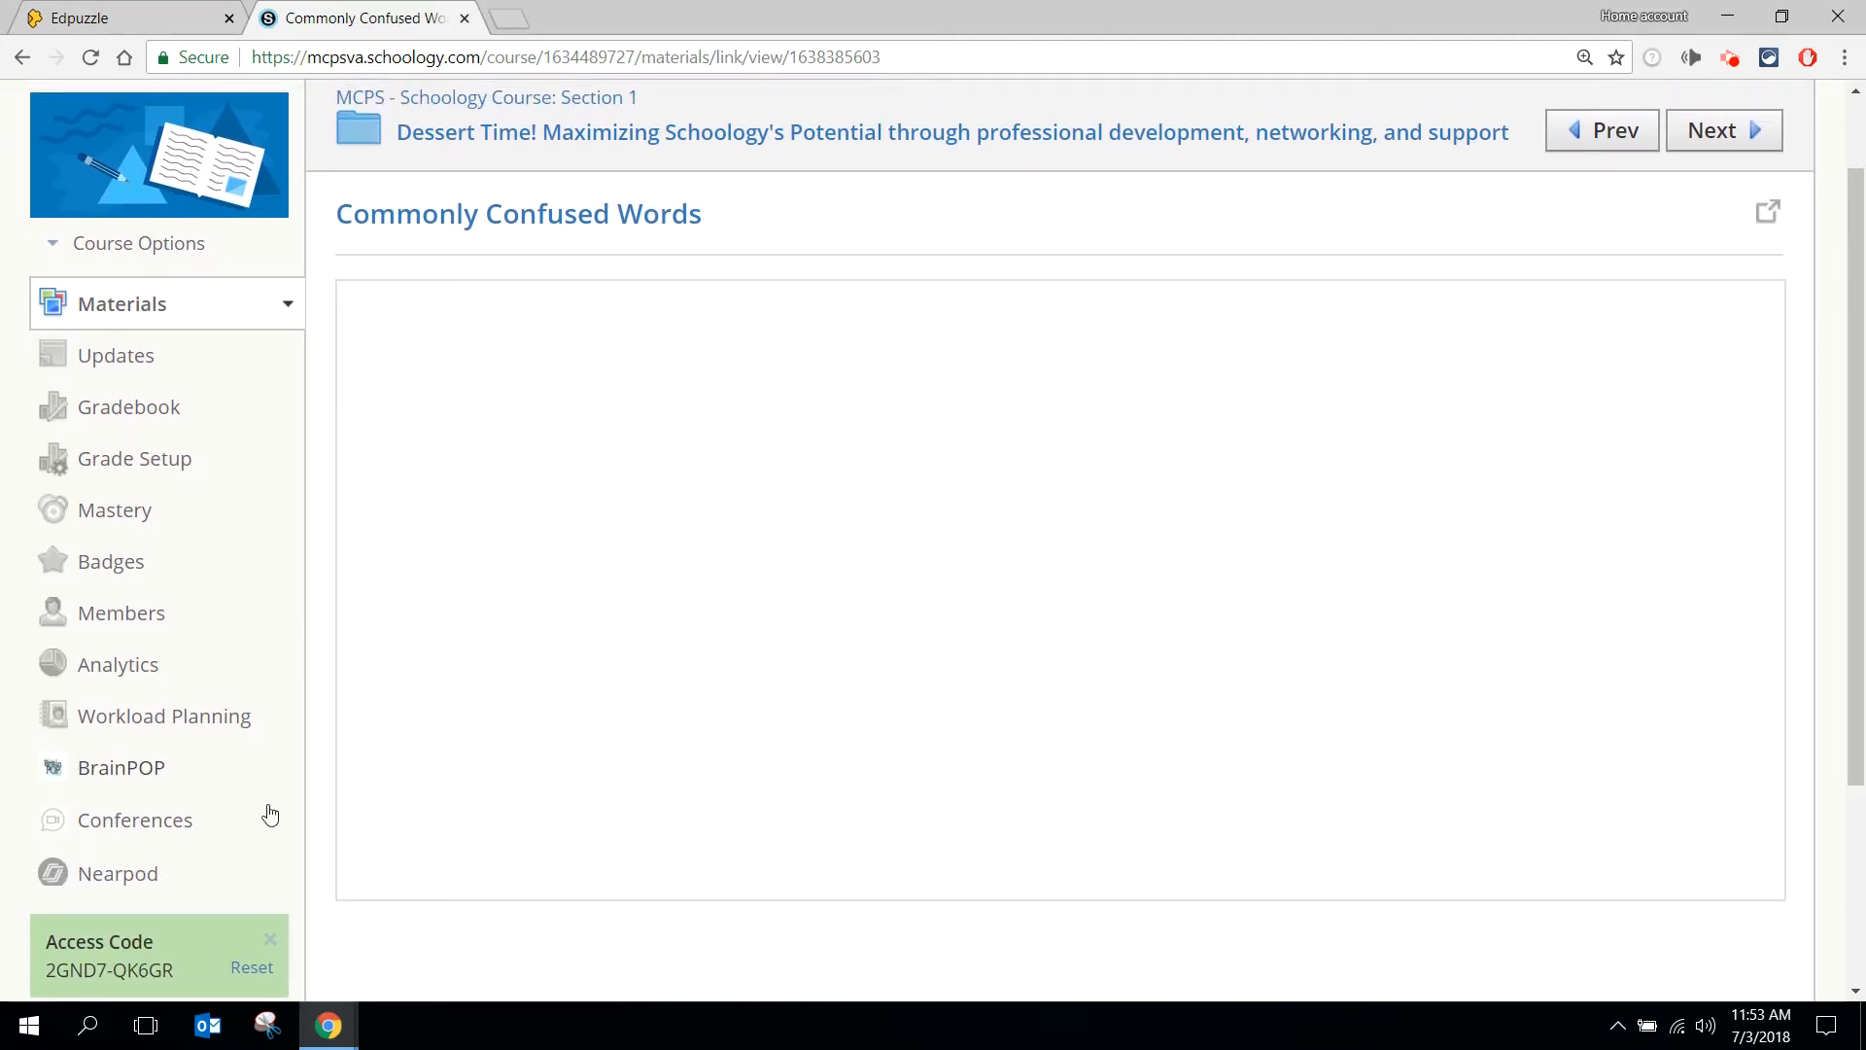
click(155, 774)
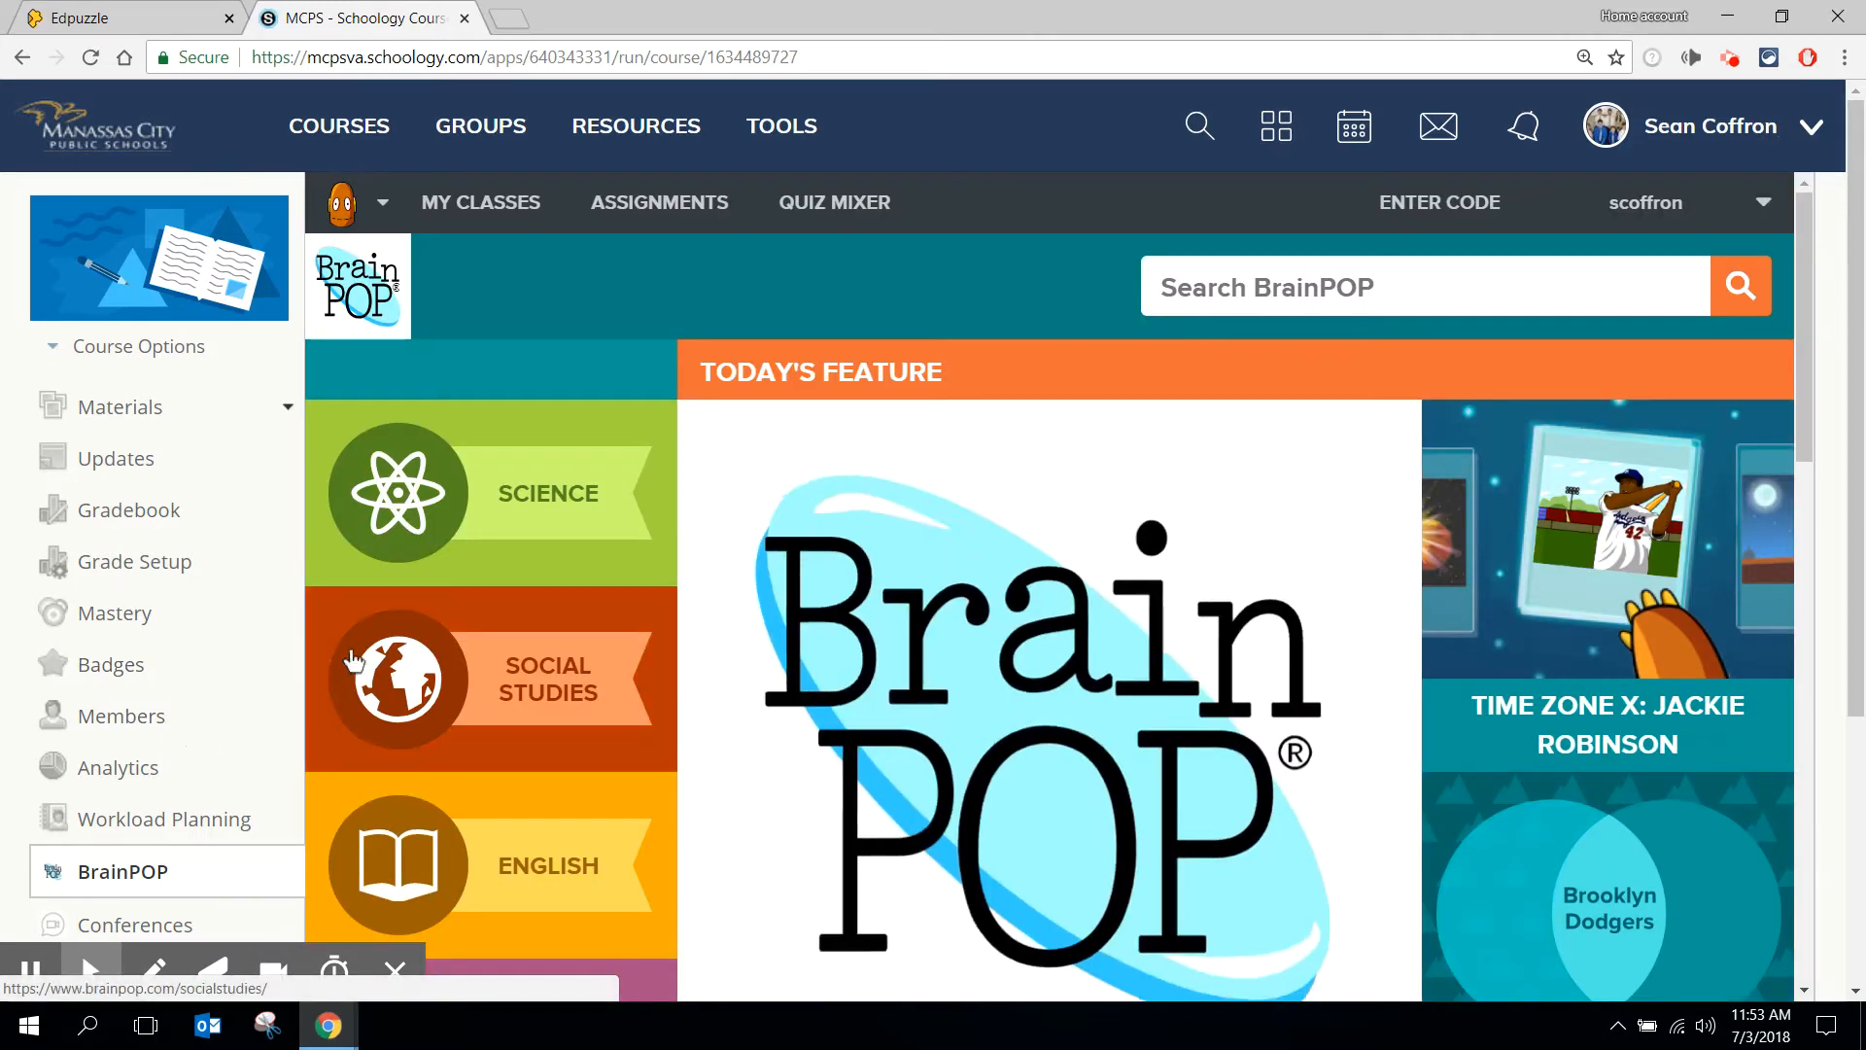
click(563, 855)
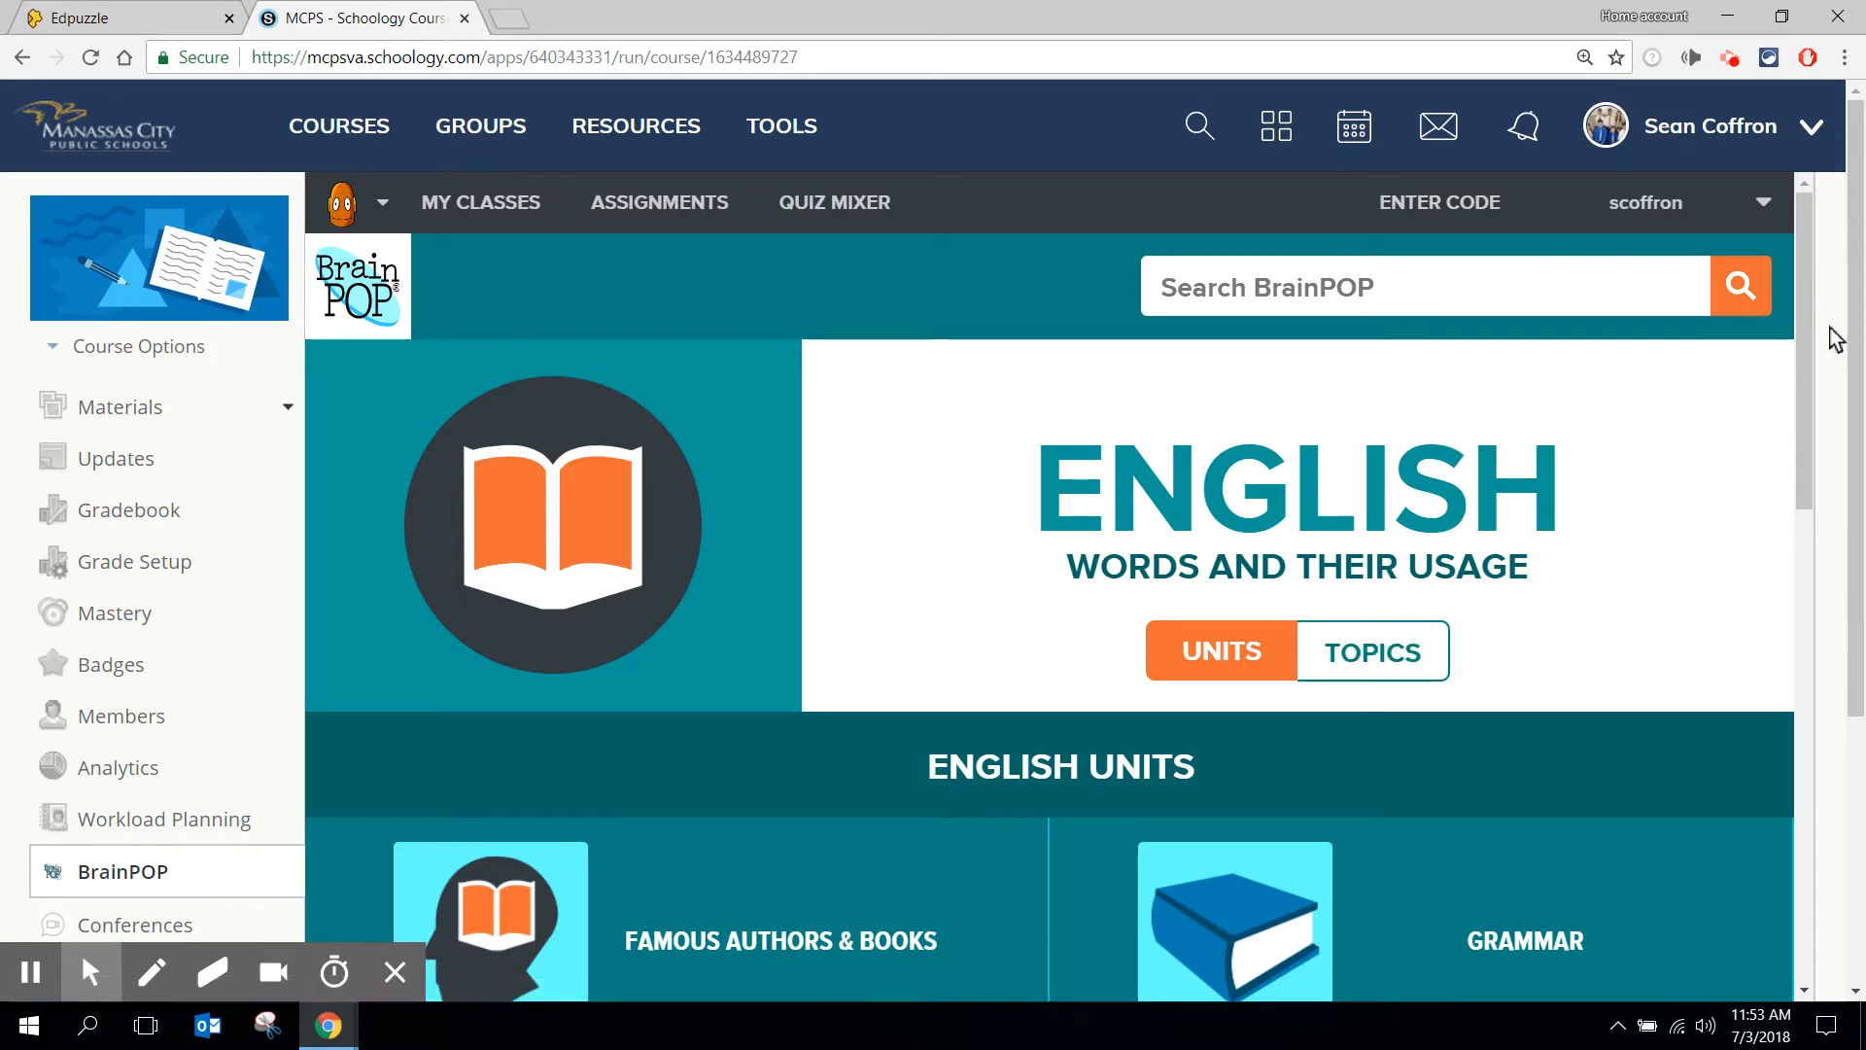
drag(1805, 338, 1782, 429)
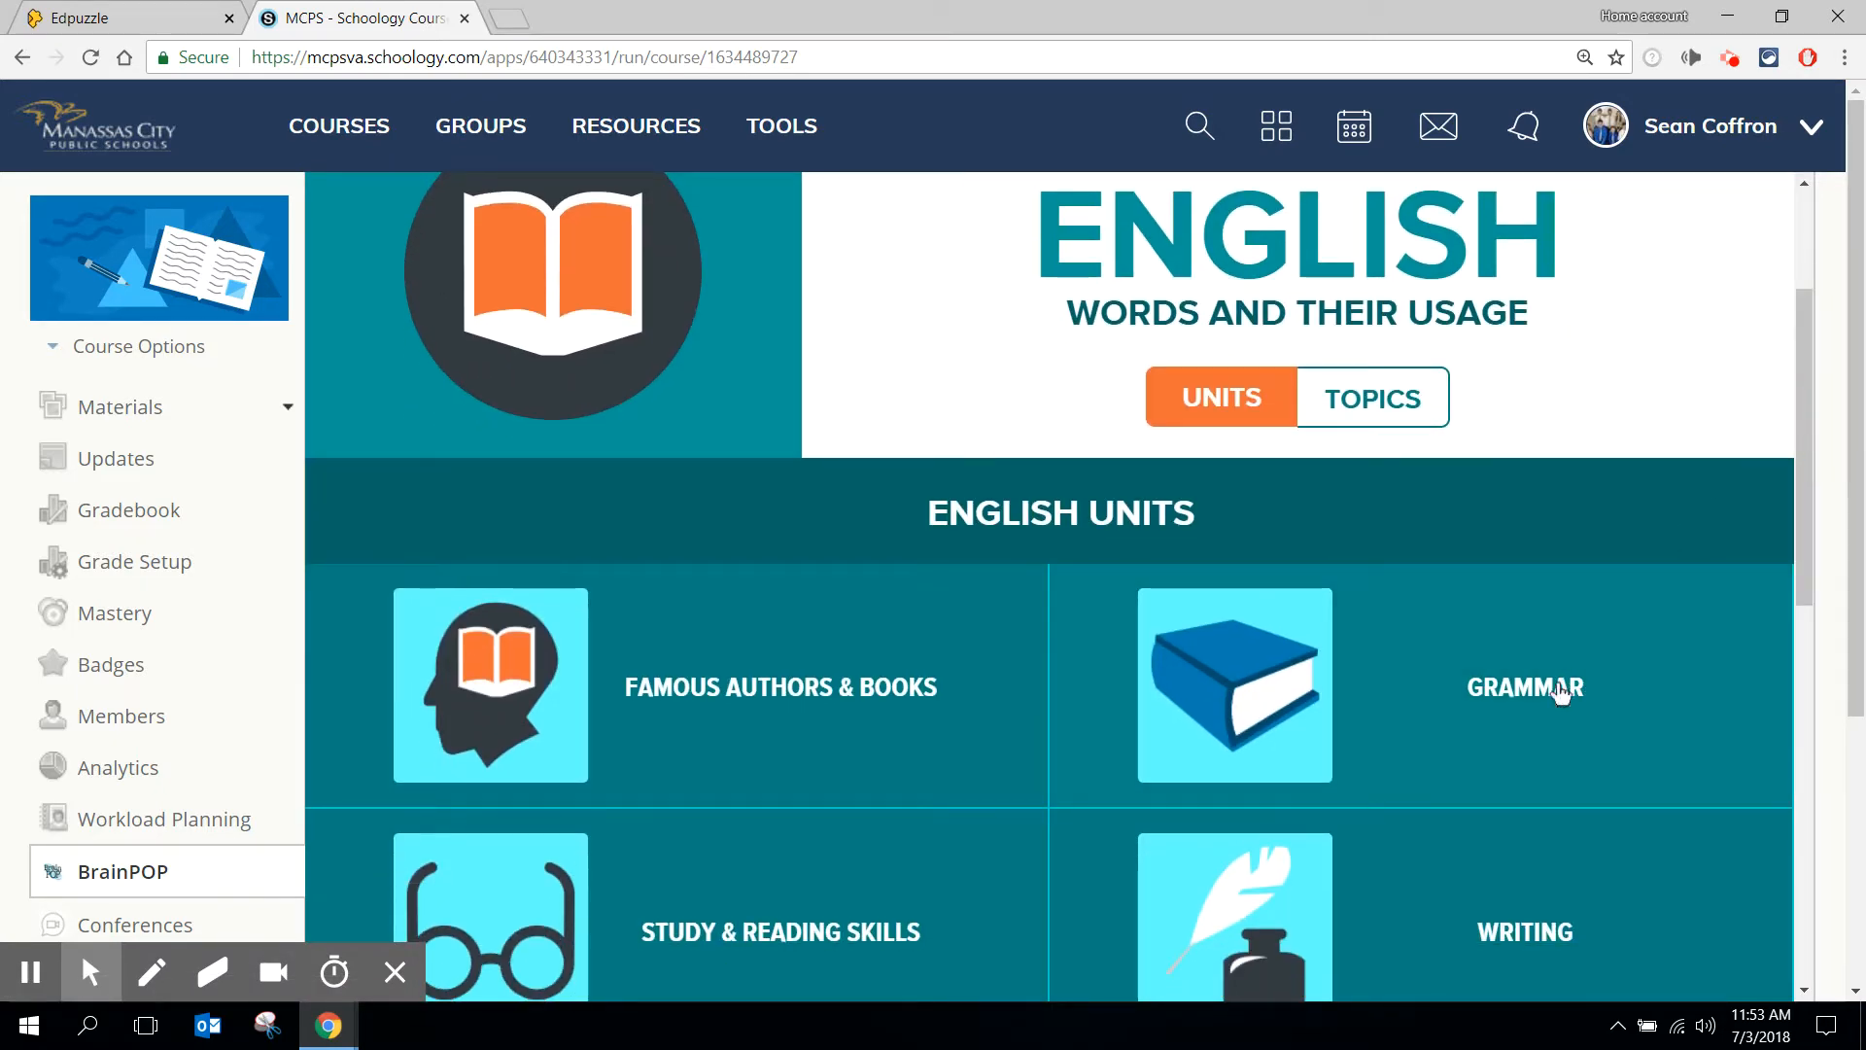
click(1559, 687)
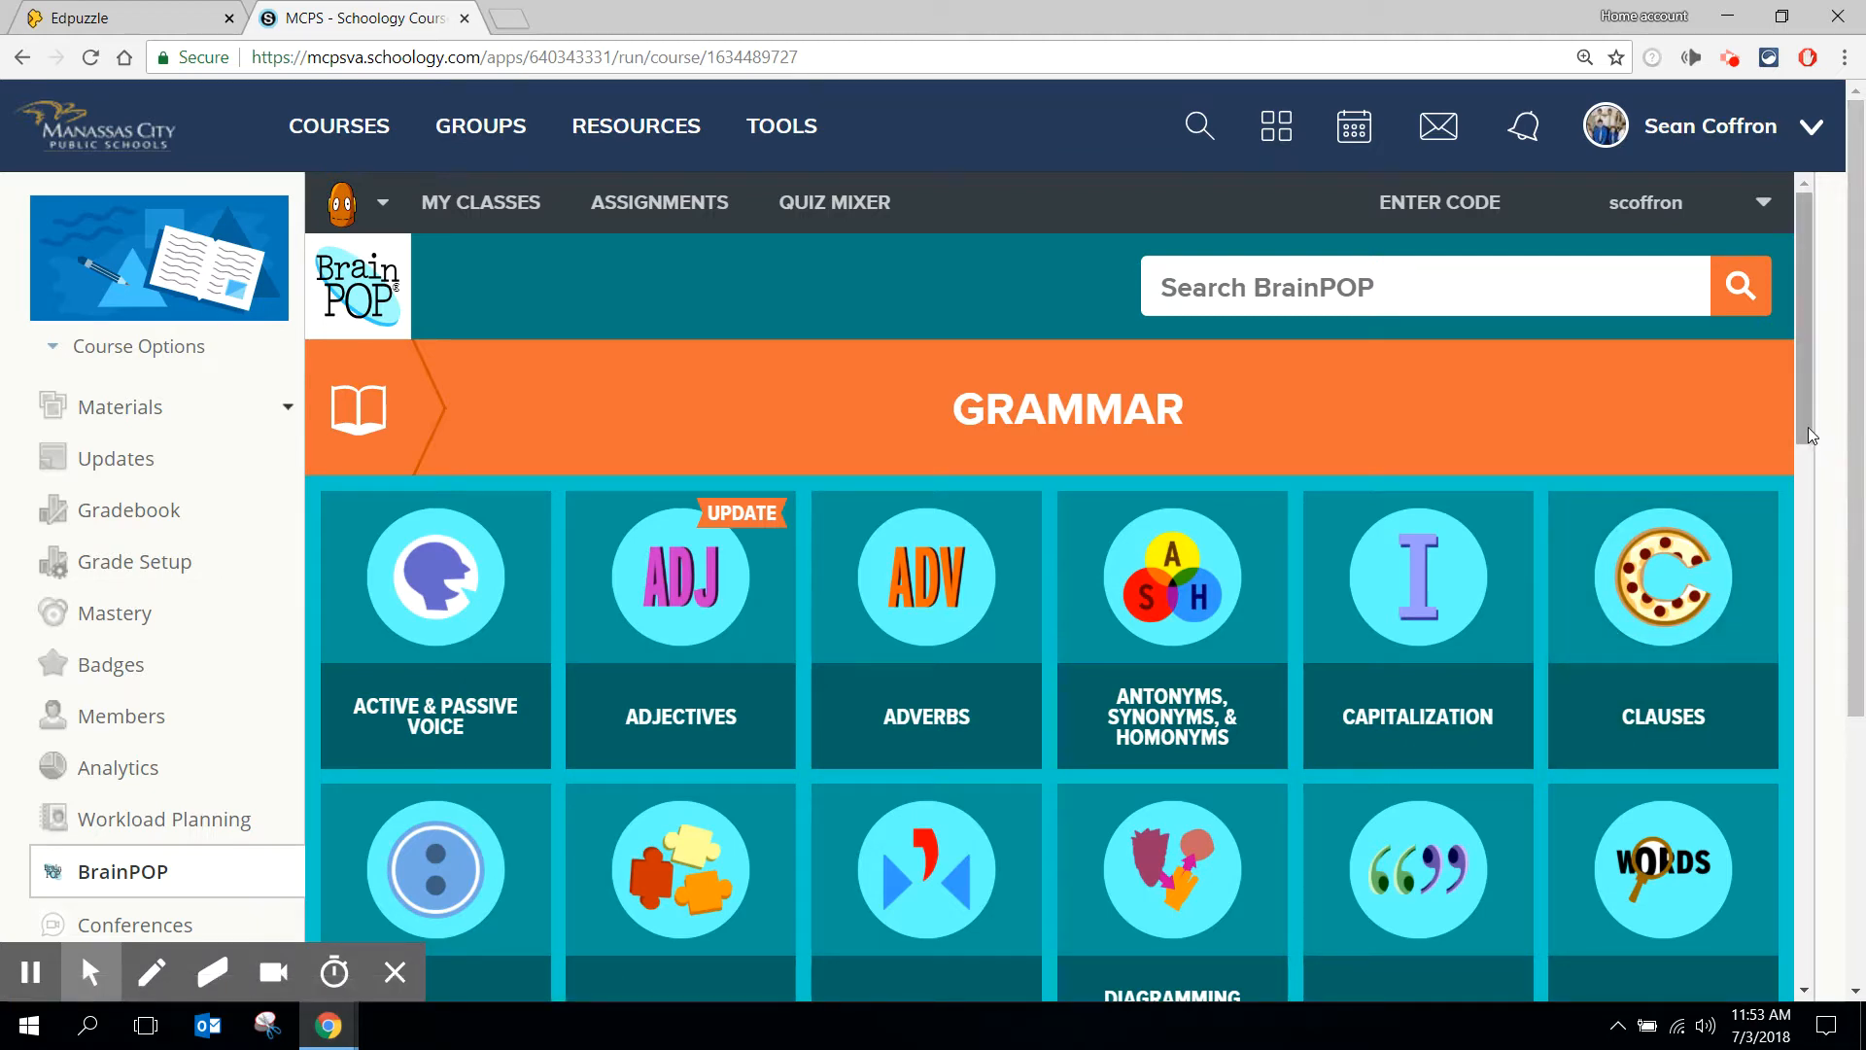
drag(1808, 429, 1770, 825)
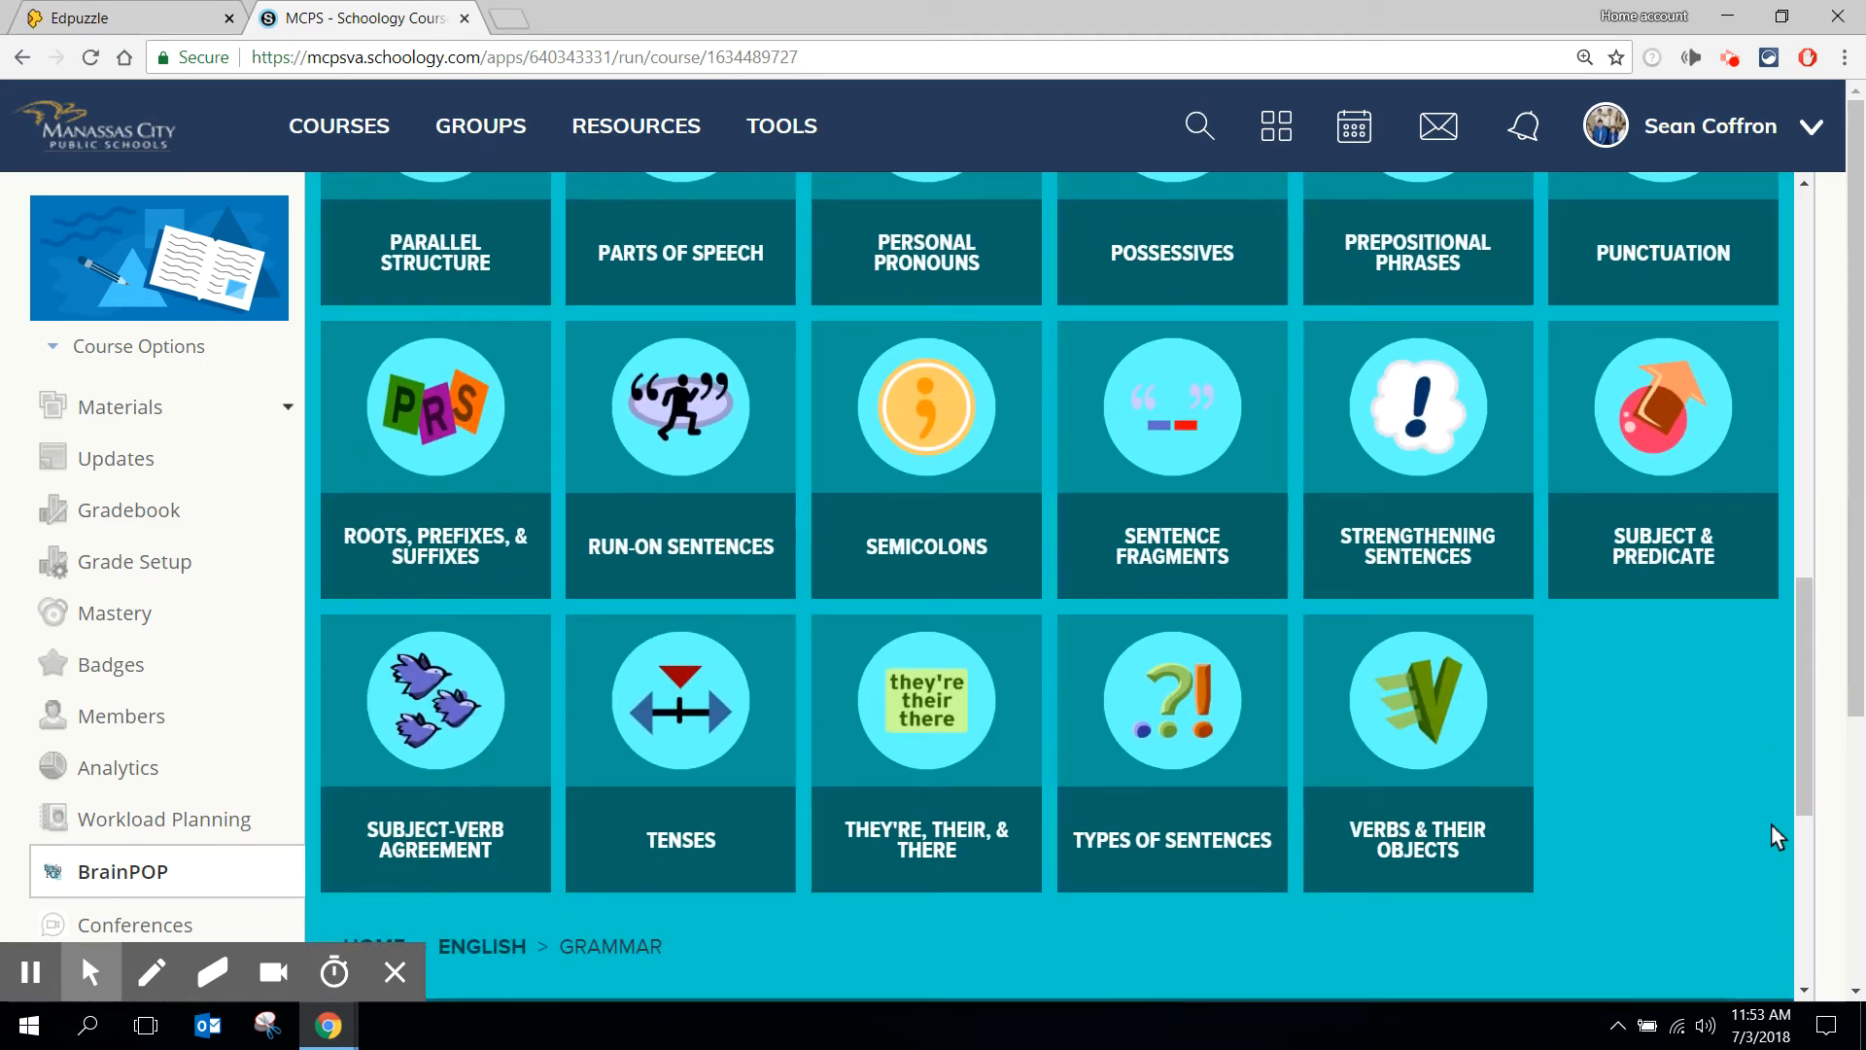
click(1437, 755)
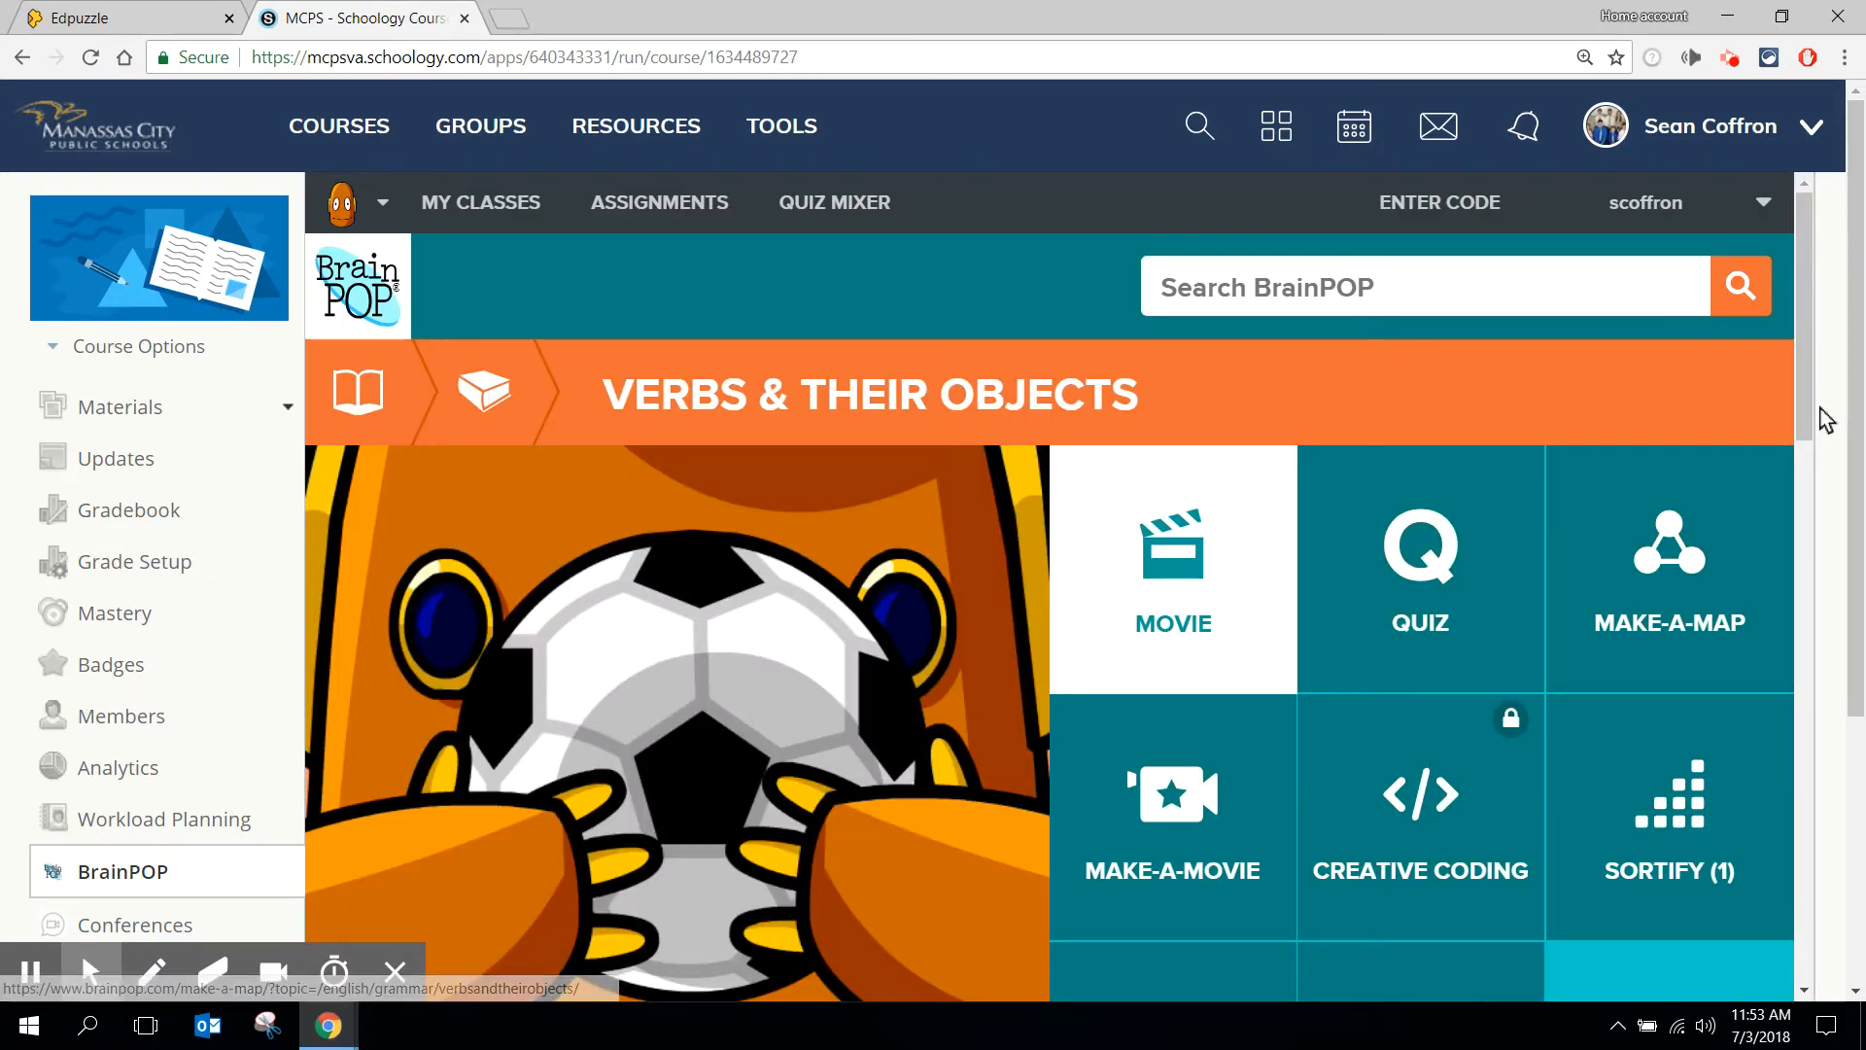
- Examine the assignment dialog for the Verbs & Their Objects movie and close it without creating a class
drag(1806, 416, 1767, 698)
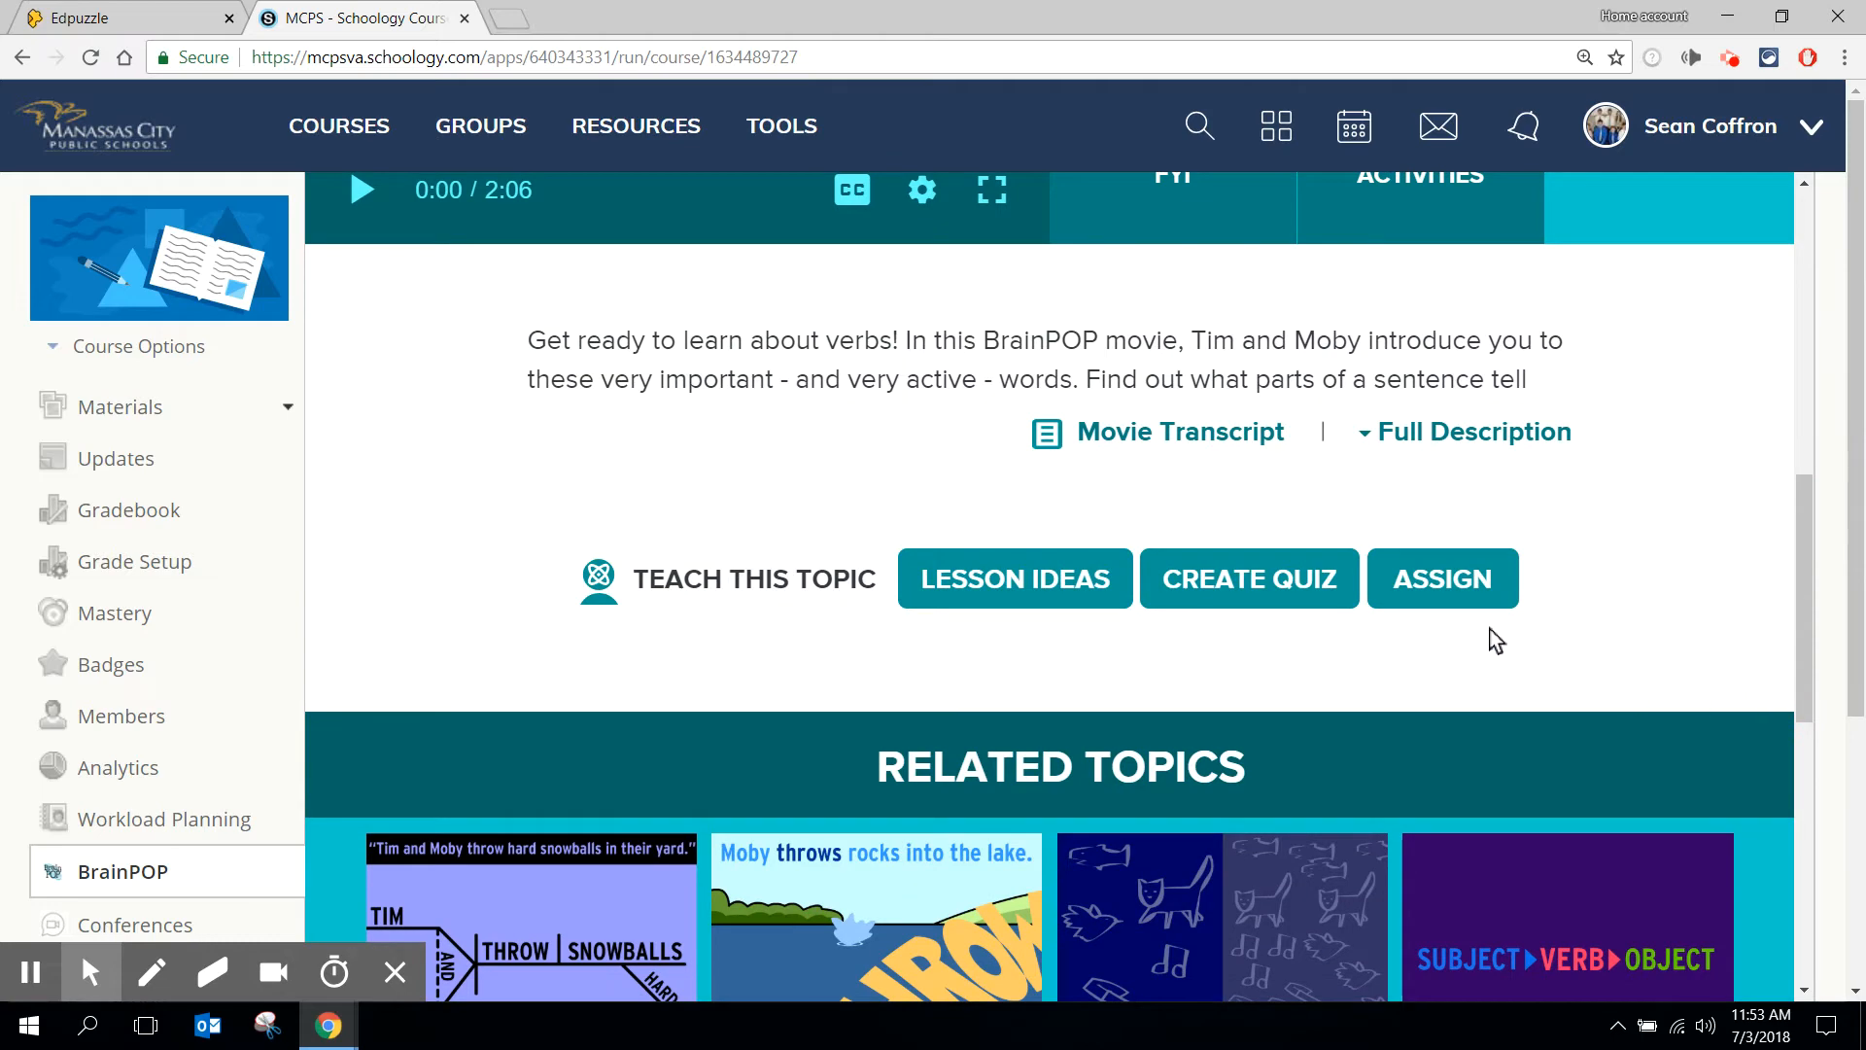
click(1466, 594)
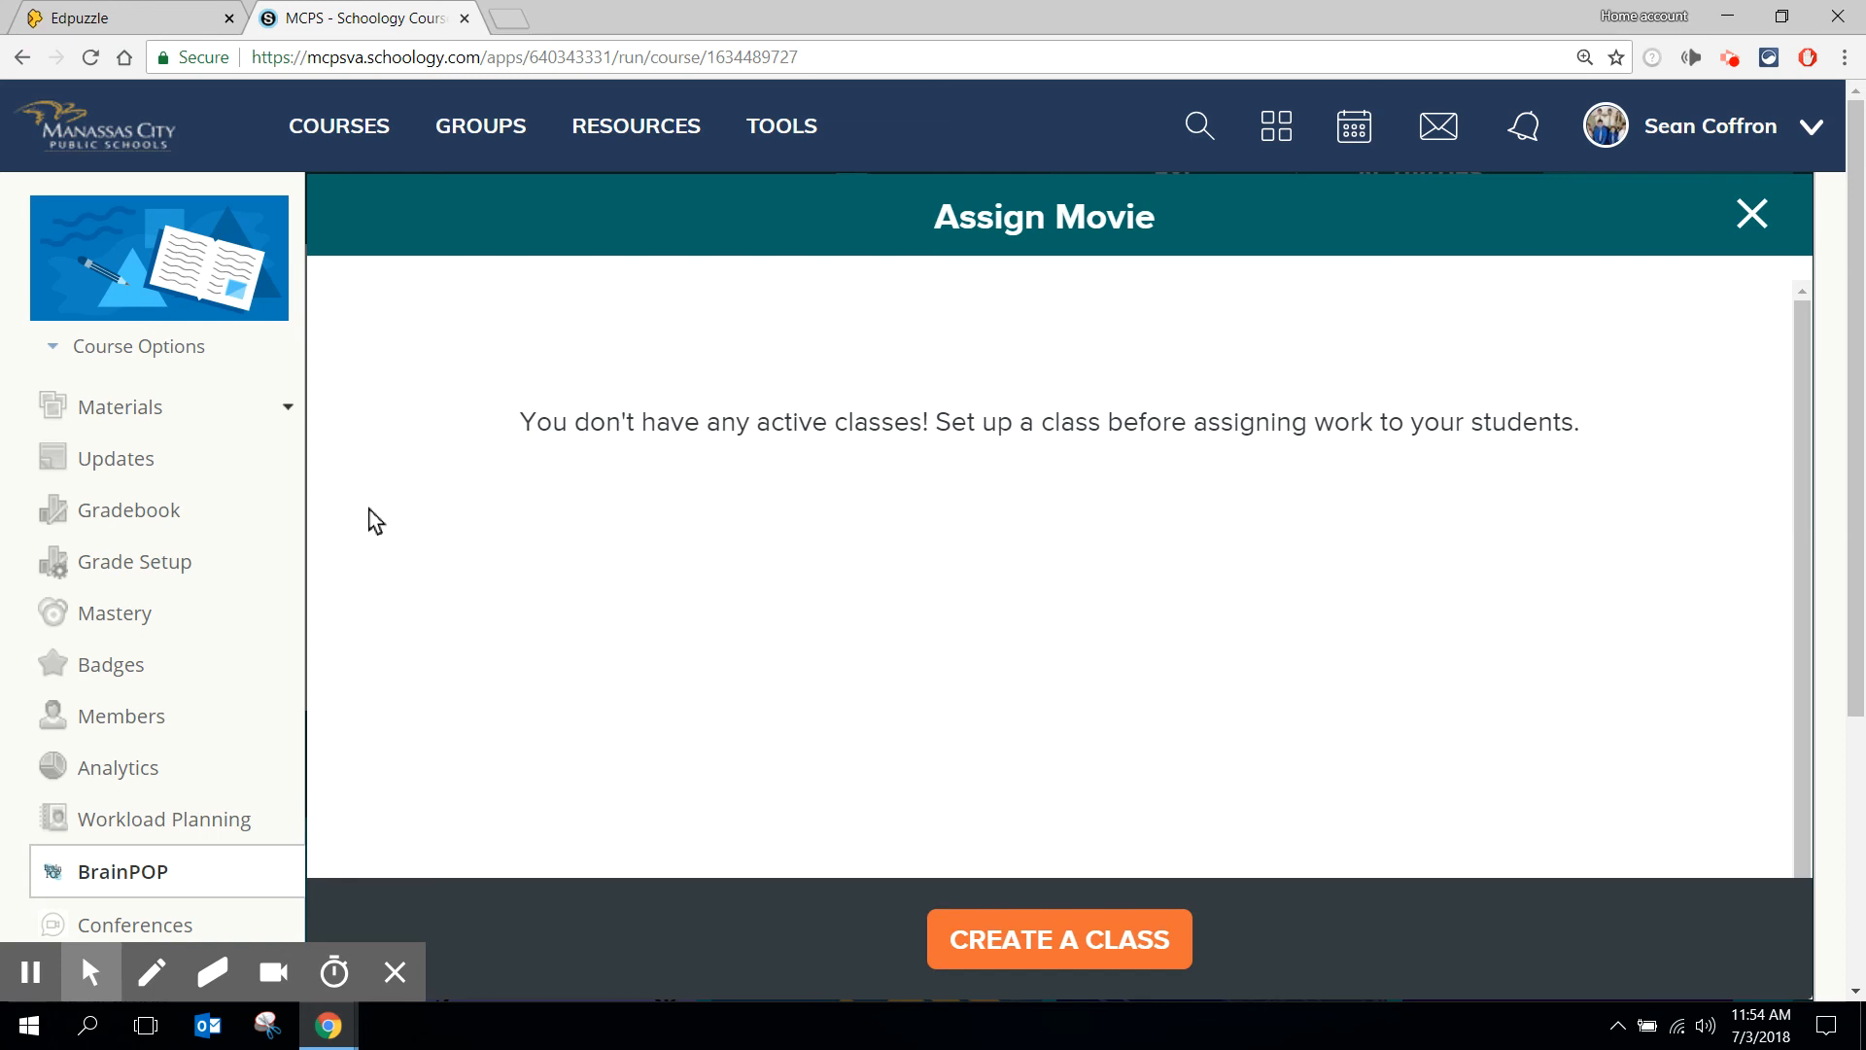
click(1752, 212)
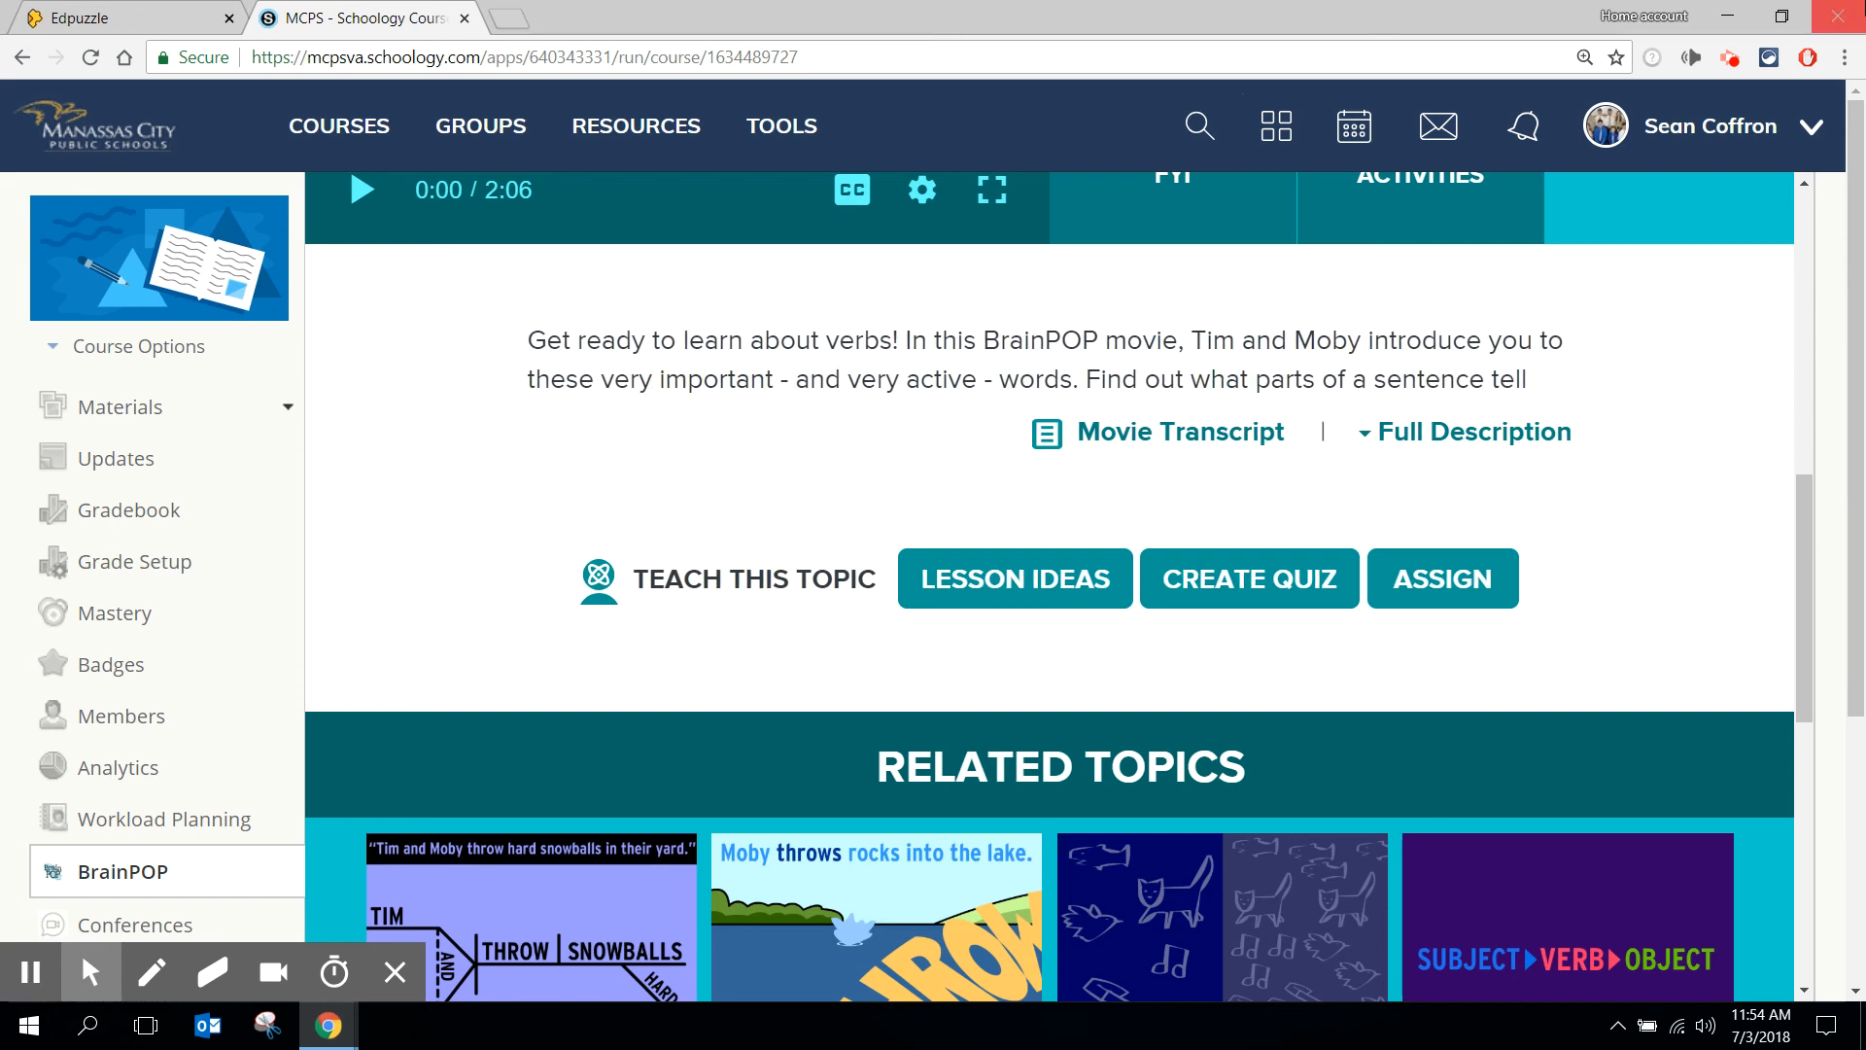
click(1731, 60)
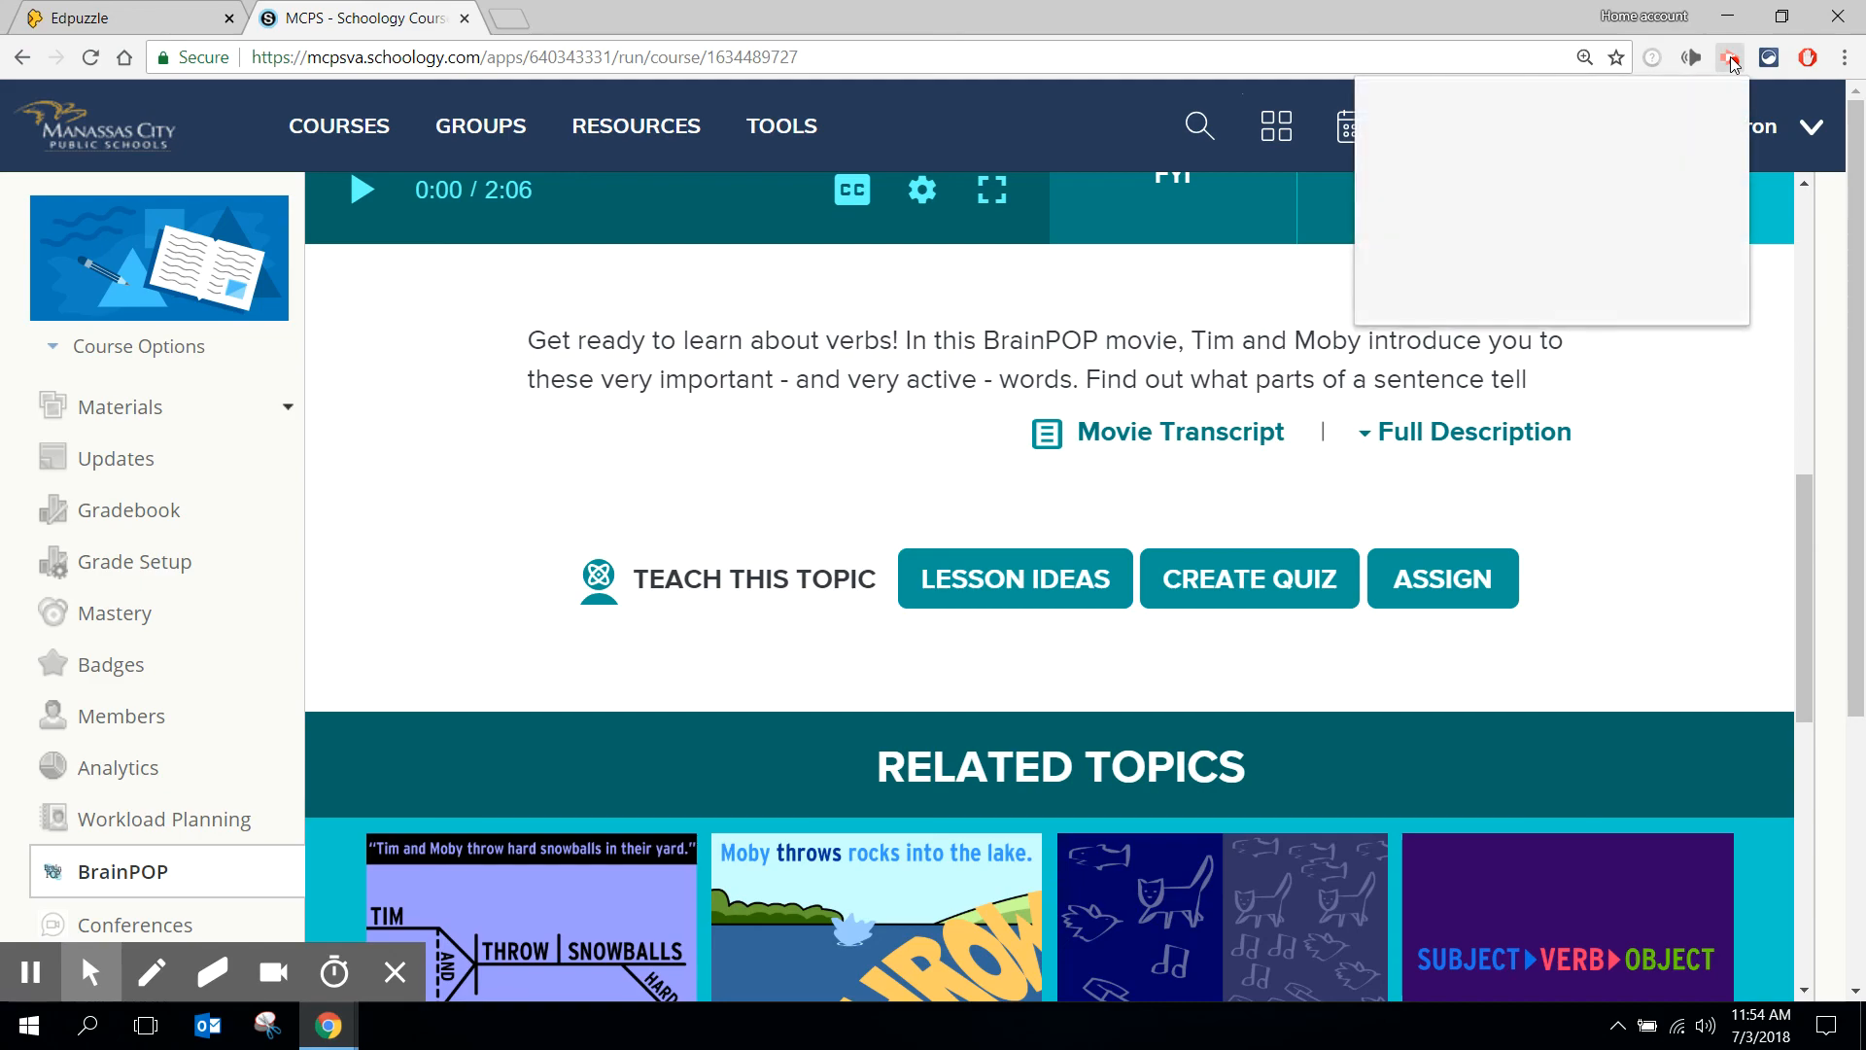